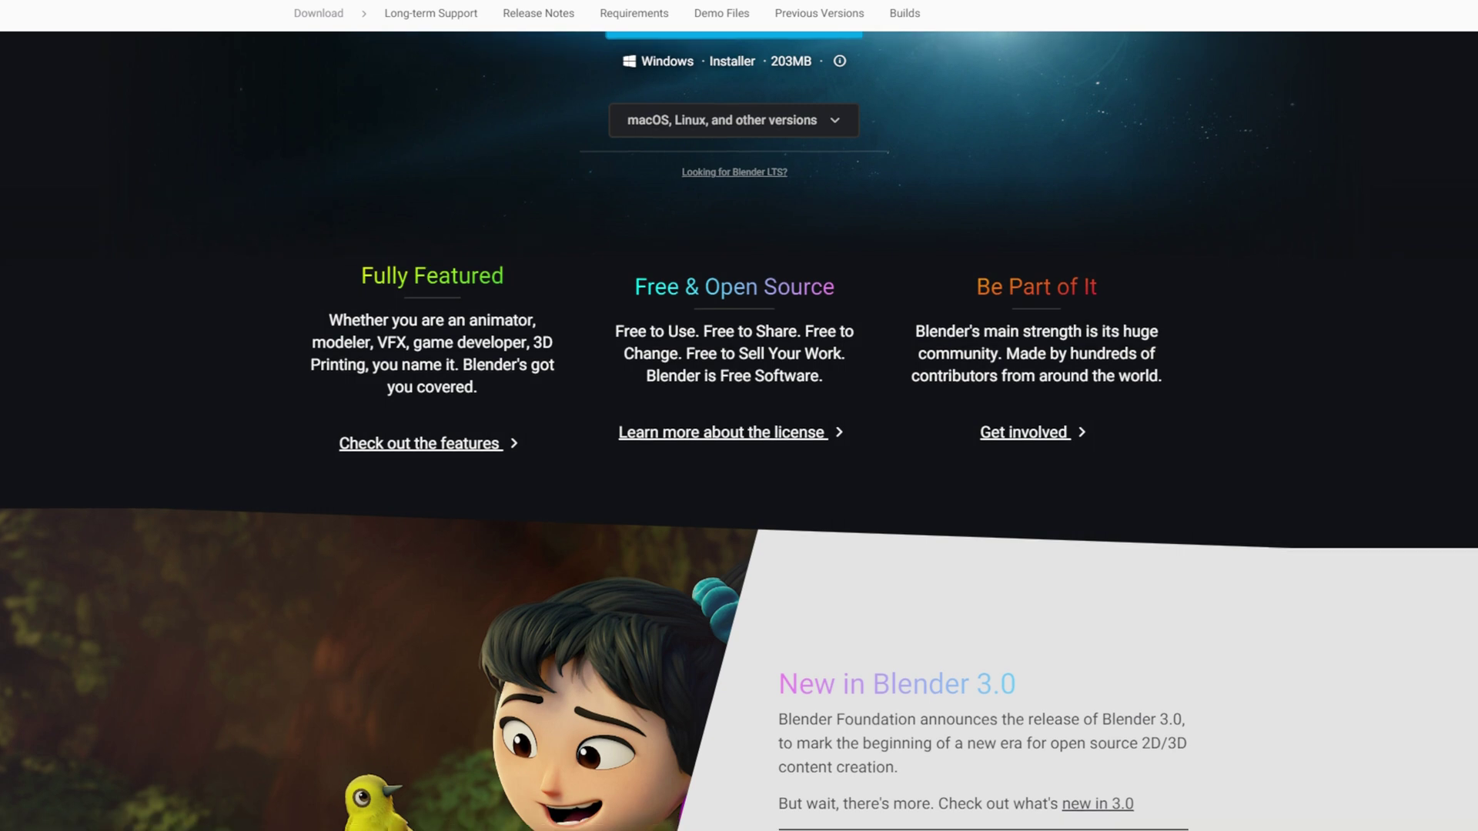
scroll(739, 415, "down", 1)
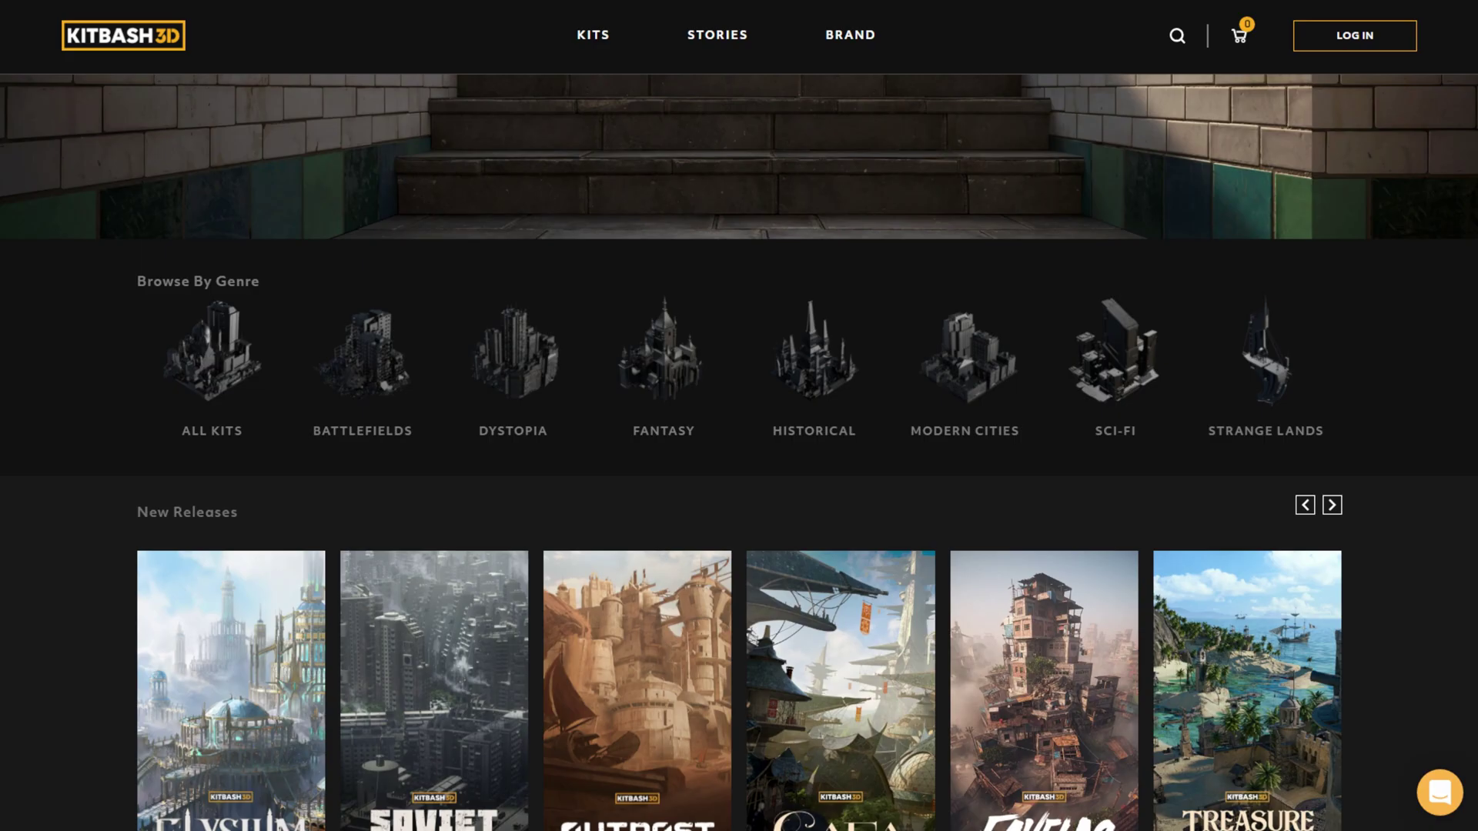
scroll(739, 416, "down", 3)
scroll(739, 416, "down", 9)
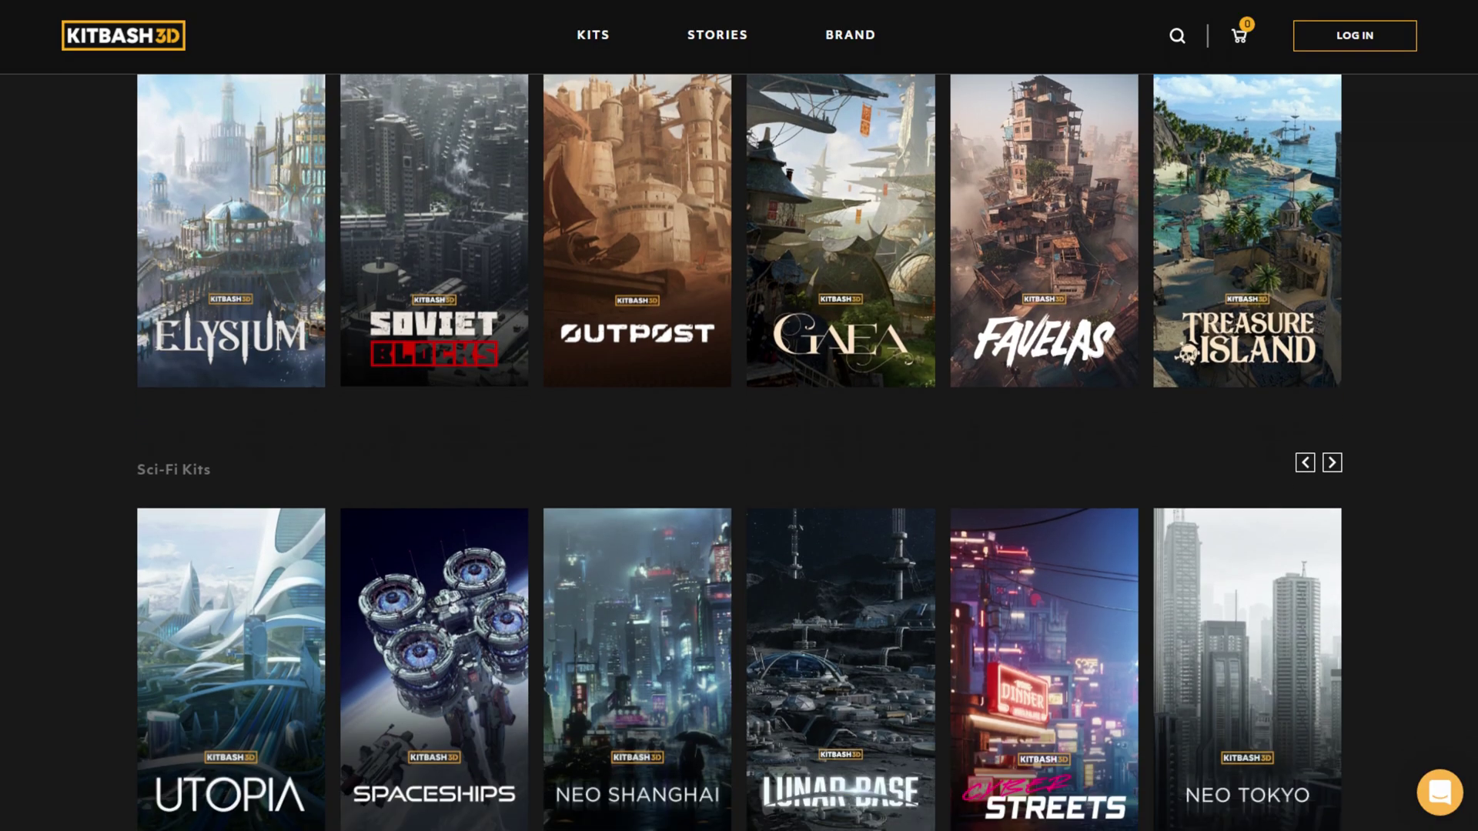
scroll(740, 416, "down", 3)
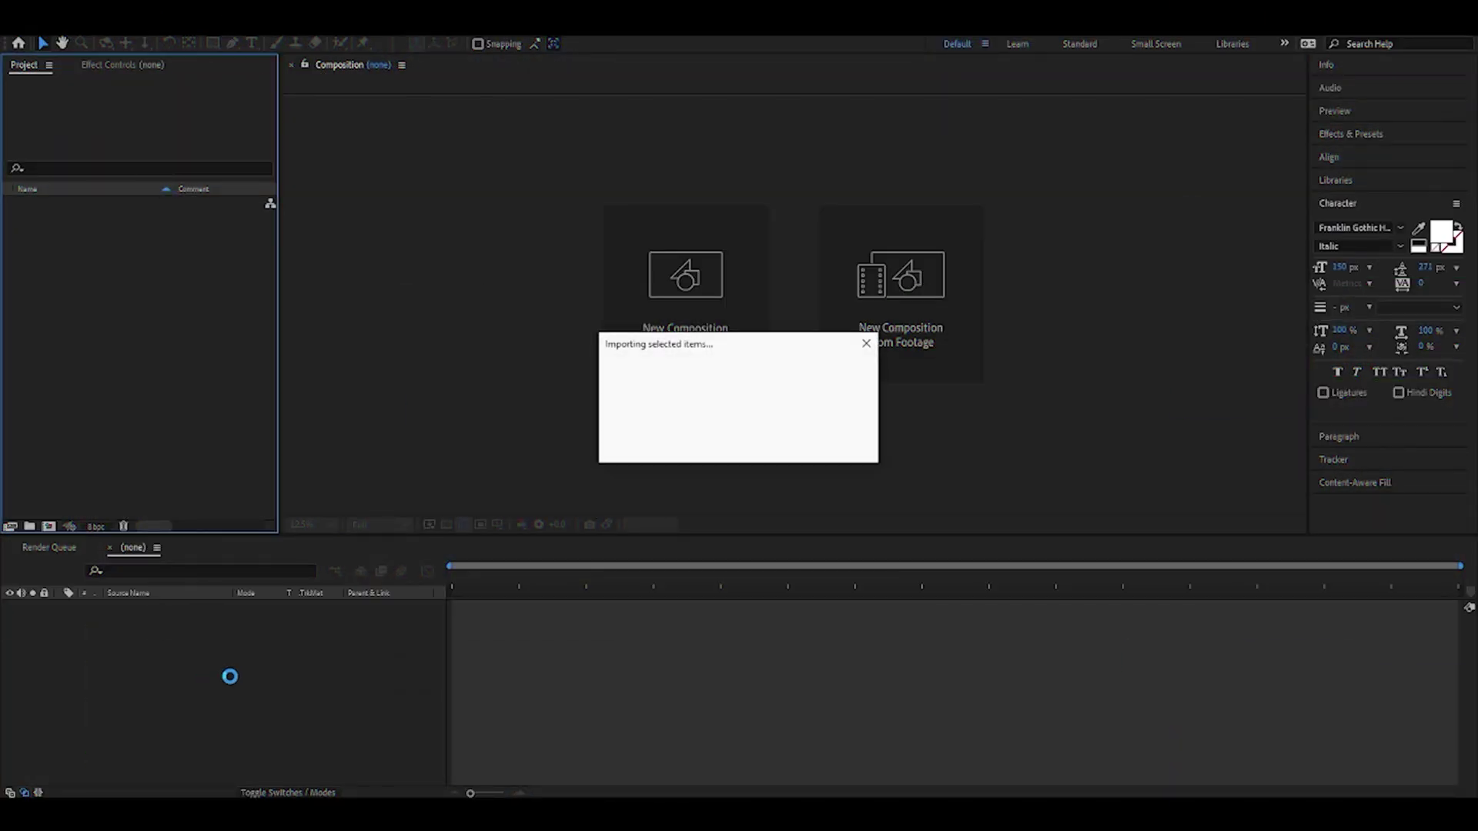
Create a composition from the C1823.MP4 footage and scrub through the clip
left_click(454, 694)
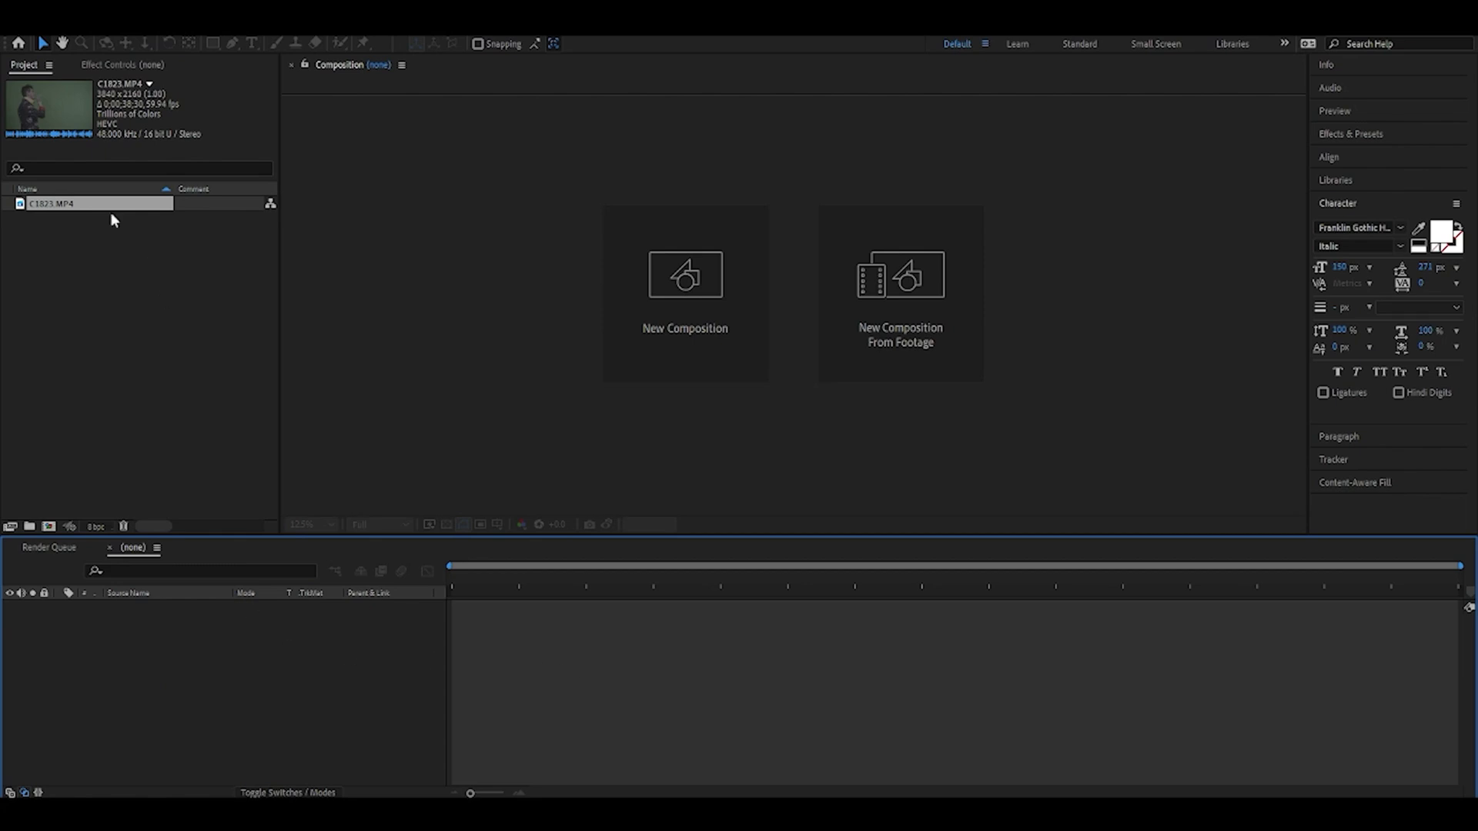
left_click_drag(80, 203, 201, 626)
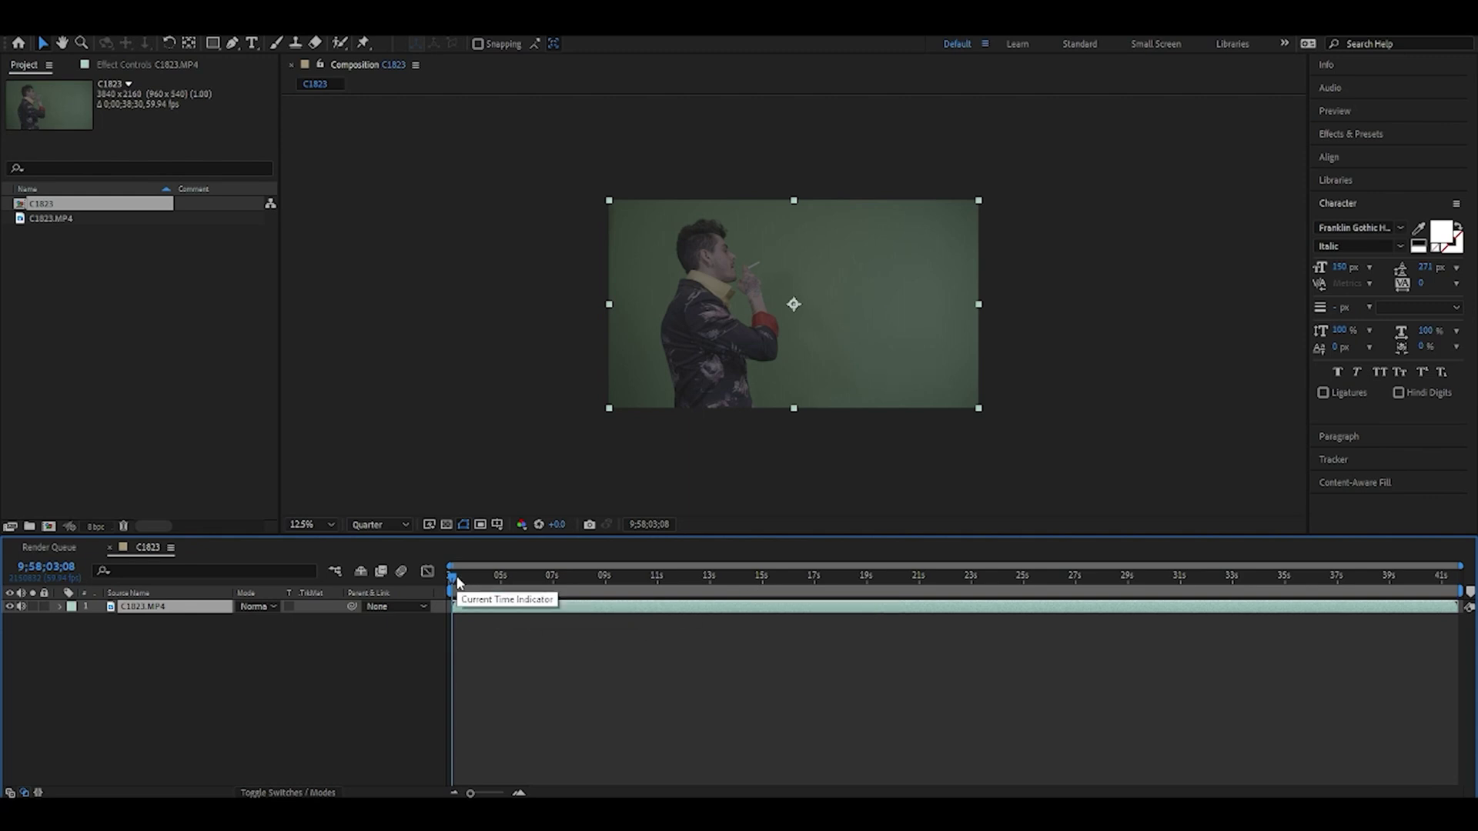
left_click_drag(454, 591, 686, 595)
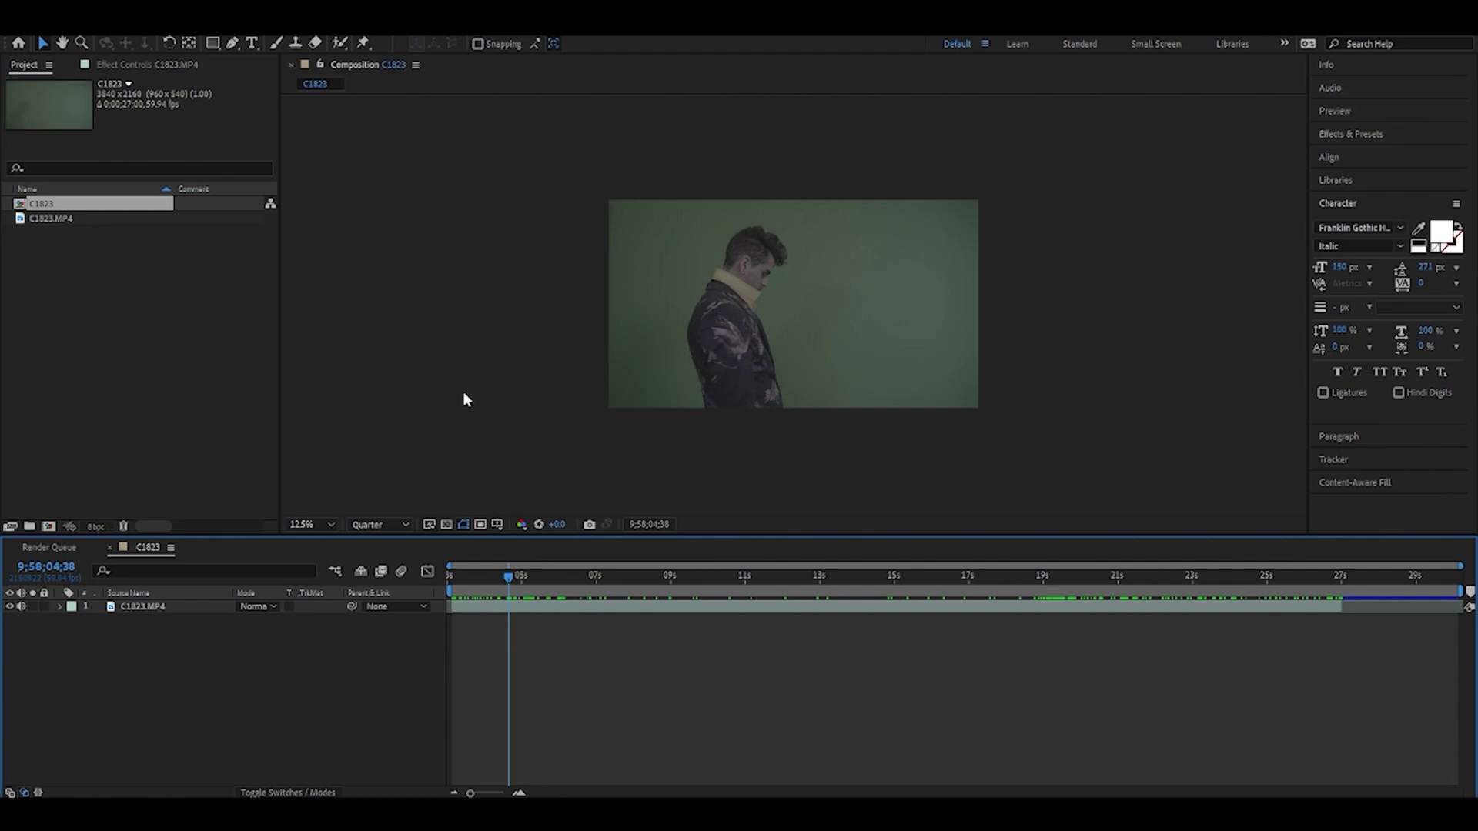
Find the Keylight (1.2) effect and apply it to the C1823.MP4 layer
left_click(1351, 134)
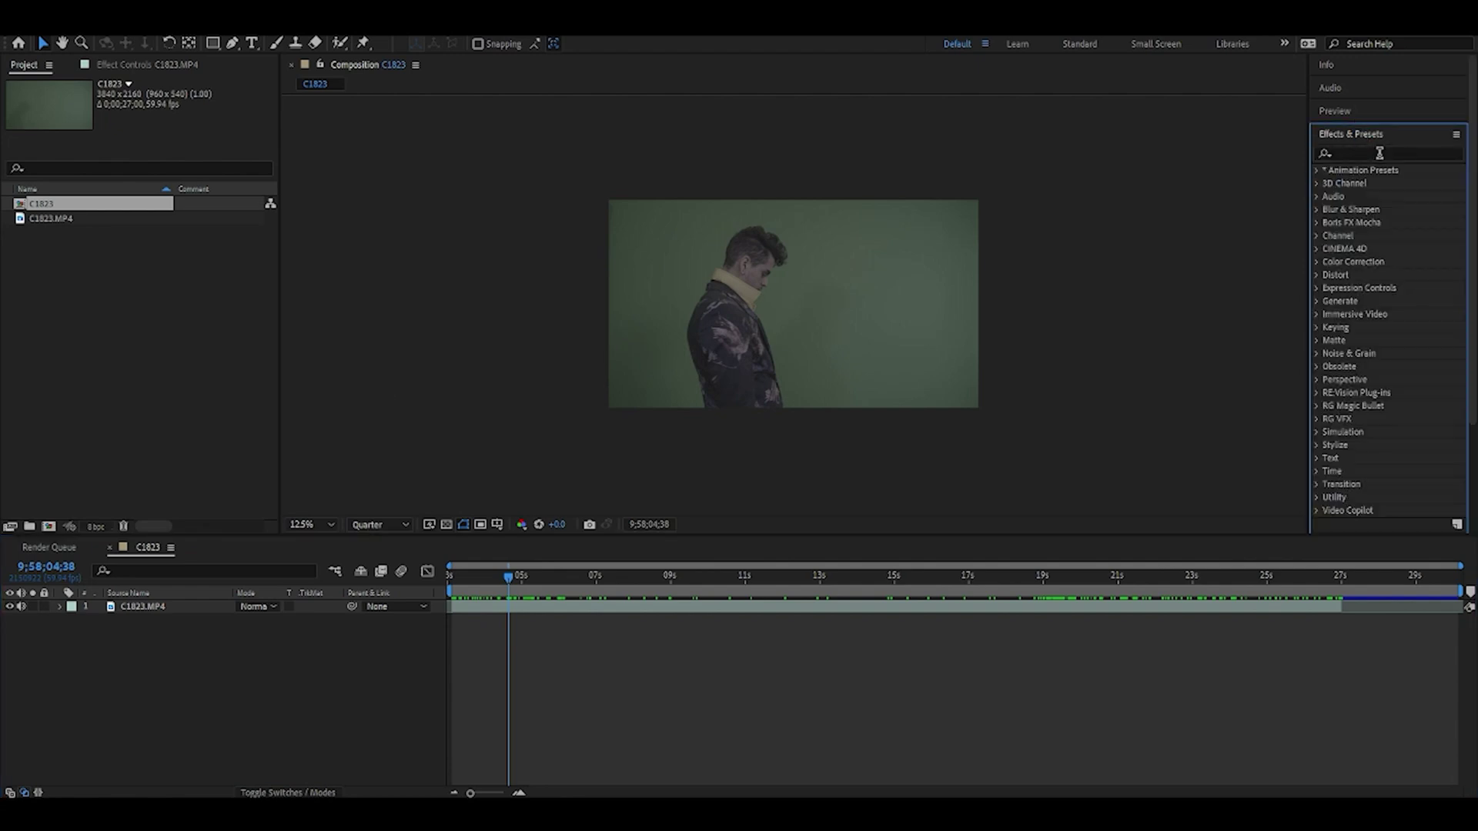
left_click(1389, 157)
type("keylight")
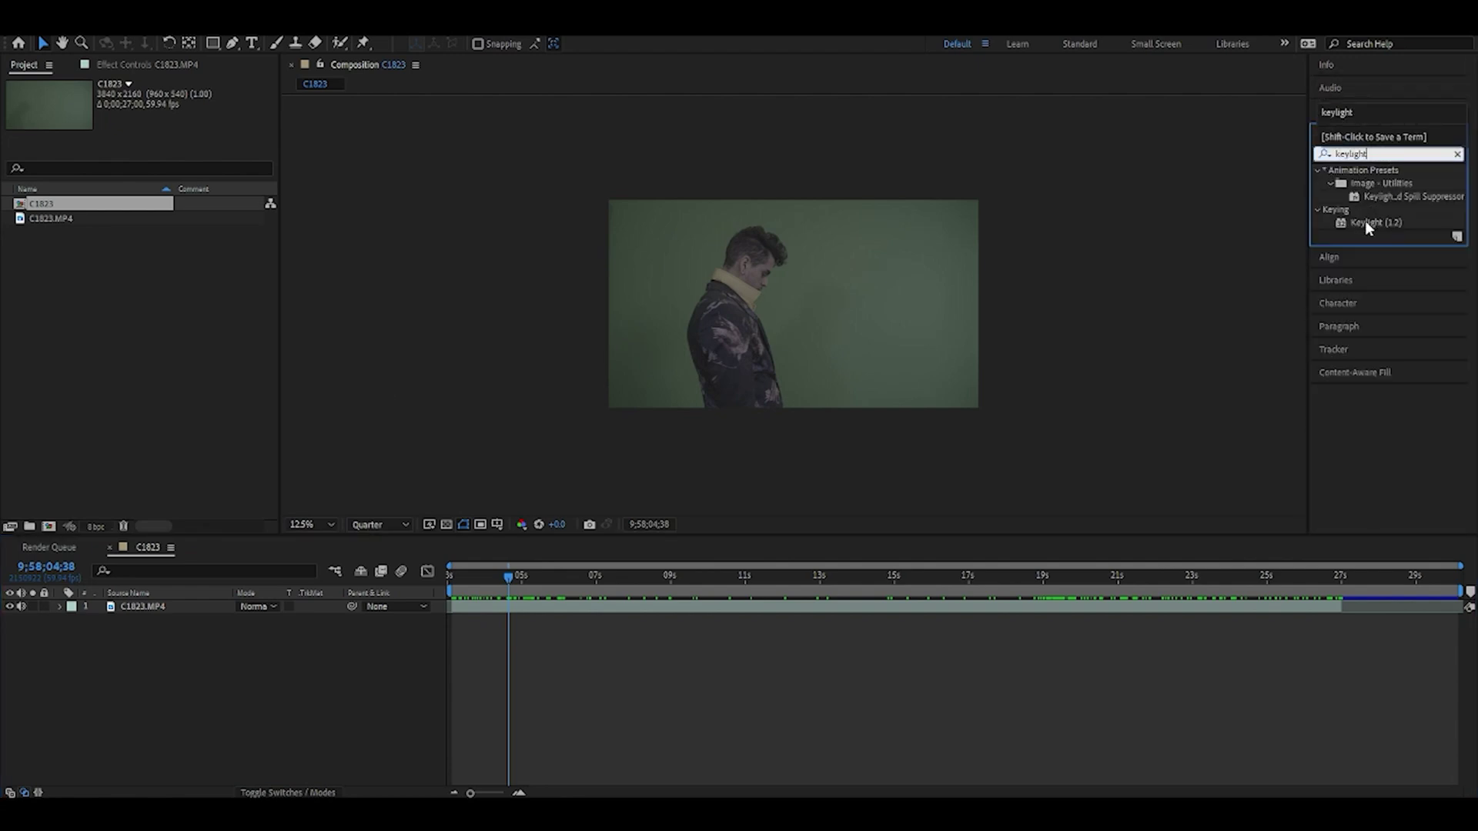
left_click_drag(1369, 228, 551, 610)
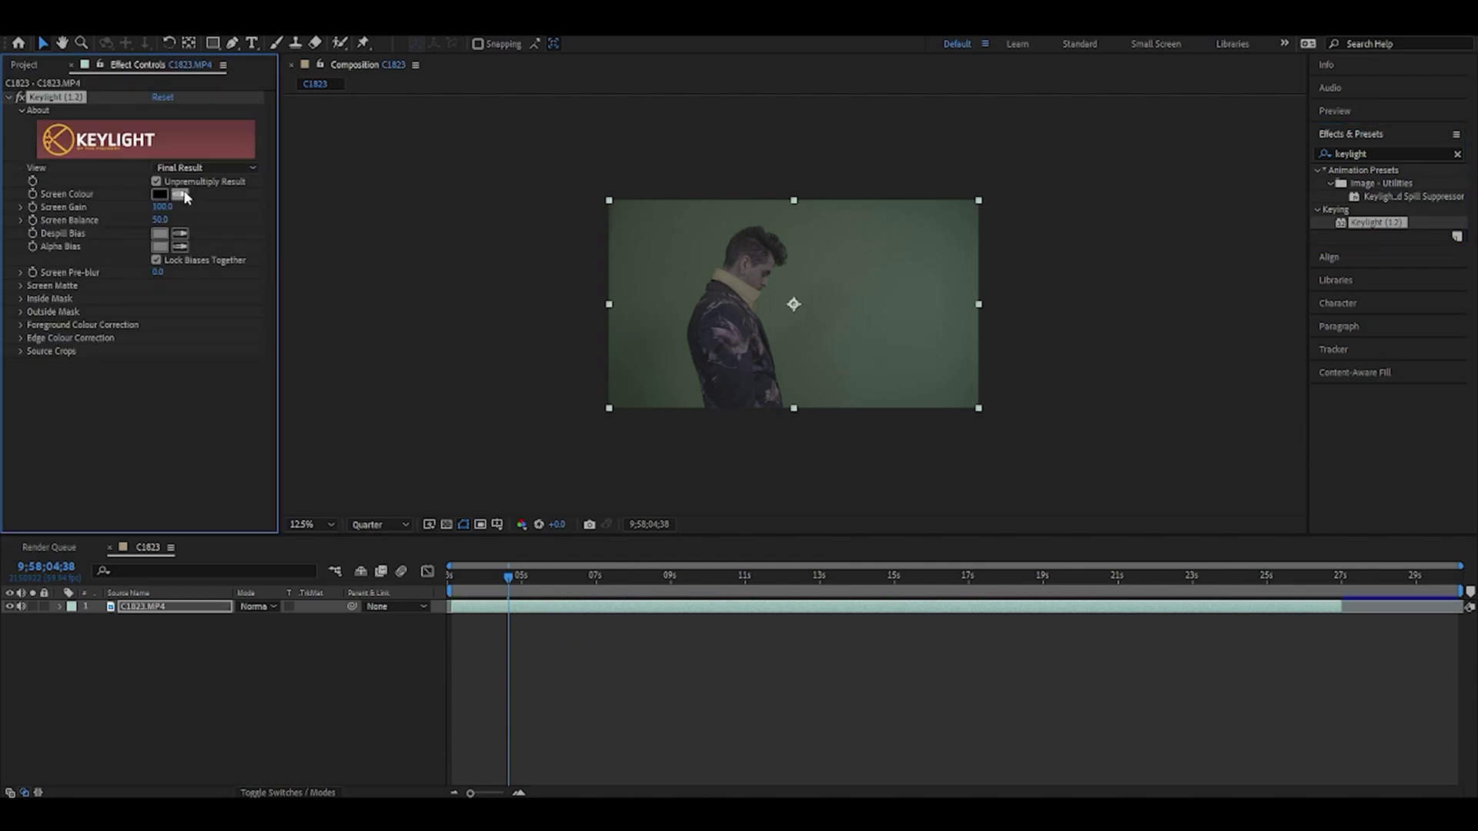
Sample the green backdrop as Keylight's Screen Colour and switch the effect's view to Screen Matte
left_click(182, 195)
left_click(704, 290)
left_click(204, 168)
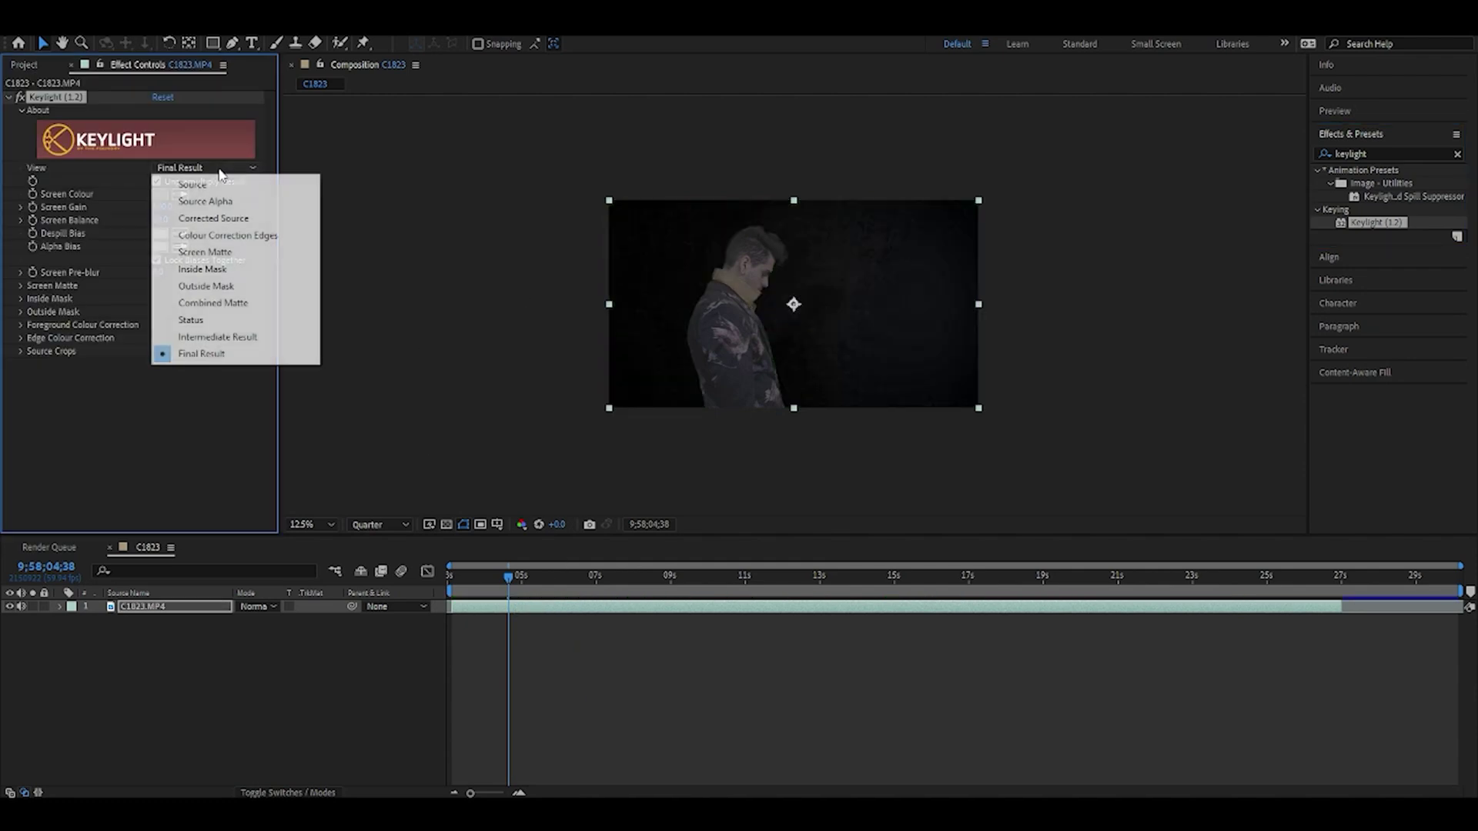
left_click(193, 248)
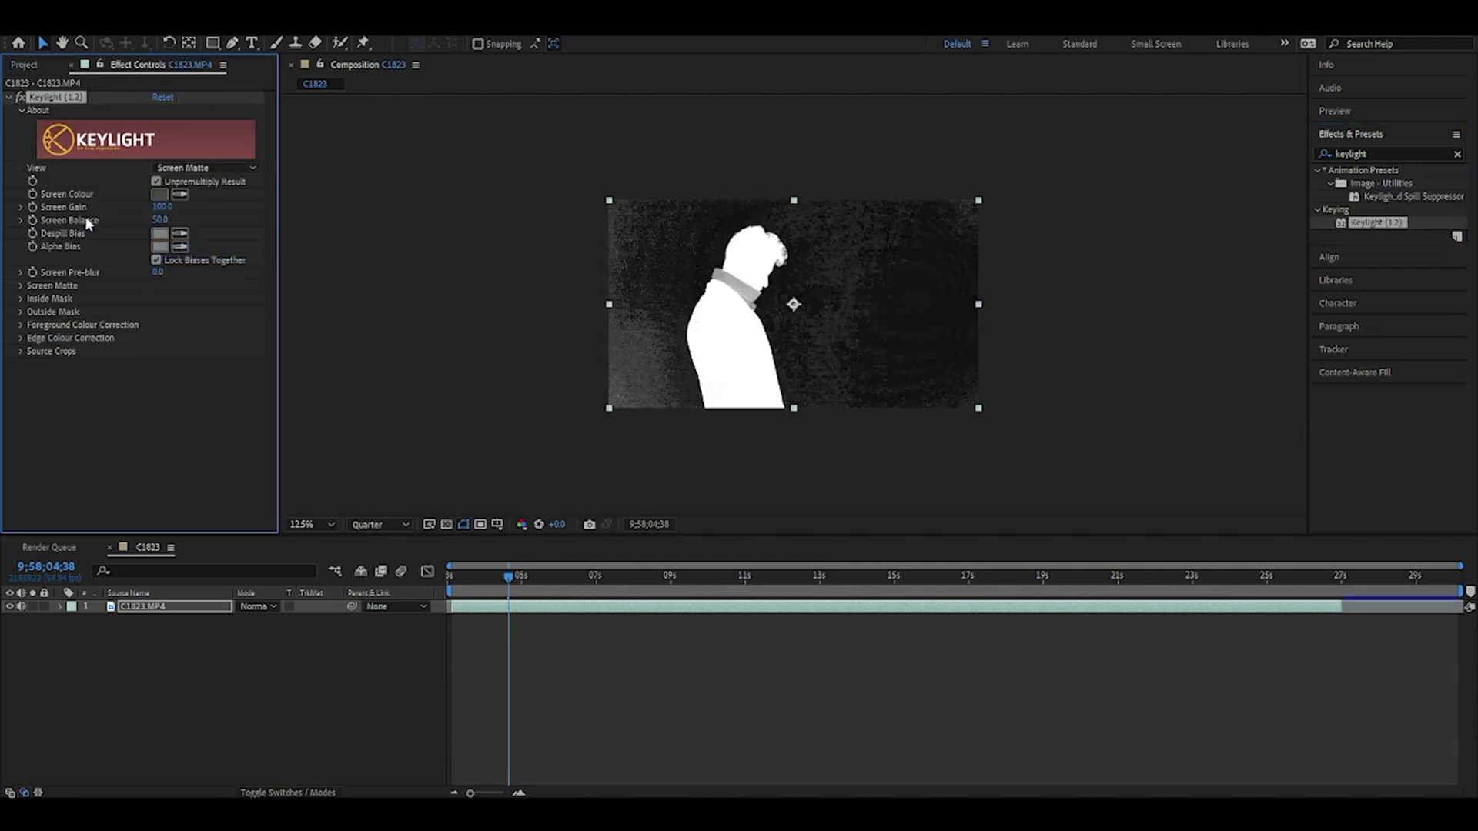
In Keylight's Screen Matte settings, set Clip Black to 43, Clip White to 45 and Screen Softness to 2, viewing the Intermediate Result
left_click(21, 285)
left_click_drag(157, 298, 130, 310)
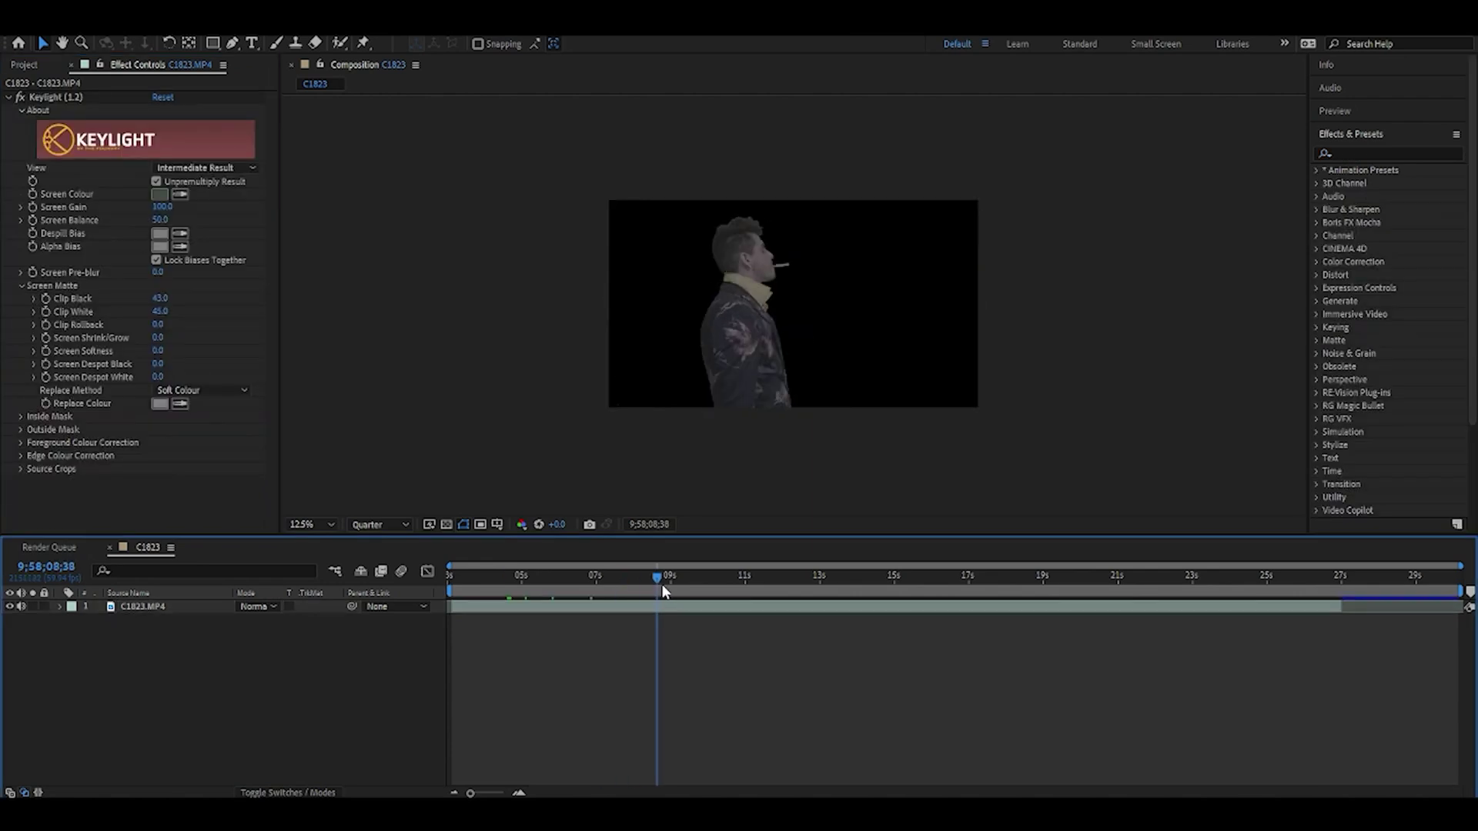
left_click_drag(662, 583, 804, 608)
left_click(157, 350)
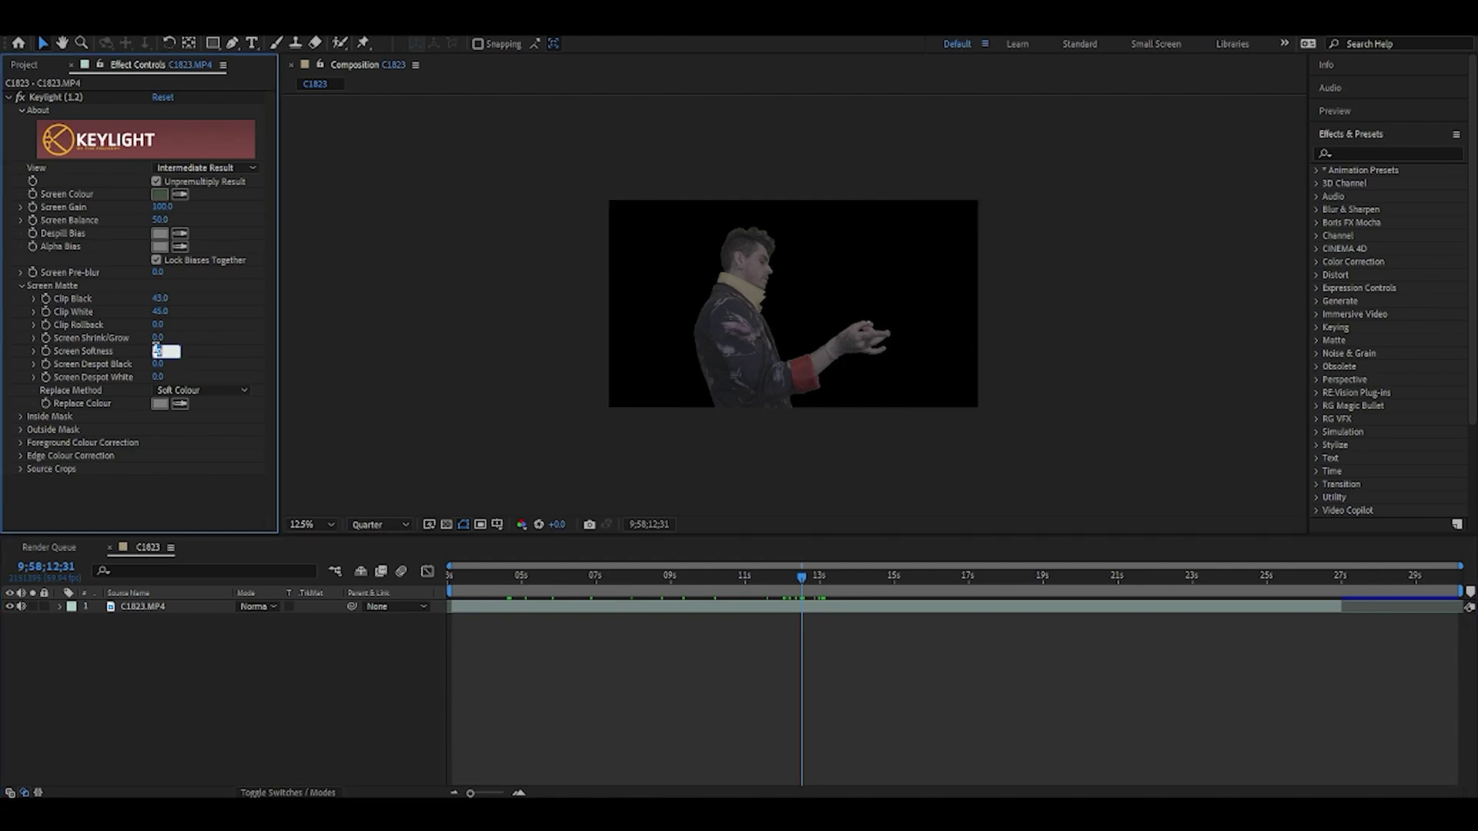
key("Return")
Apply the Key Cleaner keying effect to the C1823.MP4 layer and enlarge the composition view to 25%
left_click(1442, 154)
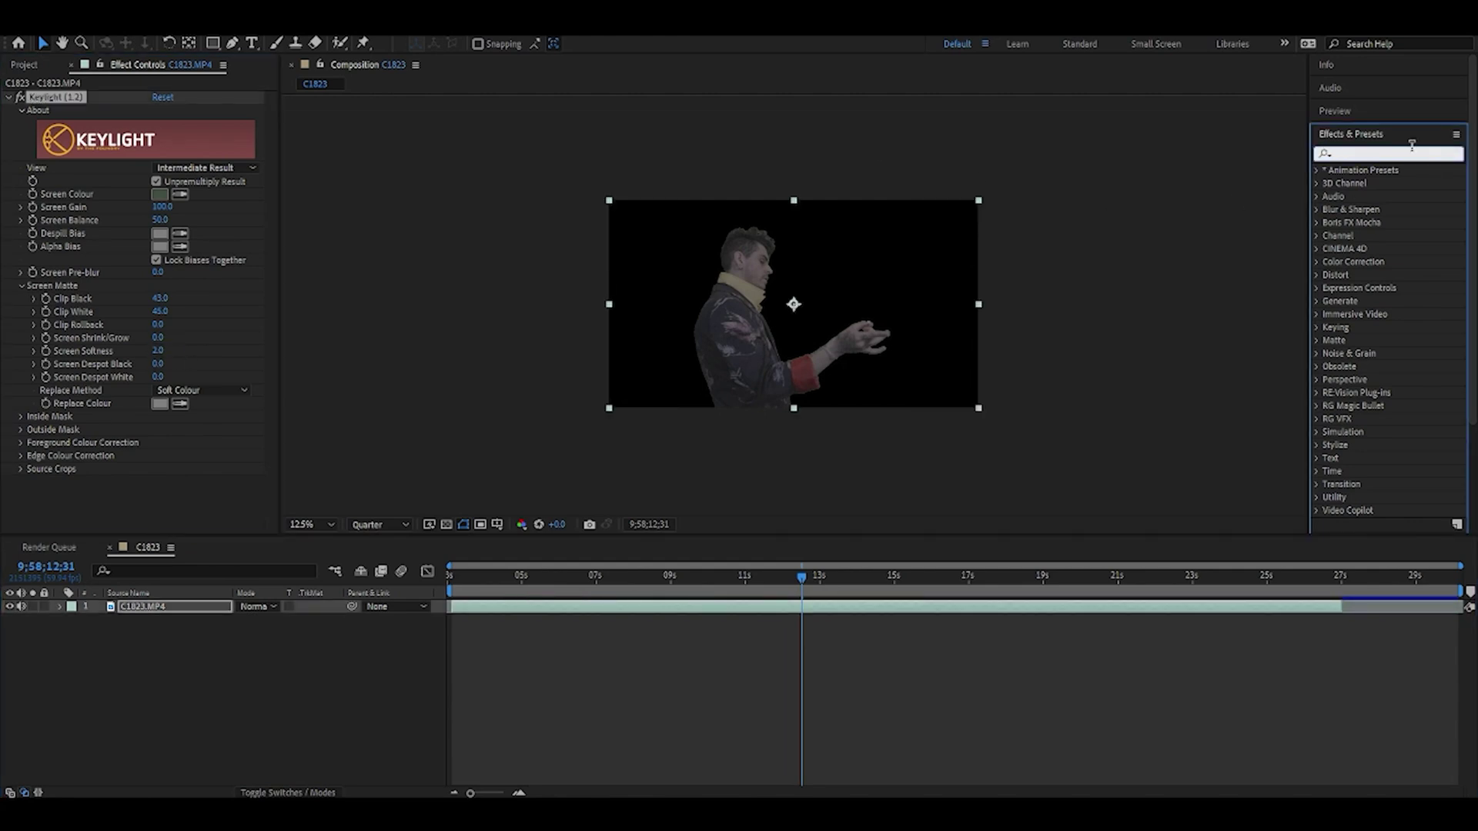
left_click(1317, 327)
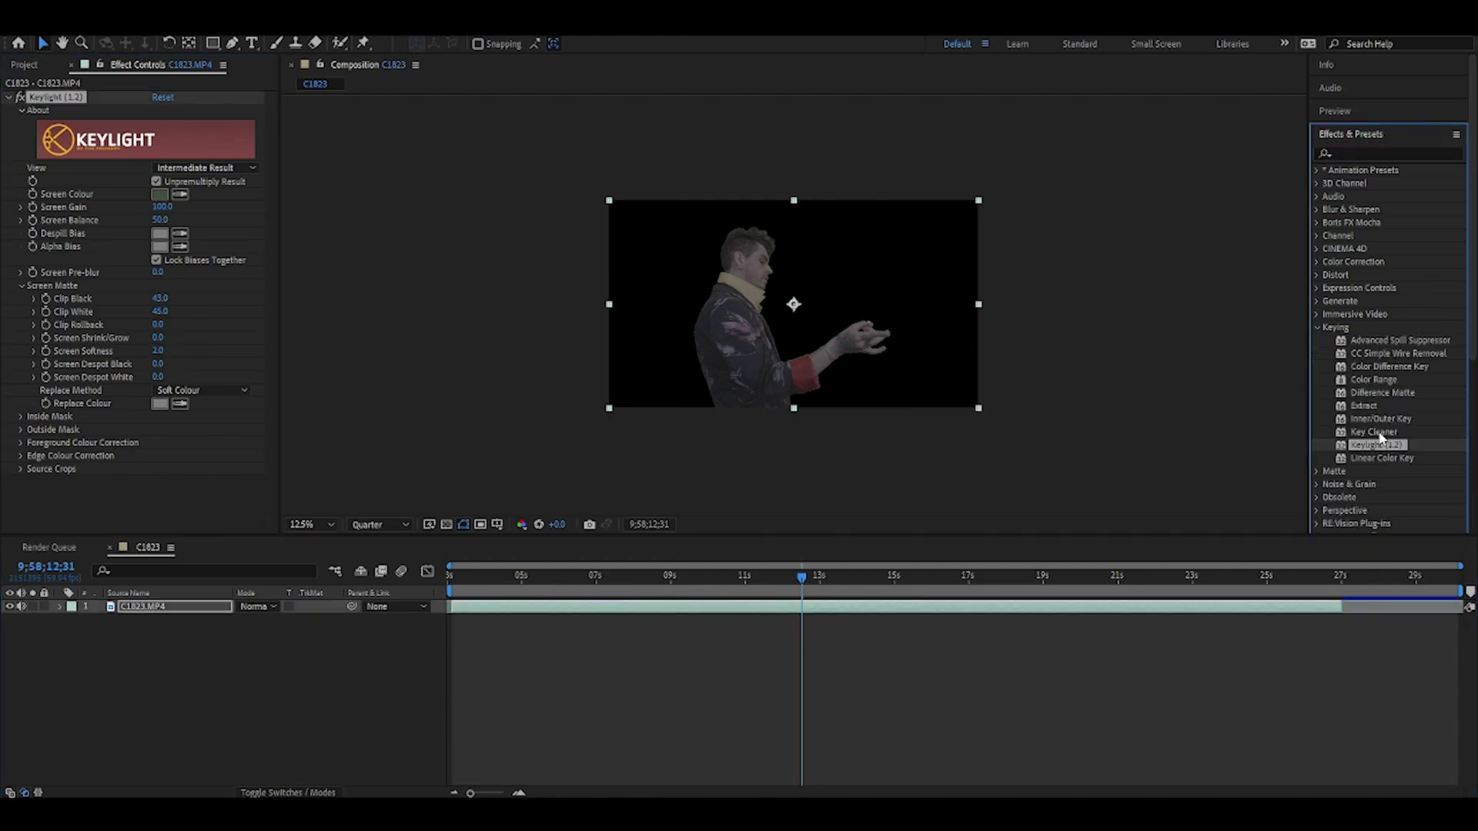
left_click_drag(1374, 432, 160, 608)
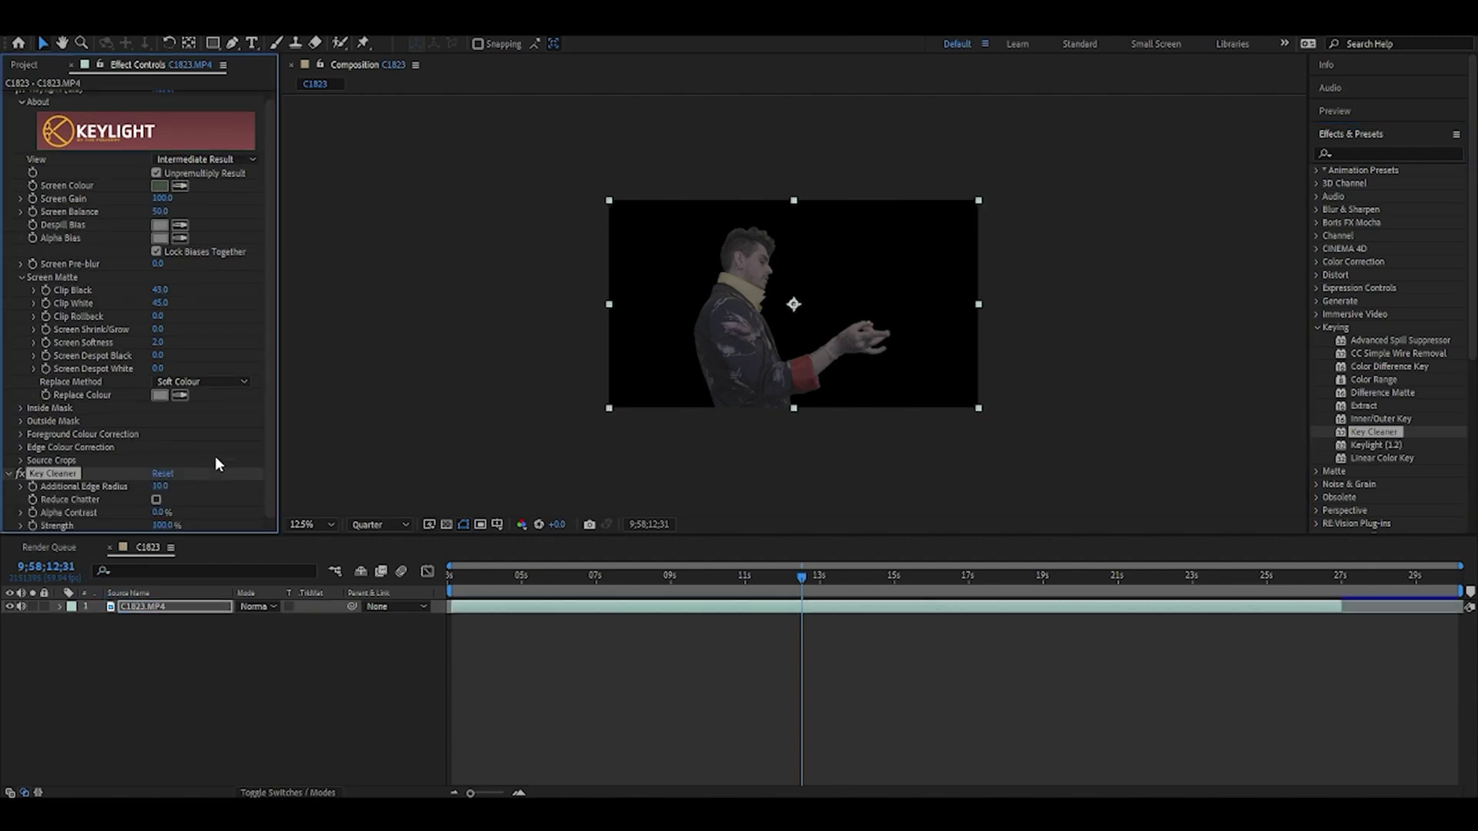
key("period")
left_click(1059, 369)
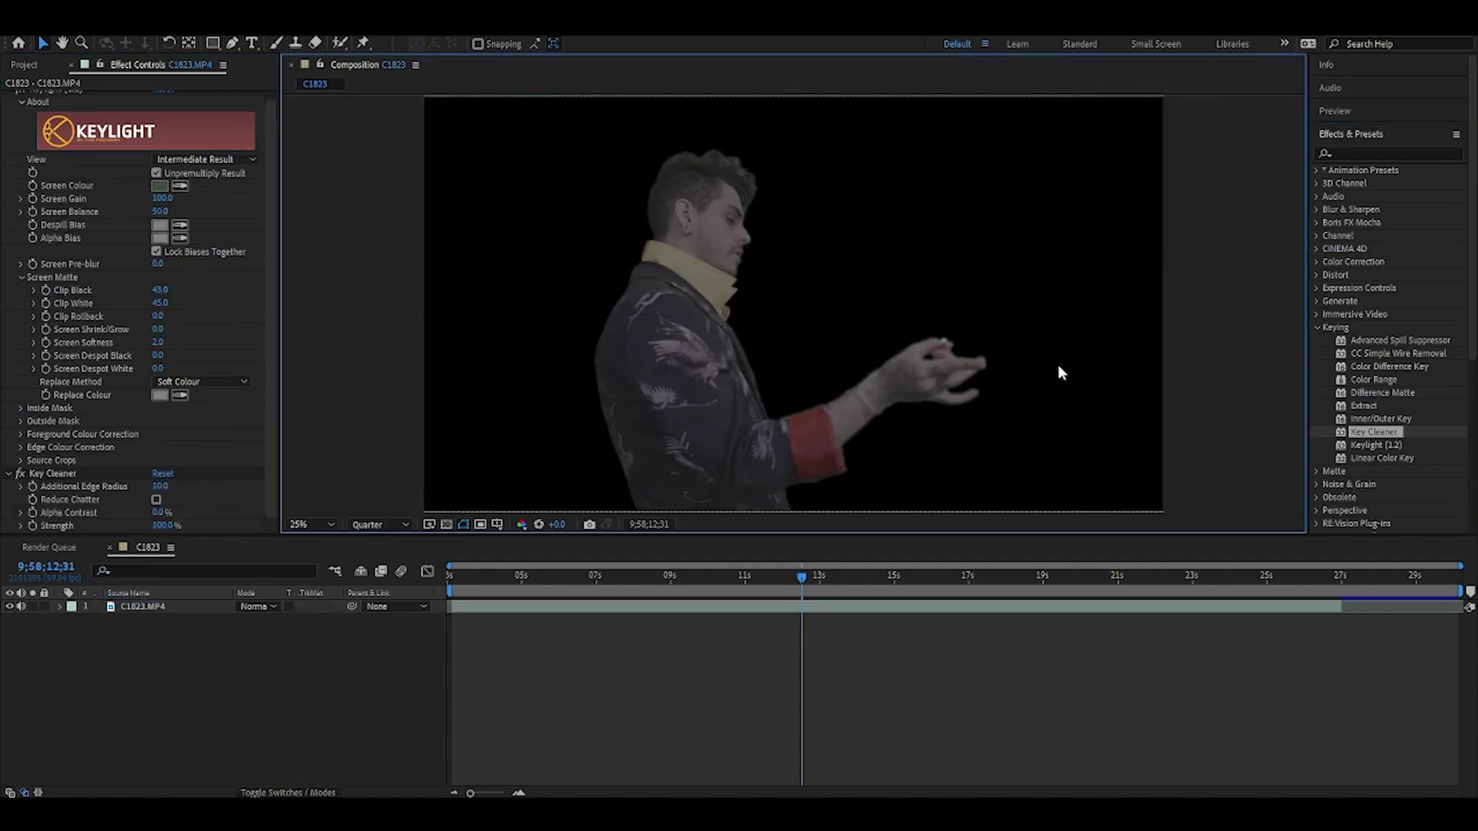
Apply Advanced Spill Suppressor to the footage layer, rename the layer Main Shot and check the key at other frames
left_click_drag(801, 579, 631, 577)
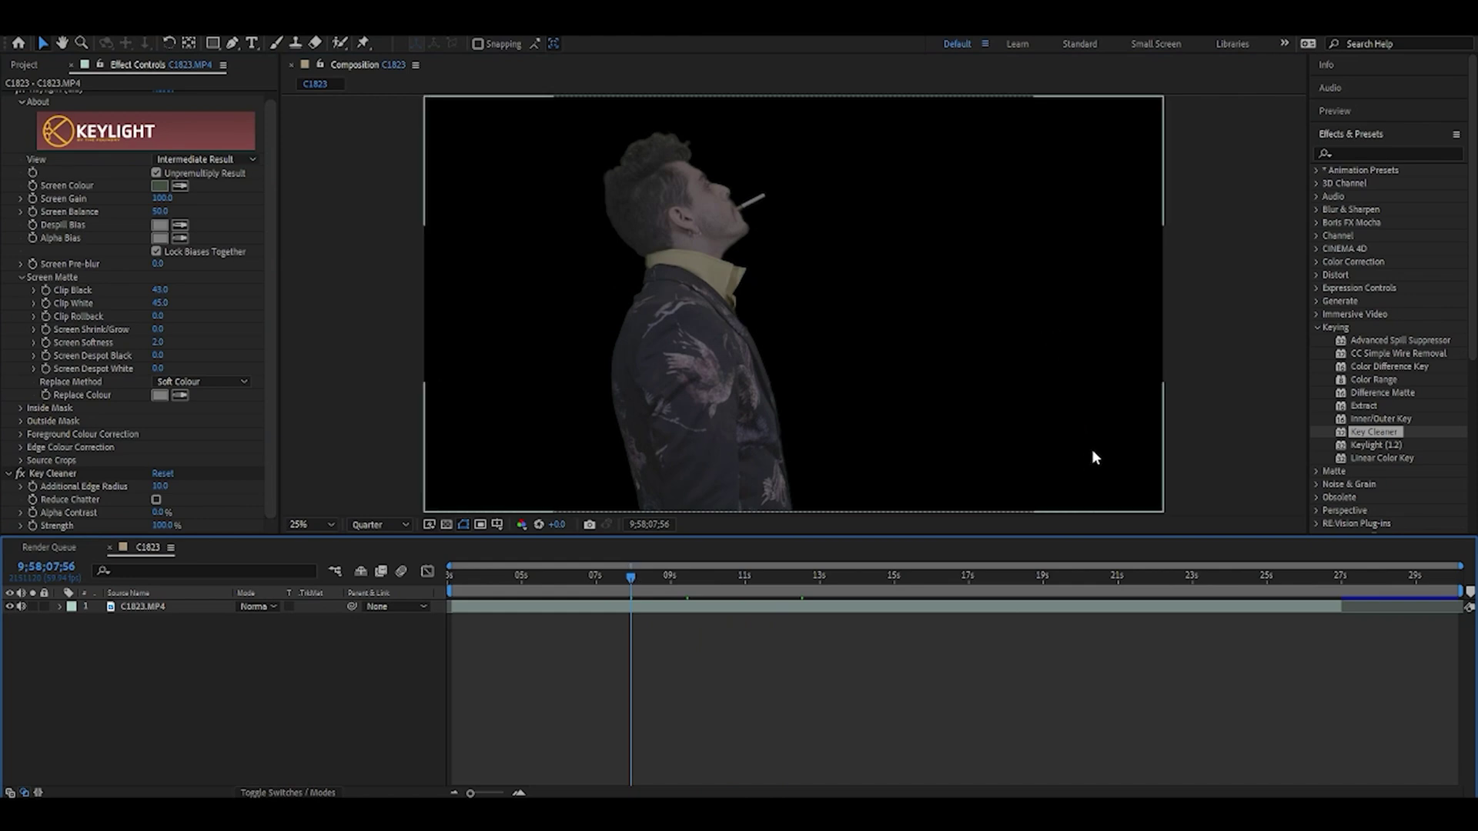
left_click_drag(1399, 341, 656, 612)
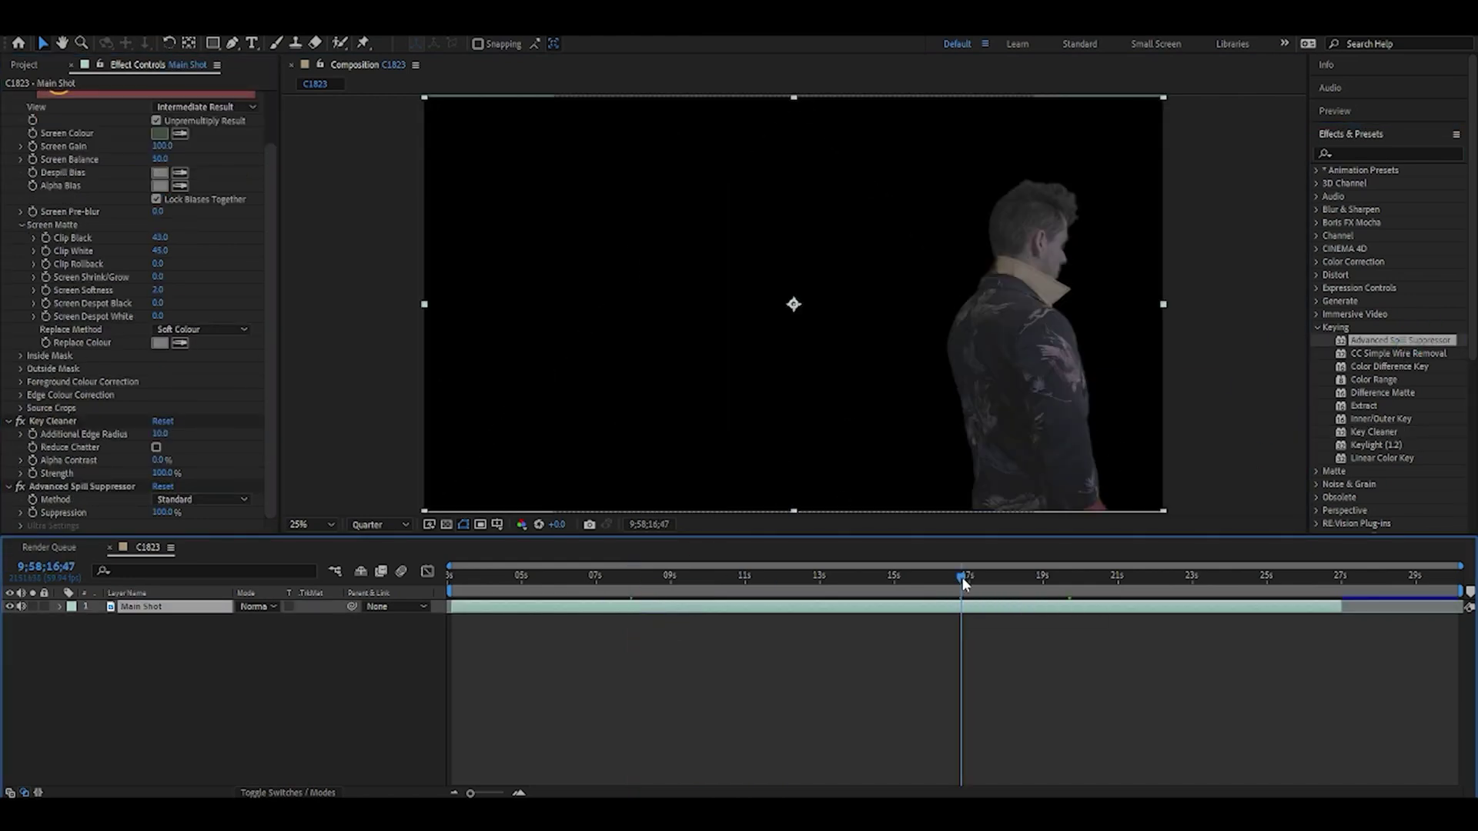
left_click_drag(962, 579, 815, 582)
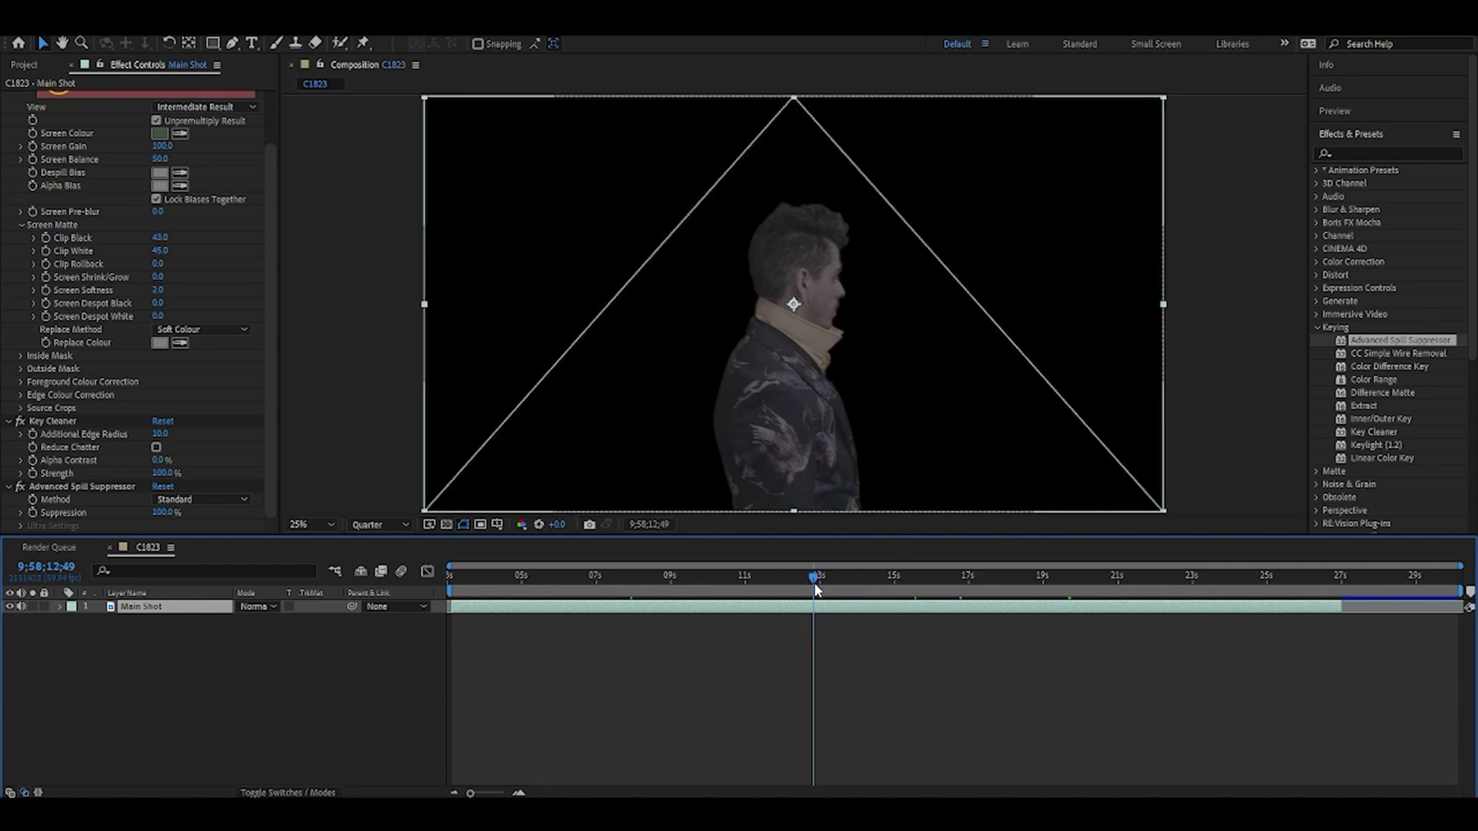
left_click(158, 695)
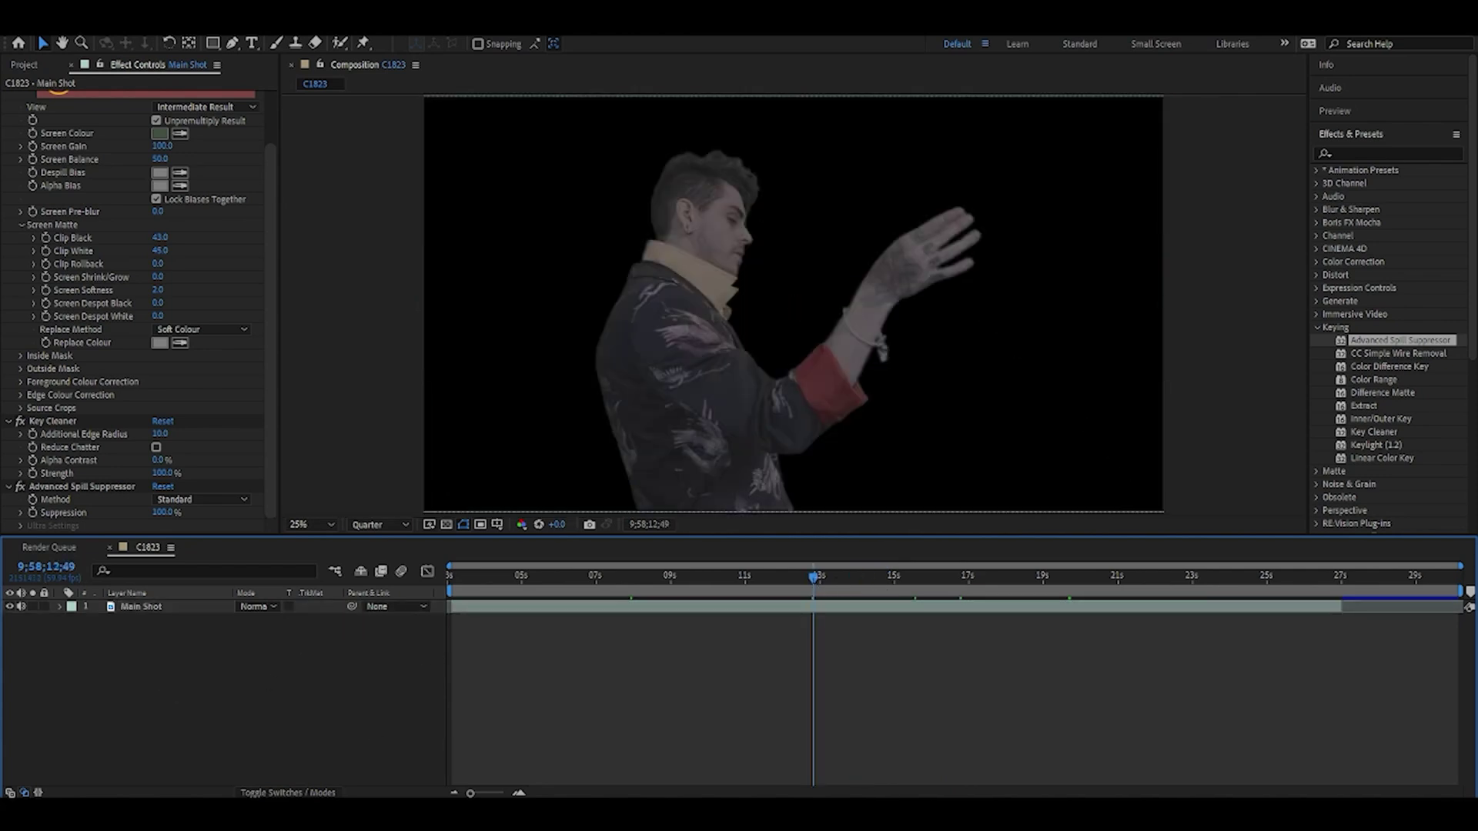
Add lab.png from the BACKGROUNDS folder beneath the Main Shot layer and trim its end to match that layer
mouse_move(432, 814)
left_click(432, 743)
left_click_drag(505, 333, 196, 675)
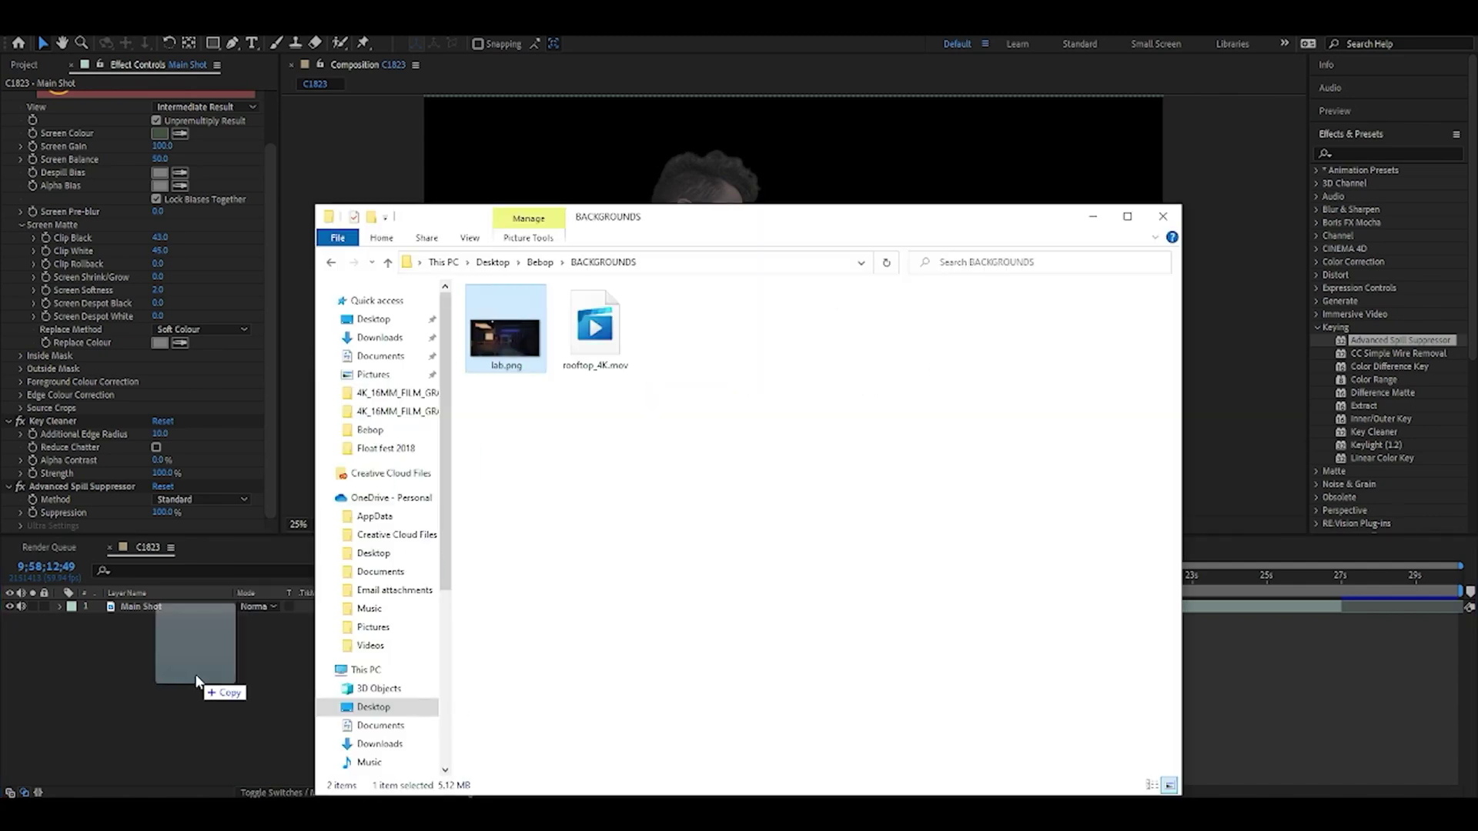
left_click_drag(180, 613, 185, 635)
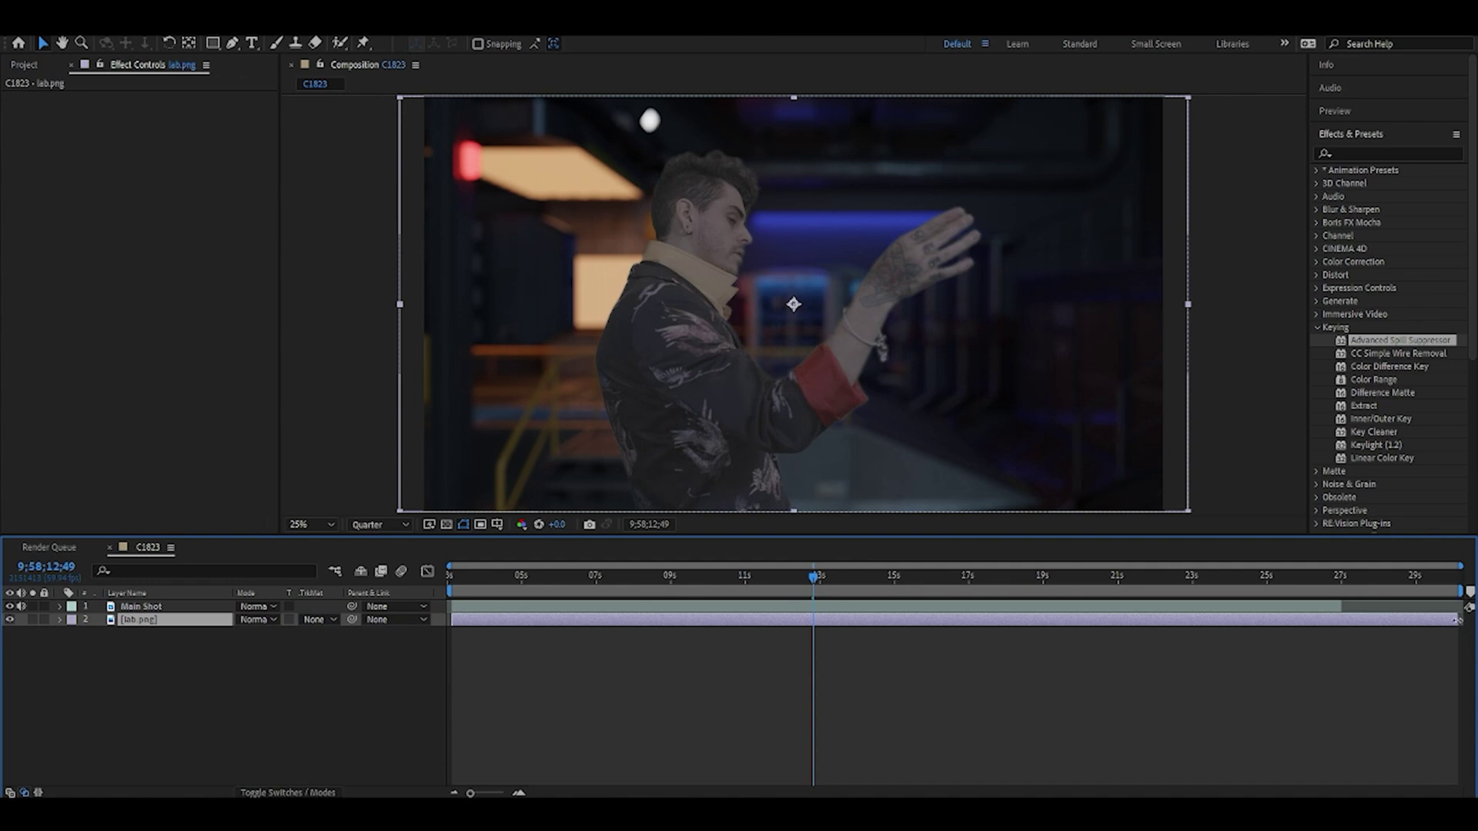
left_click_drag(1455, 621, 1347, 626)
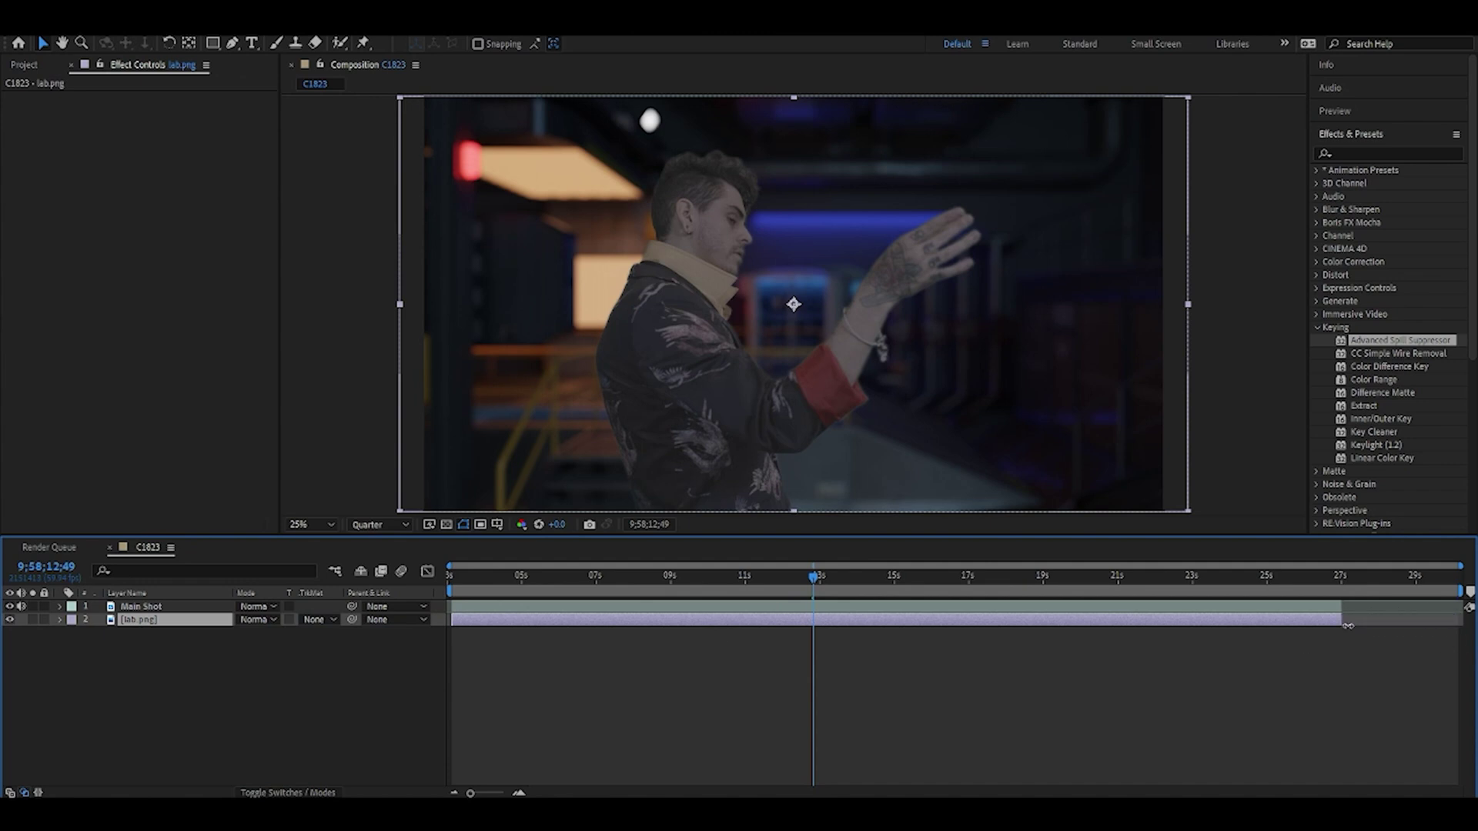
Collapse the keying effects on the Main Shot layer and apply the Lumetri Color effect to it
left_click(170, 608)
left_click(9, 97)
left_click(8, 110)
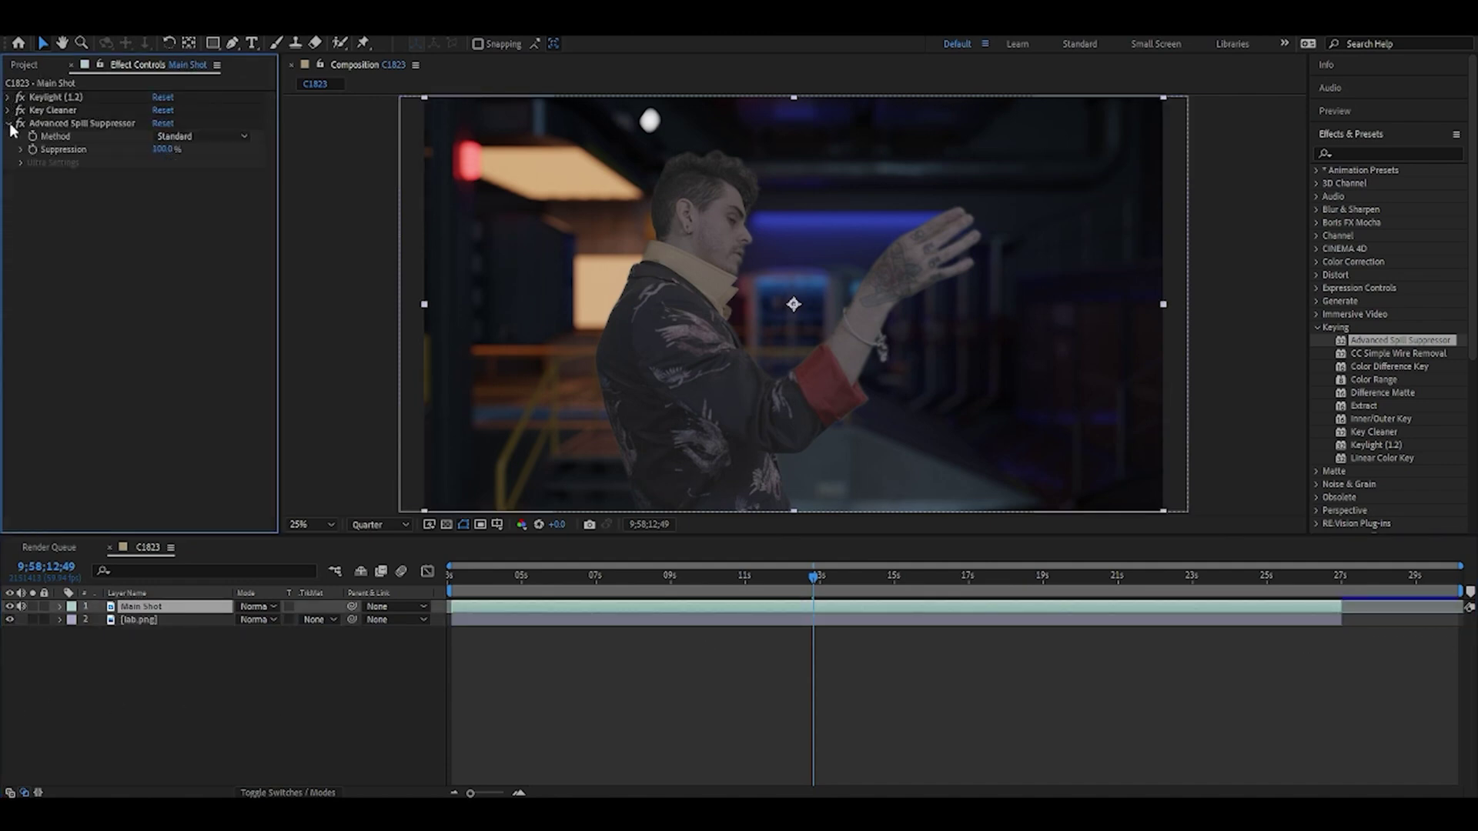
left_click(9, 124)
left_click(1395, 154)
type("lumetri")
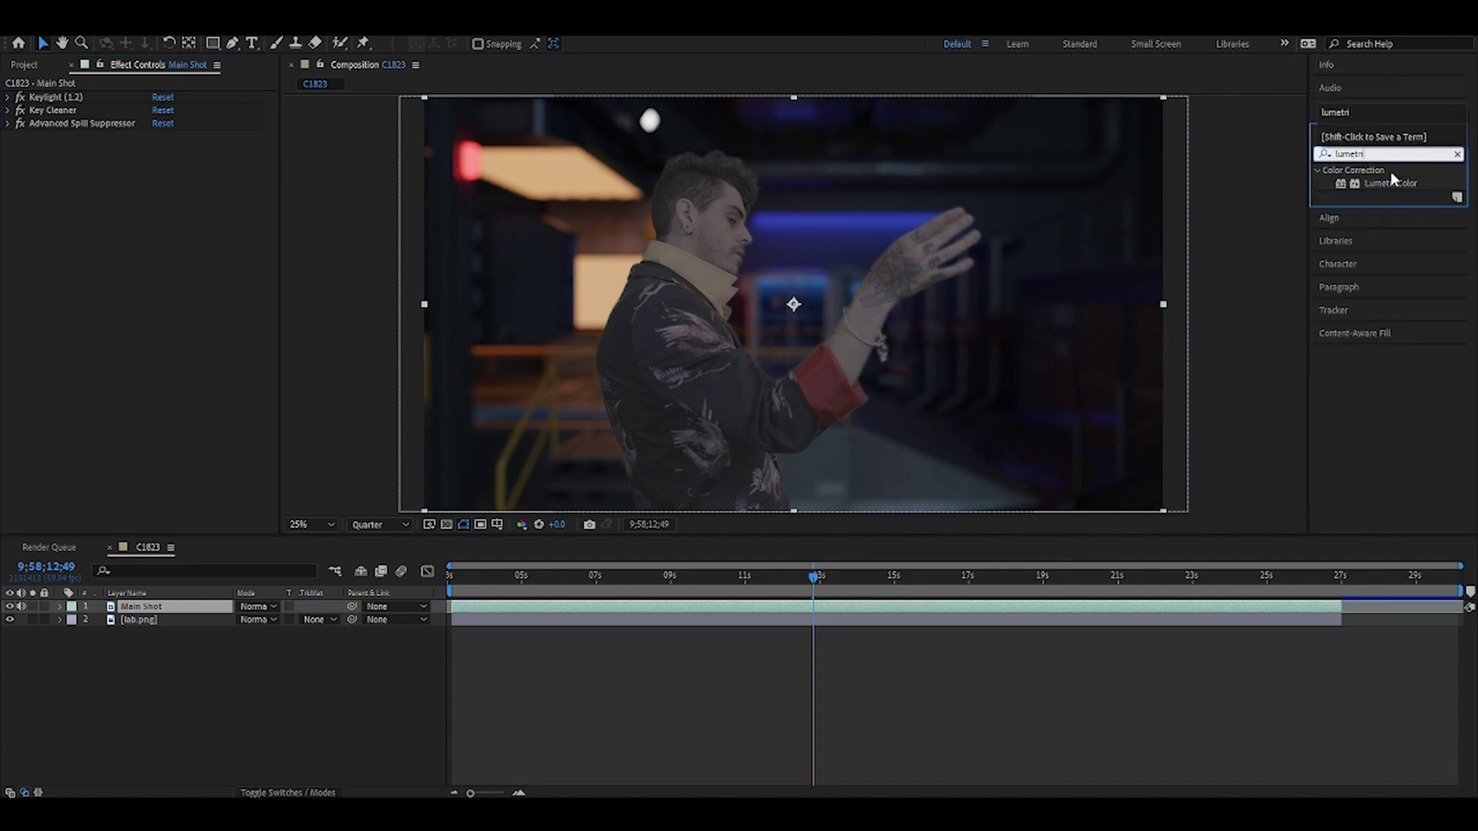
left_click_drag(1392, 183, 150, 608)
Grade Main Shot in Lumetri Color with Contrast 100, Blacks -21, Temperature 40, Tint 8, Saturation 140 and Exposure -0.2
left_click_drag(165, 267, 222, 271)
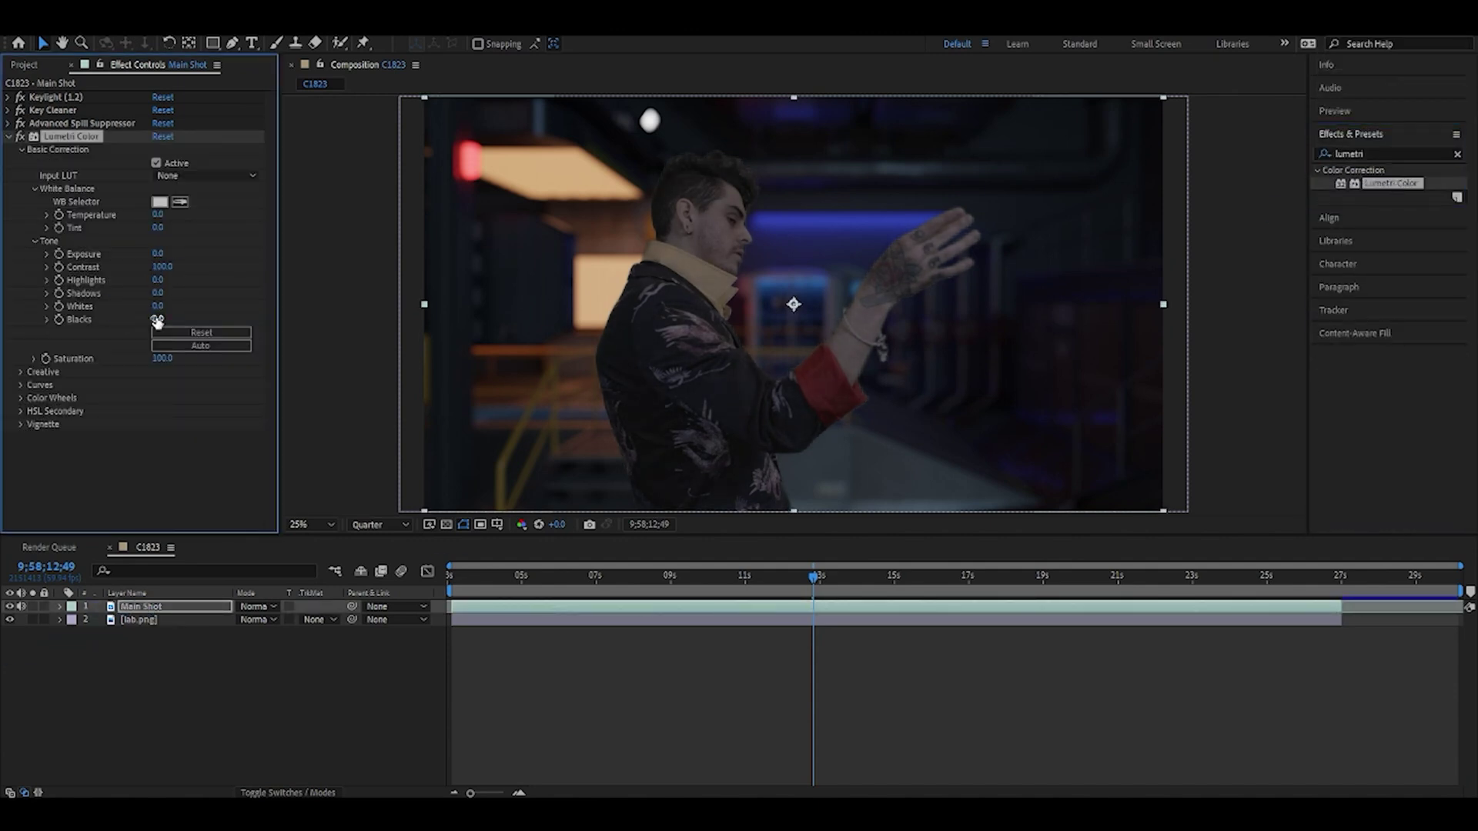
left_click_drag(158, 319, 141, 319)
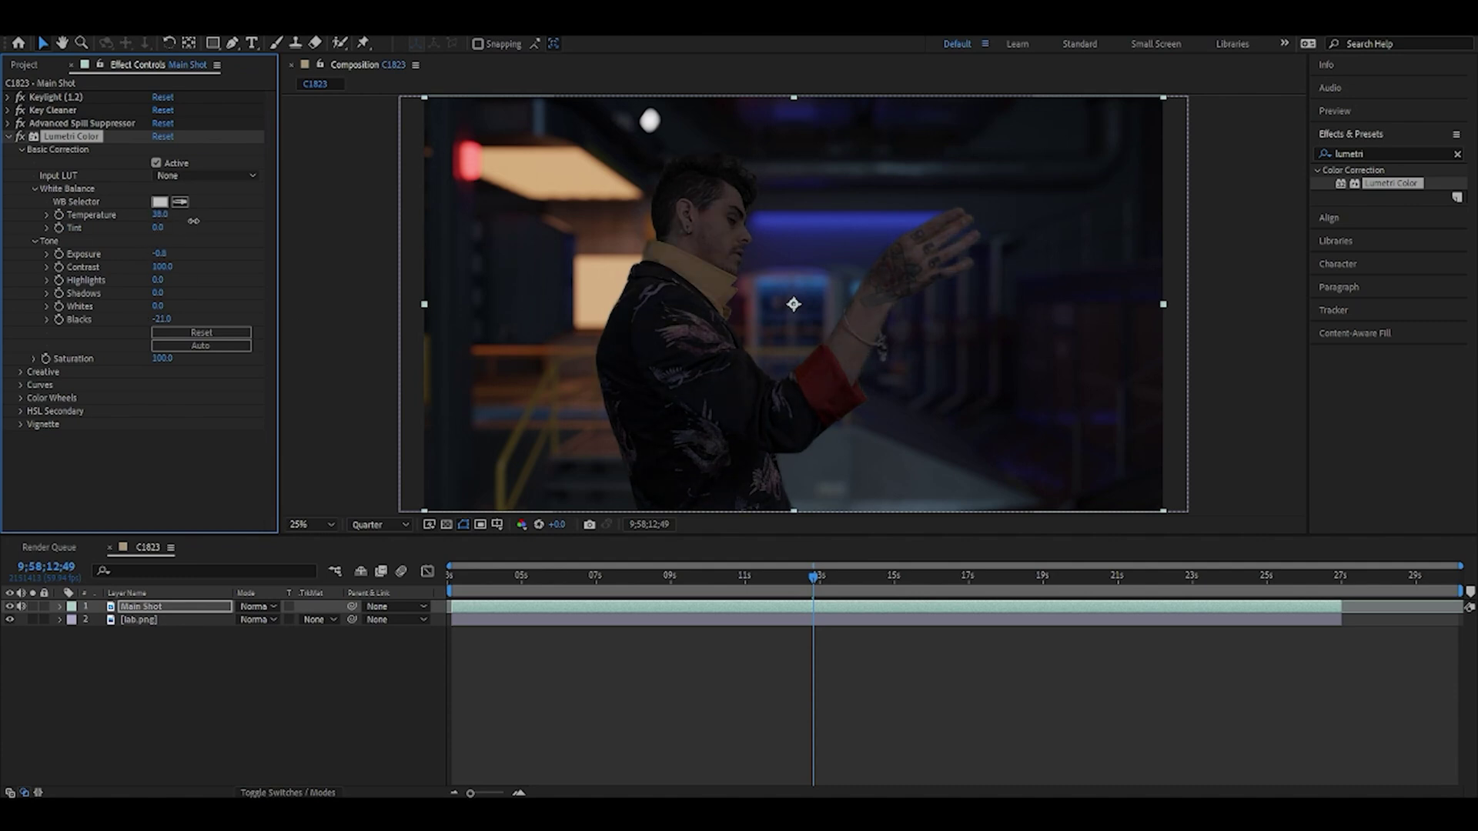
left_click(161, 216)
left_click_drag(194, 221, 165, 234)
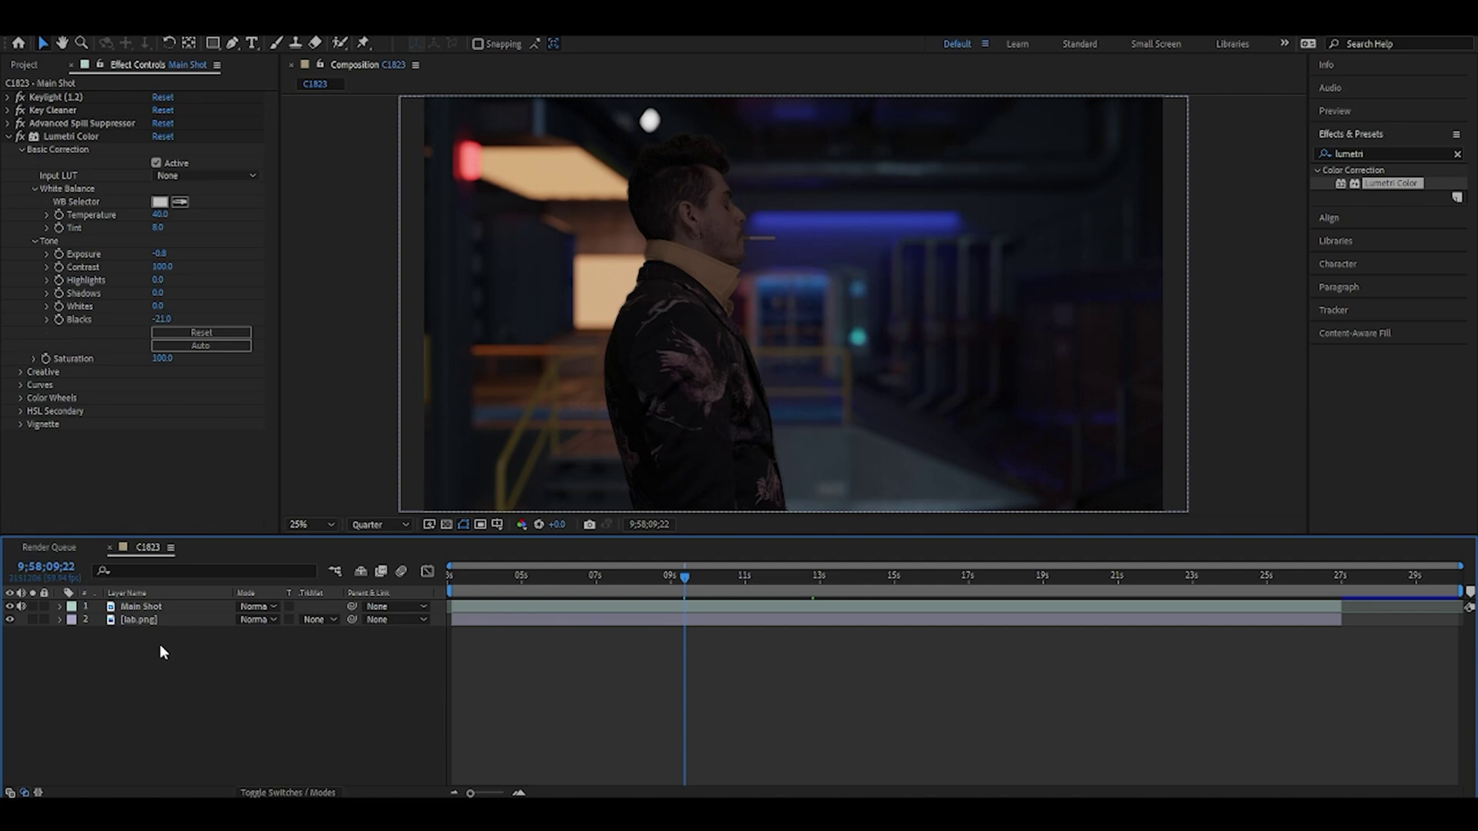
left_click(158, 607)
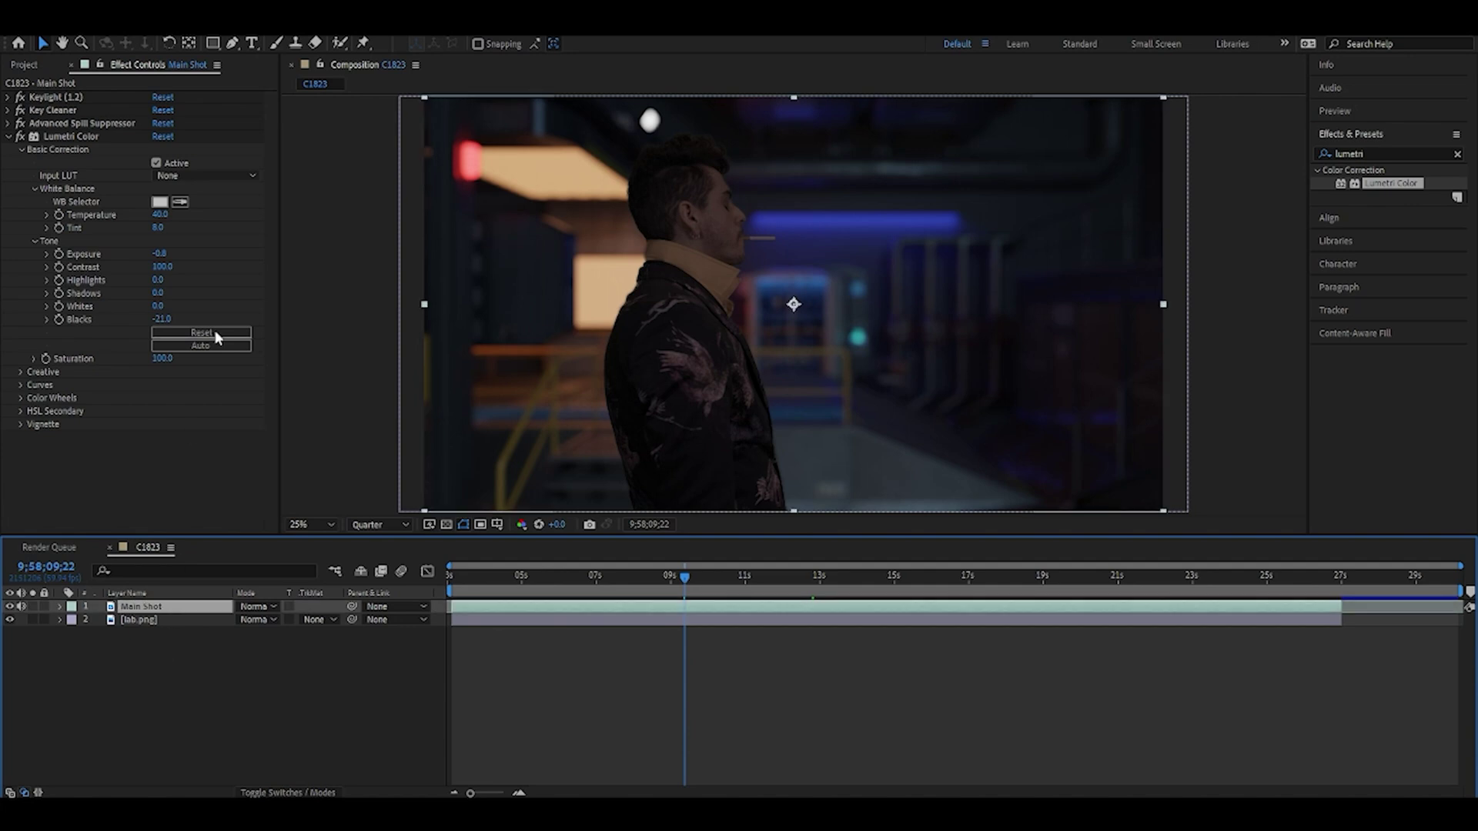
left_click_drag(164, 359, 185, 360)
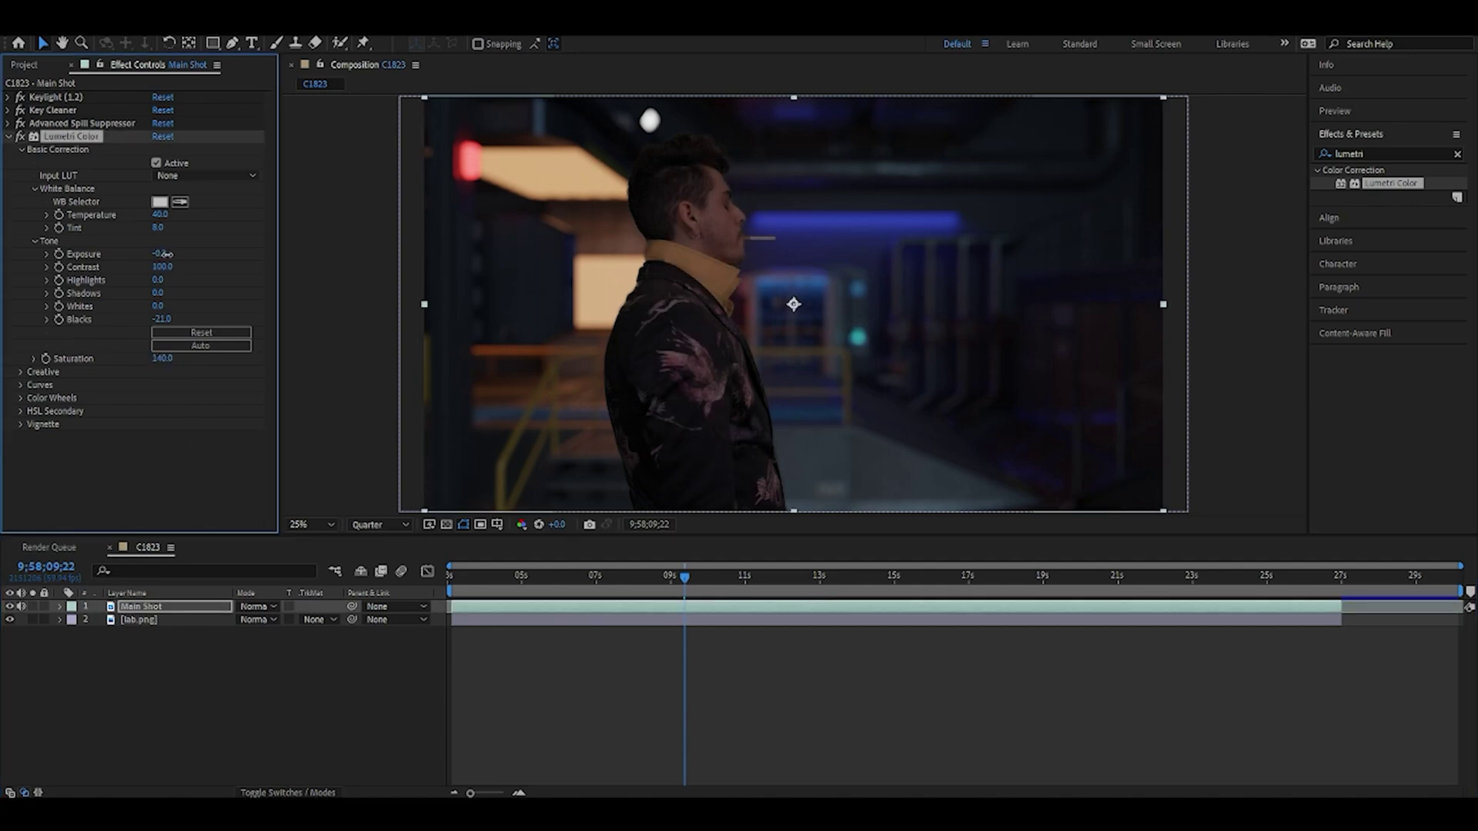
Pre-compose the Main Shot and lab.png layers as "Shot Right", moving all attributes, and open the new composition
left_click(175, 620, "shift")
right_click(174, 620)
left_click(233, 539)
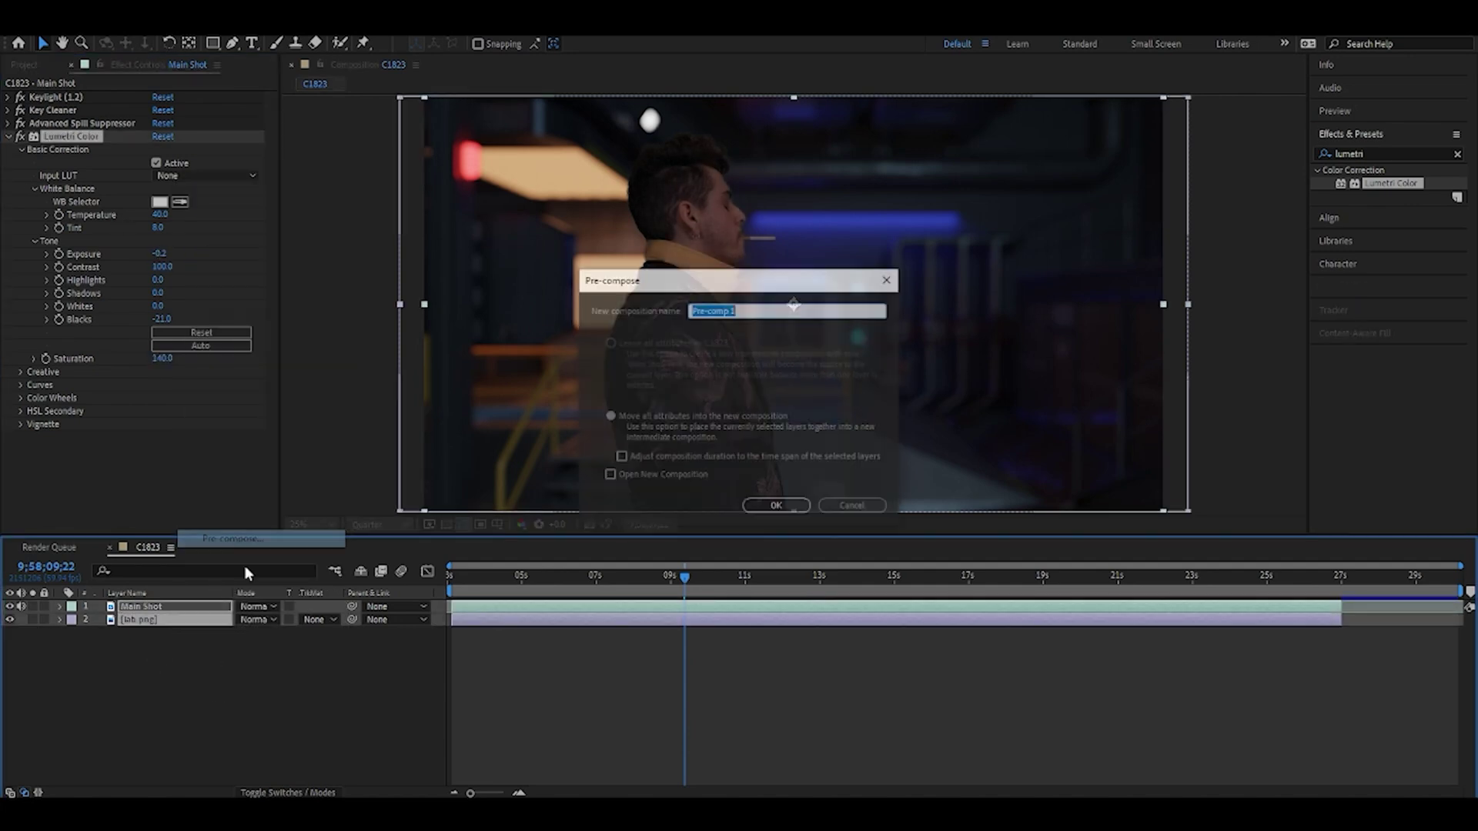
type("Shot Rig")
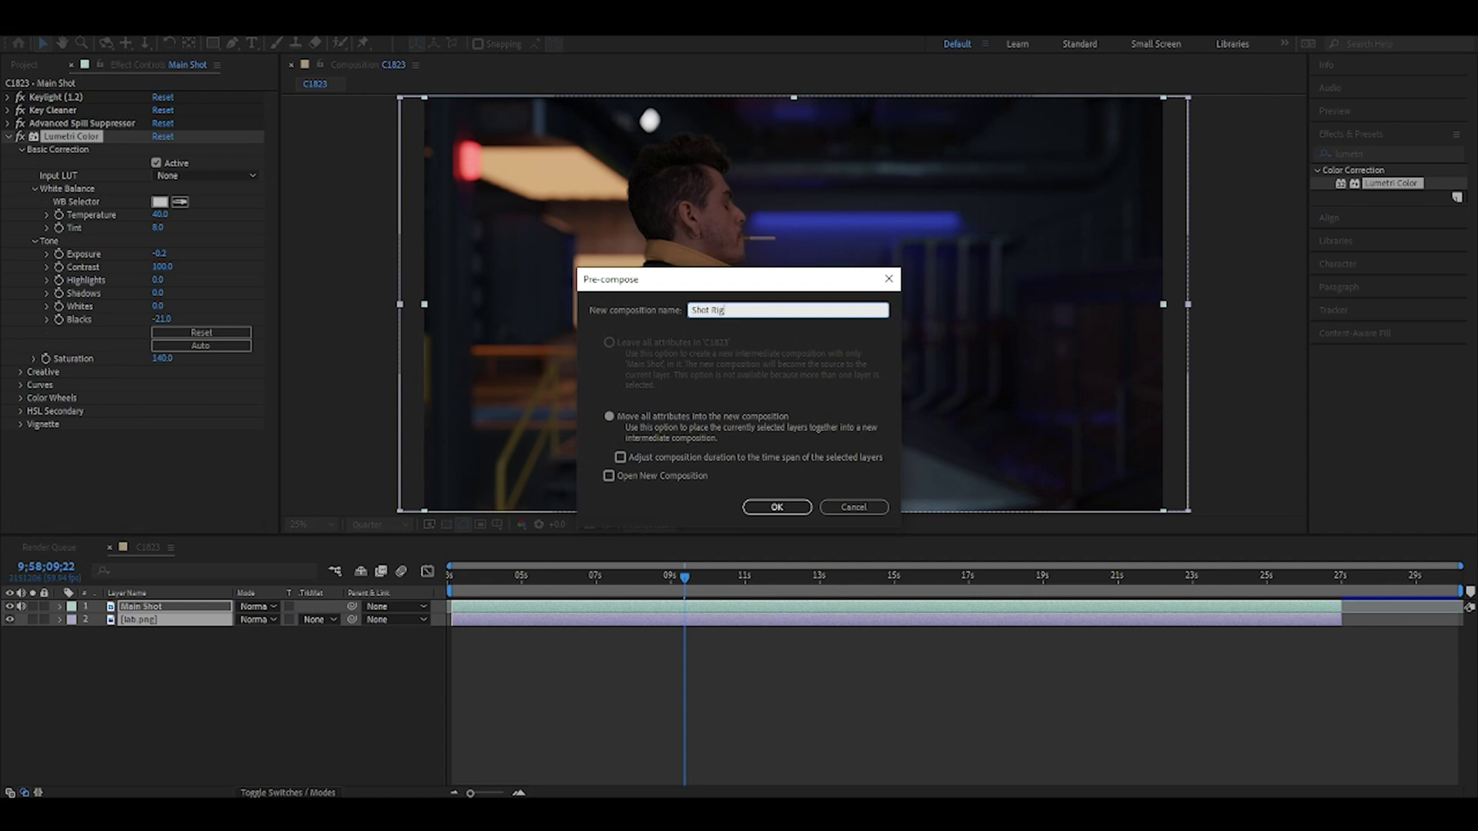
type("ht")
key("Return")
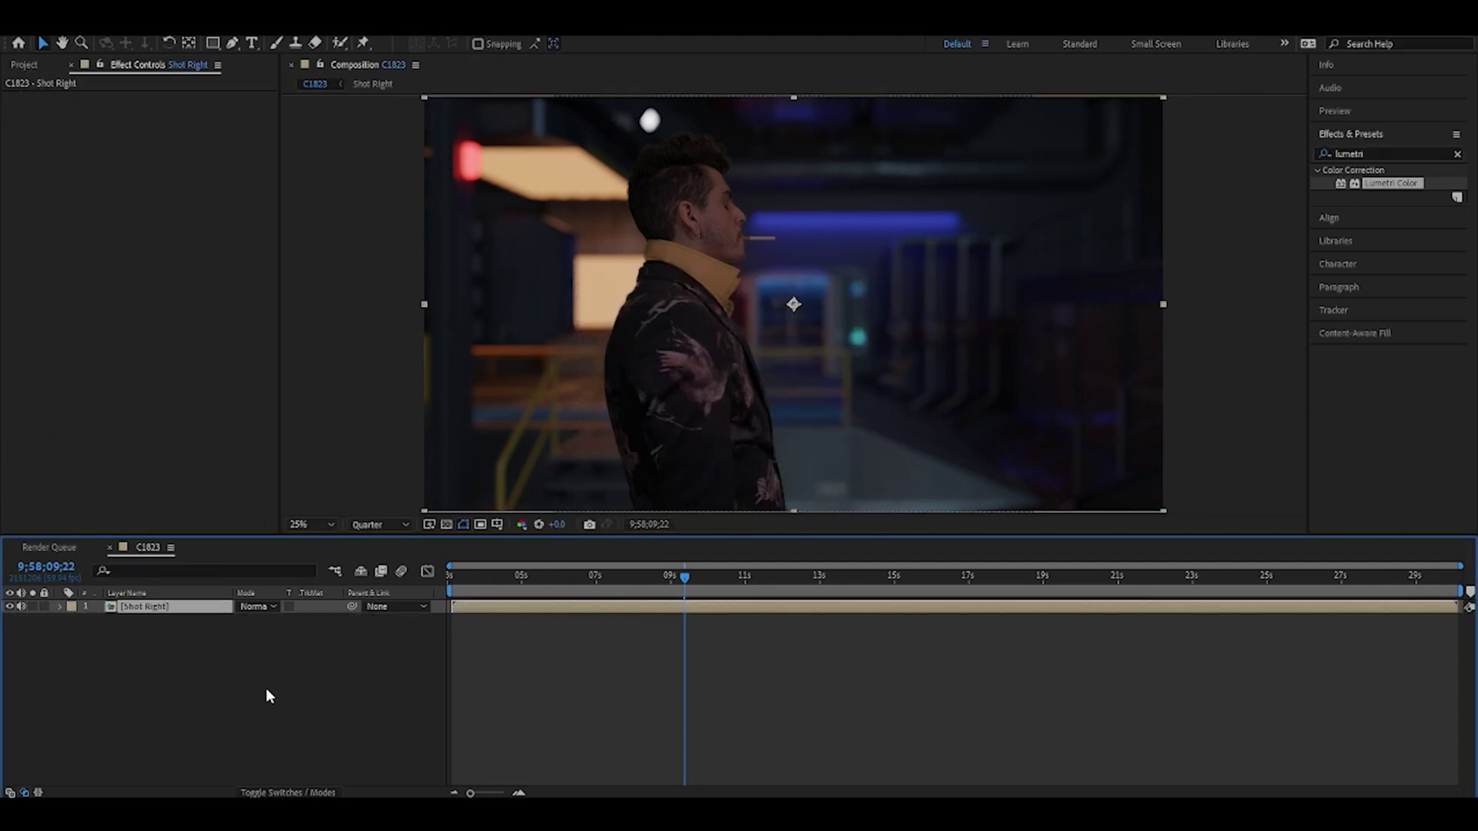
double_click(186, 612)
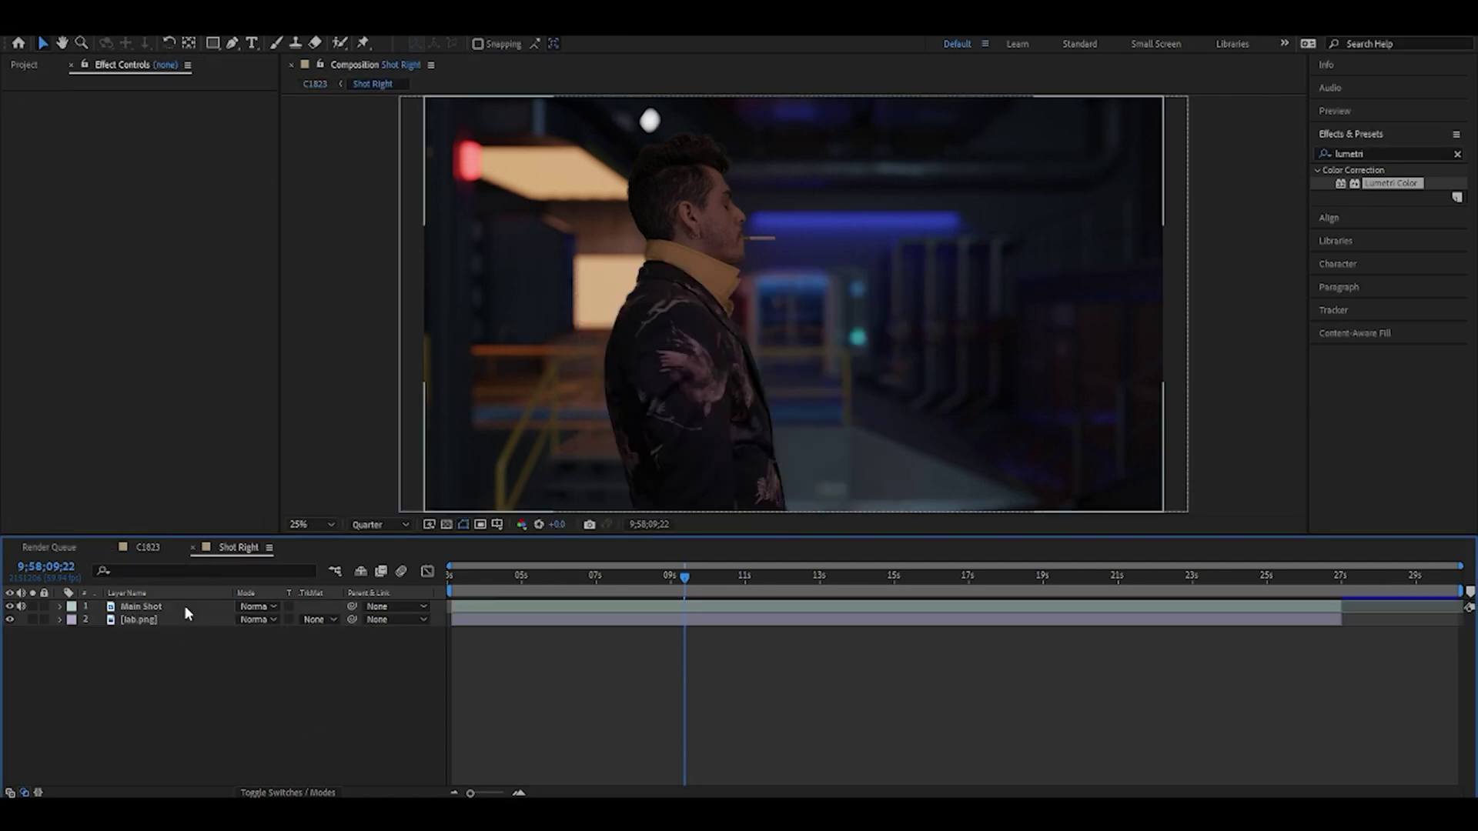
Copy the Main Shot layer from the Shot Right composition into C1823 above the Shot Right layer
left_click(187, 608)
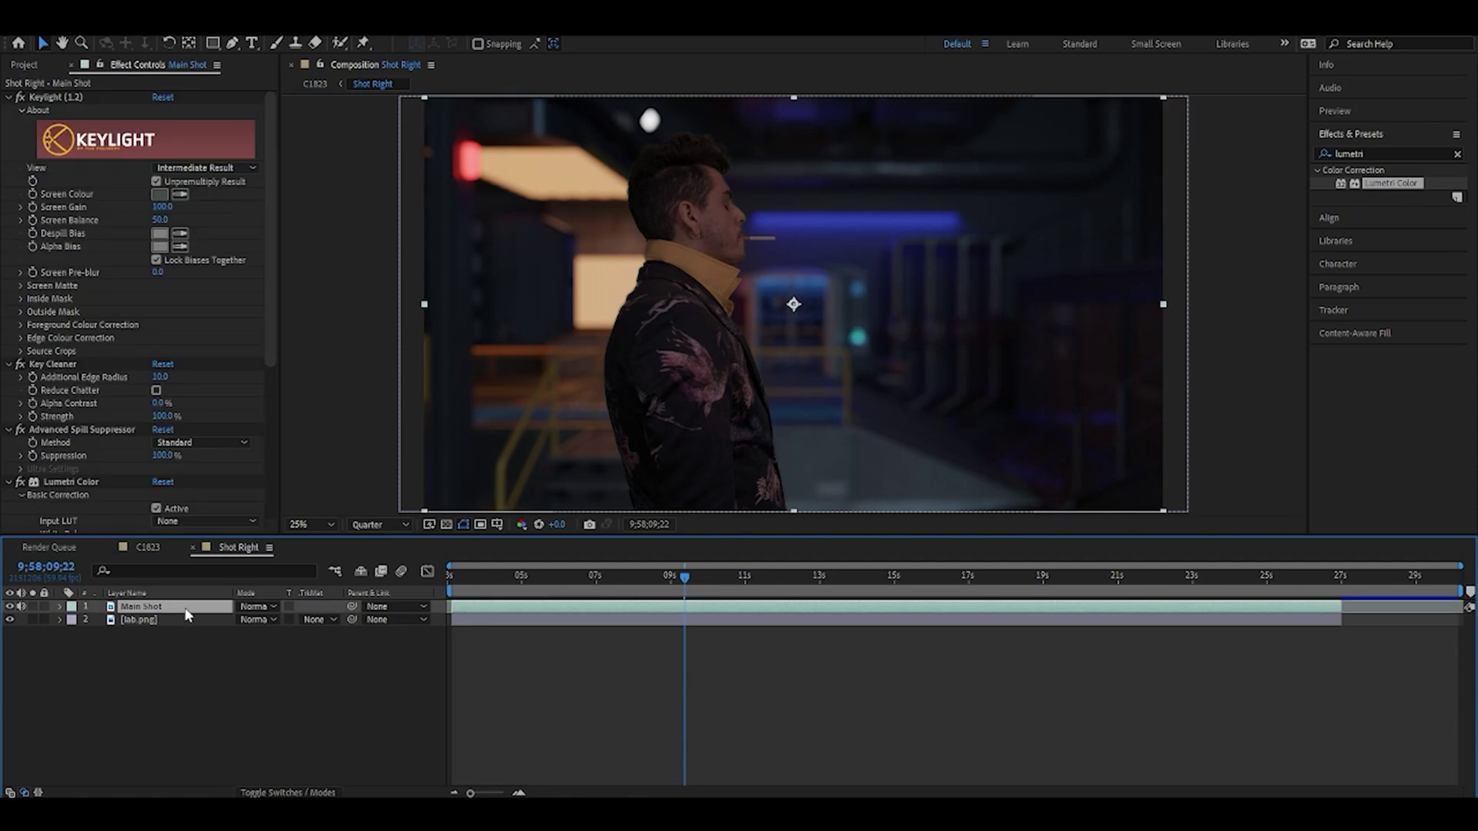
left_click(146, 547)
key("ctrl+v")
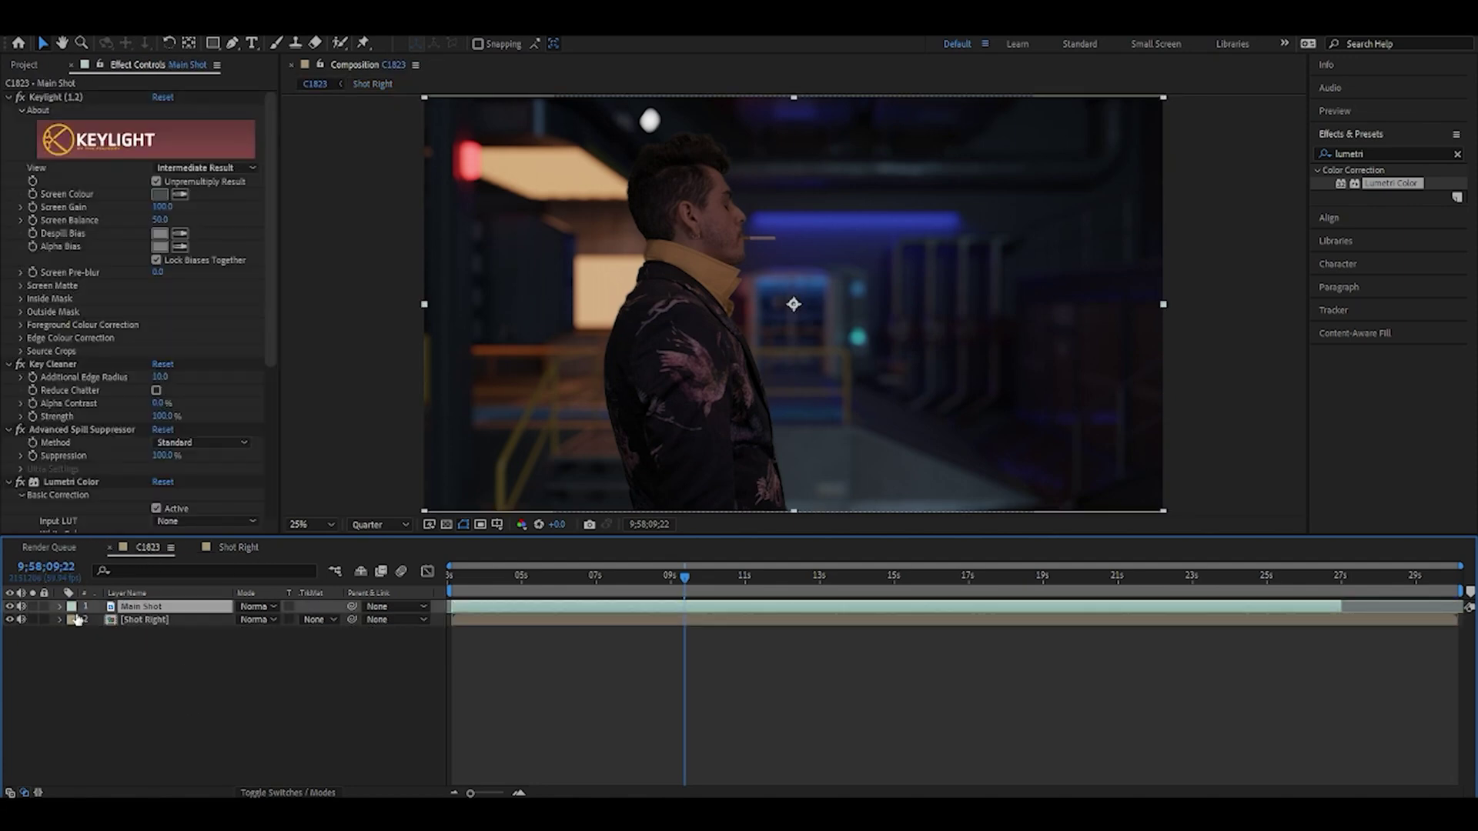
Add rooftop_4K.mov from the BACKGROUNDS folder and place it directly beneath the Main Shot layer
left_click(455, 815)
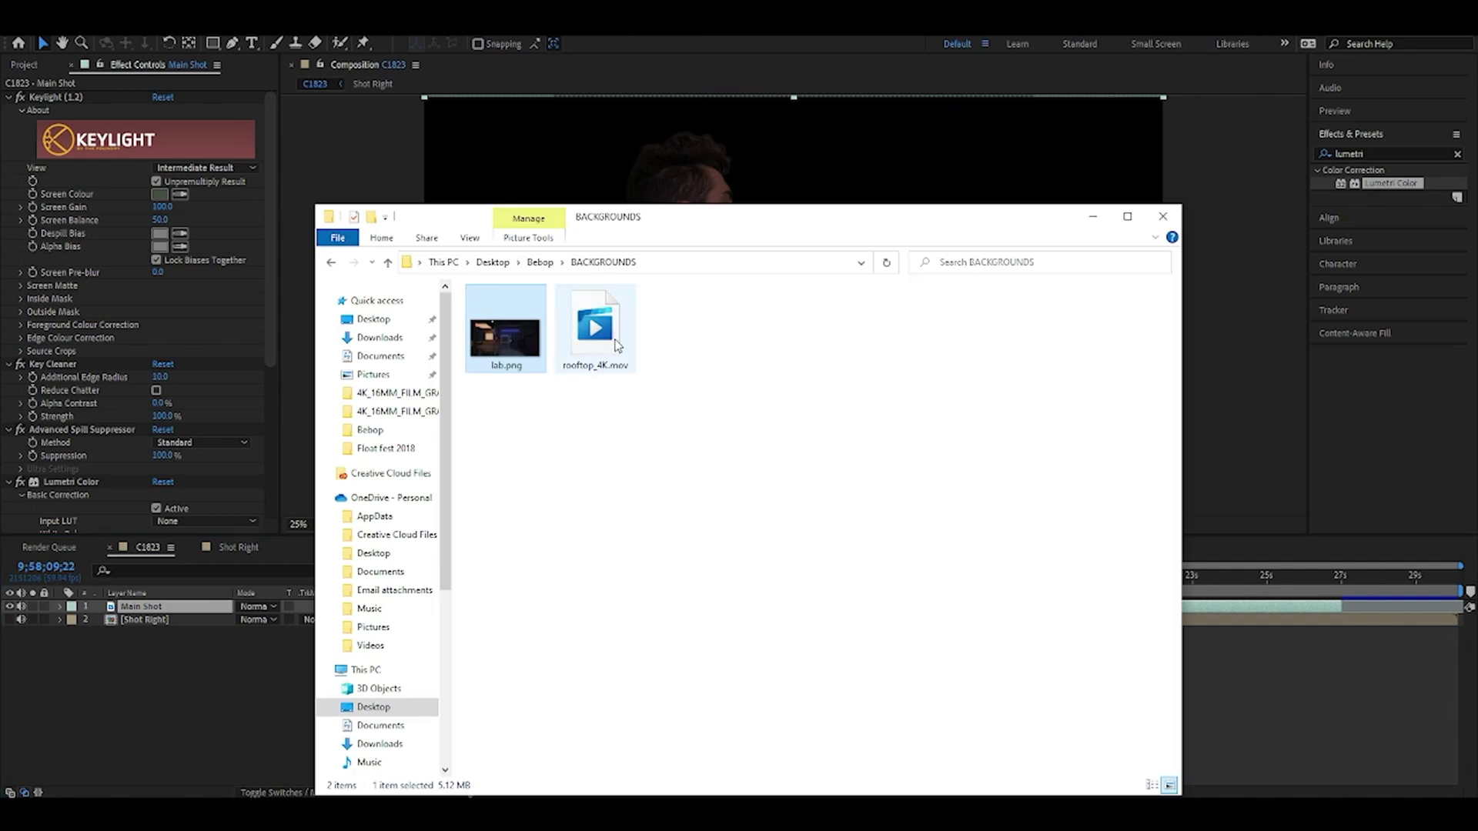
left_click_drag(605, 339, 191, 687)
left_click_drag(185, 607, 182, 625)
Match Main Shot to the rooftop in Lumetri Color with a cooler Temperature, Tint 61 and a lower Exposure
left_click(141, 607)
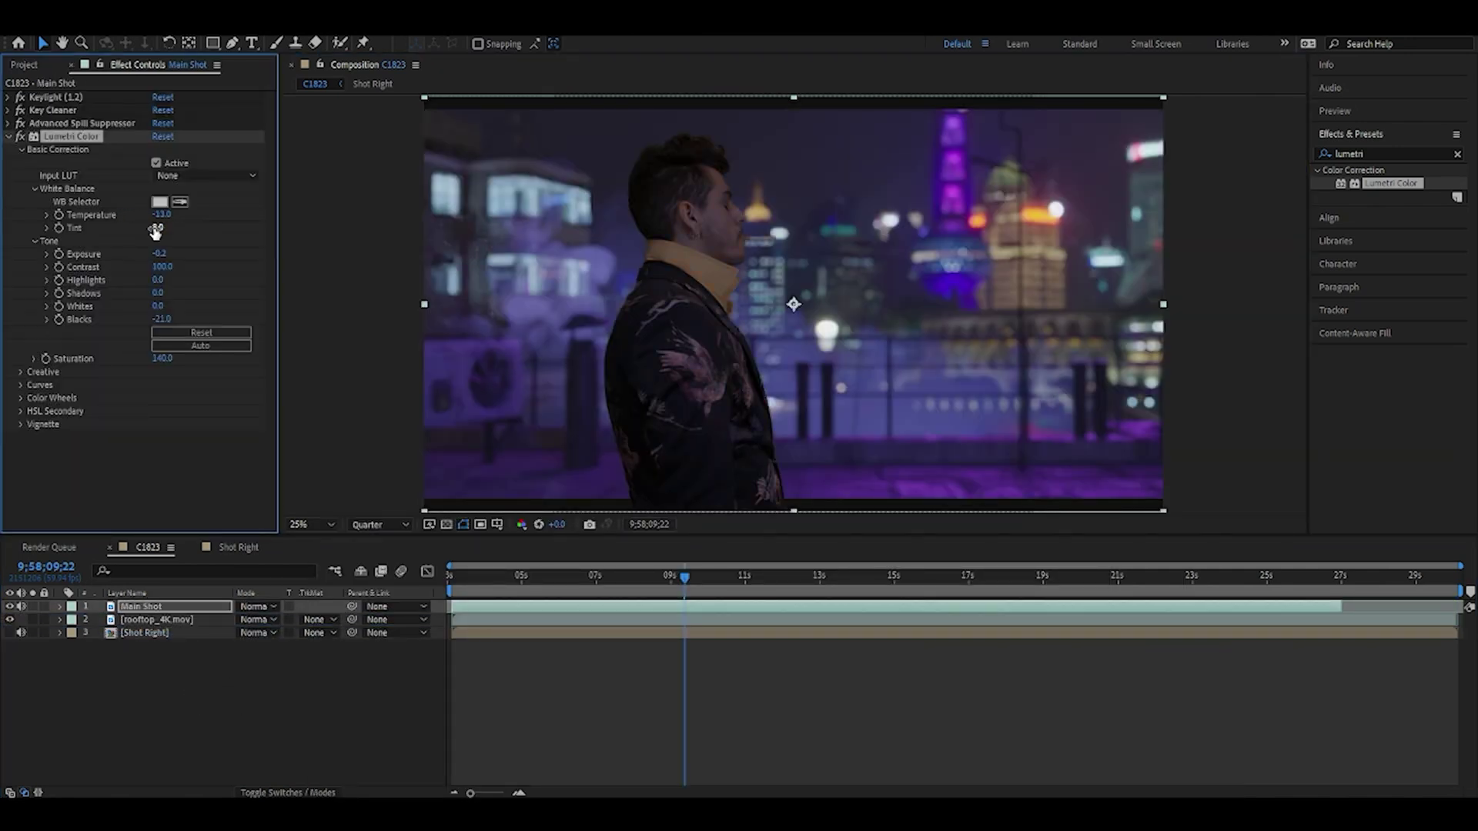
left_click_drag(201, 235, 162, 258)
left_click(157, 281)
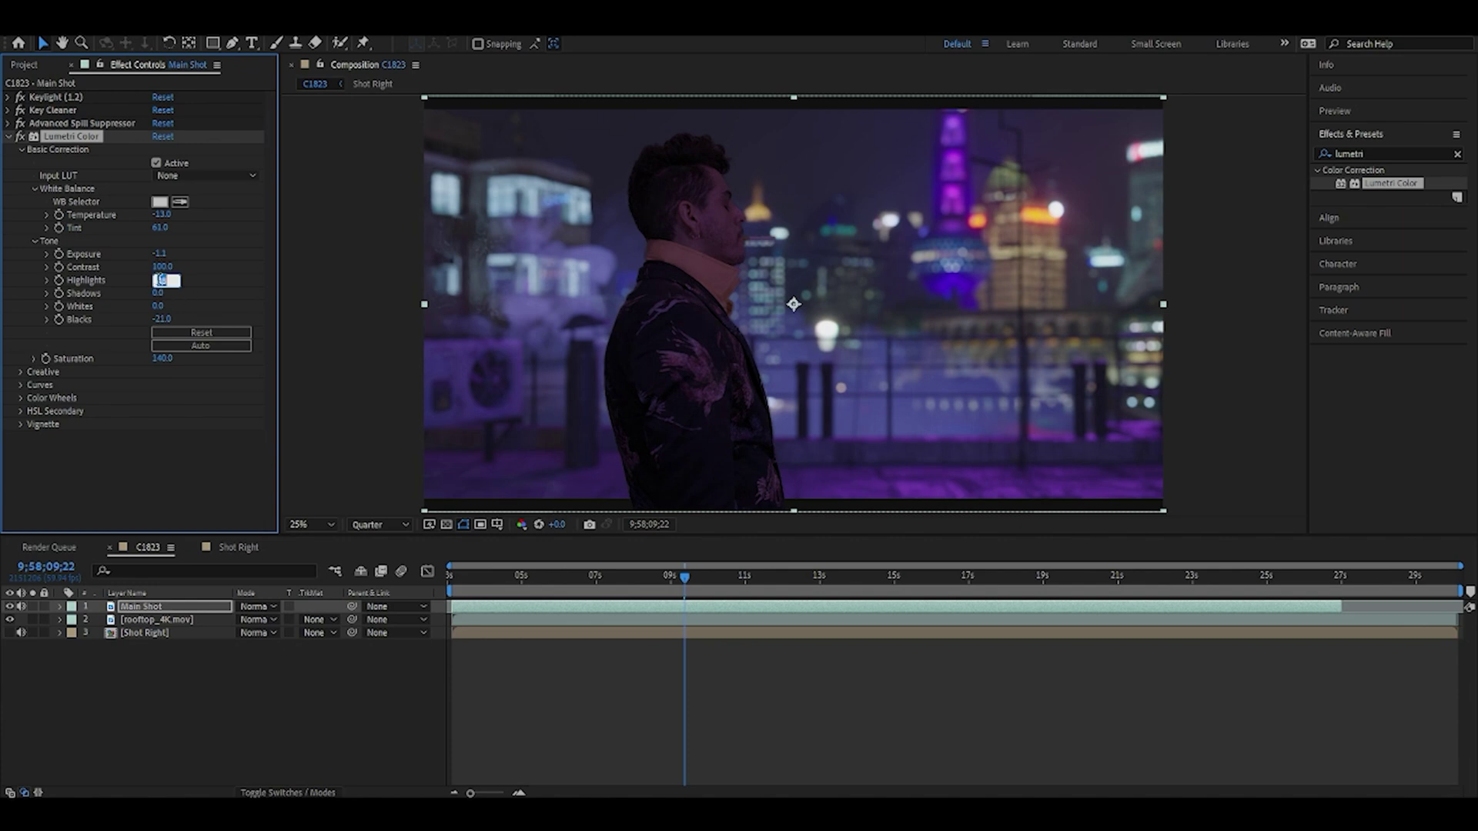
left_click_drag(646, 583, 989, 615)
left_click(672, 576)
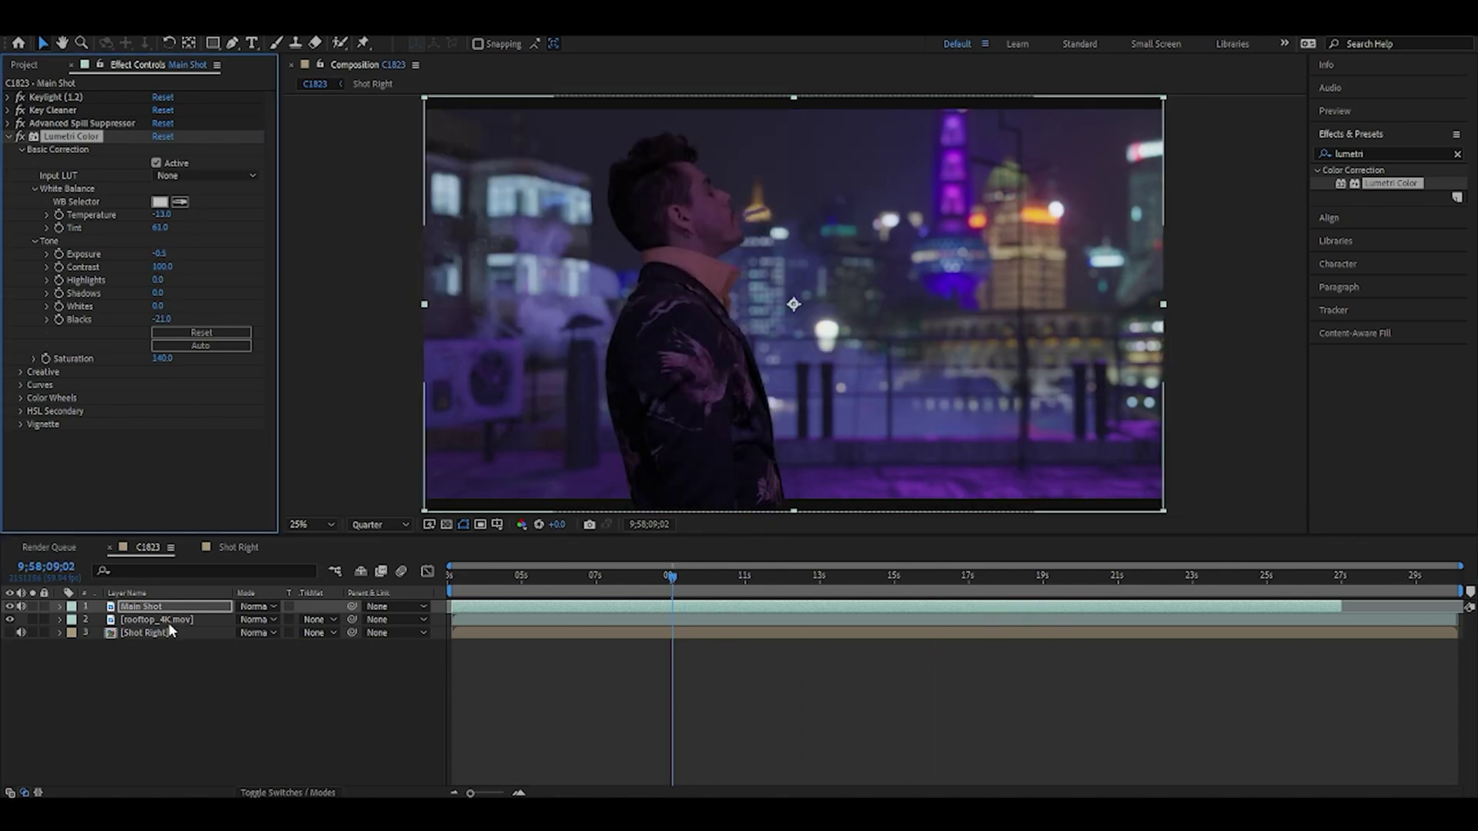
Pre-compose the Main Shot and rooftop_4K.mov layers as "Shot Left", moving all attributes into the new composition
left_click(150, 608)
left_click(154, 619, "shift")
right_click(154, 619)
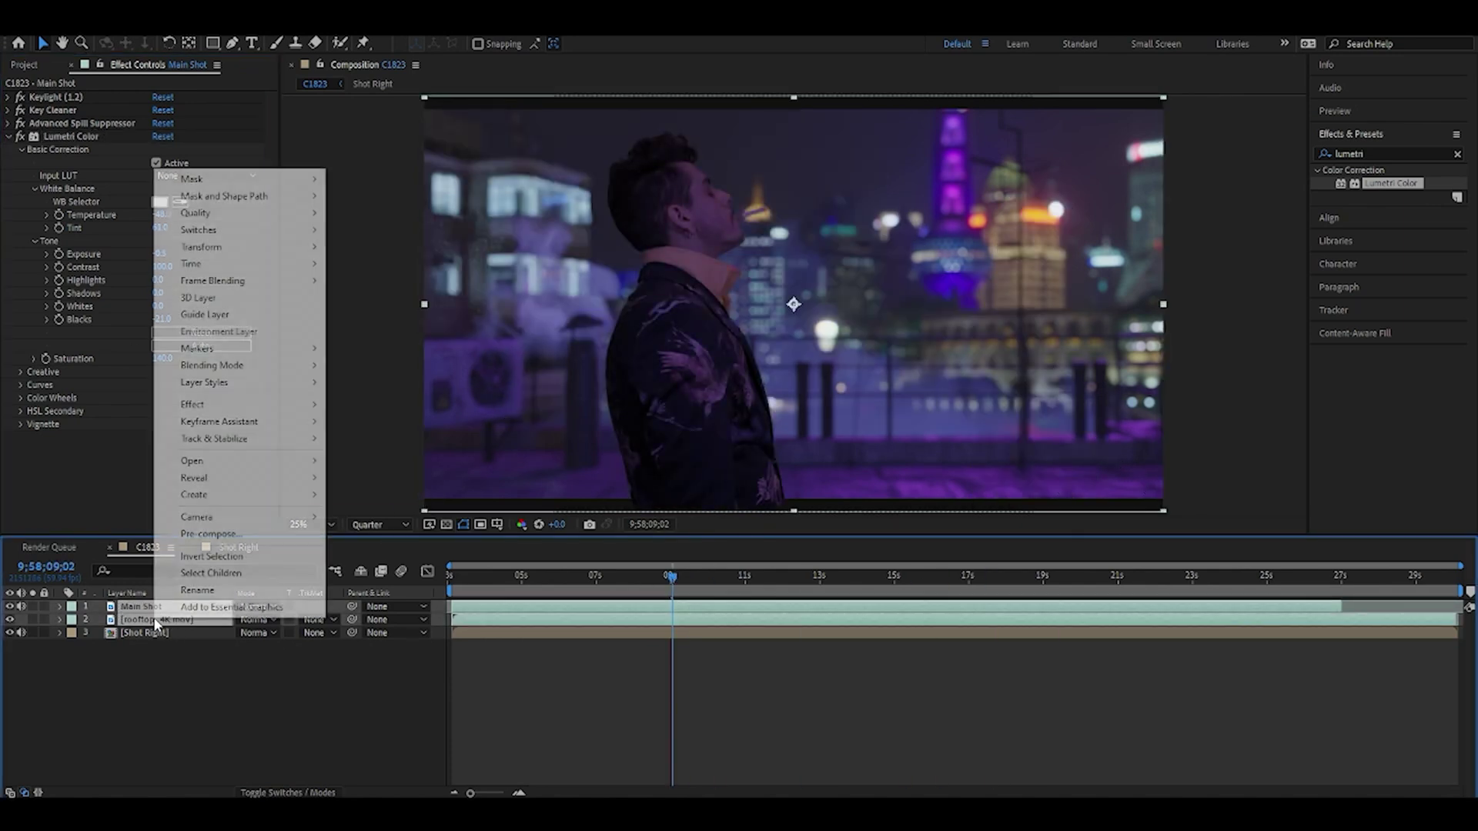
left_click(204, 538)
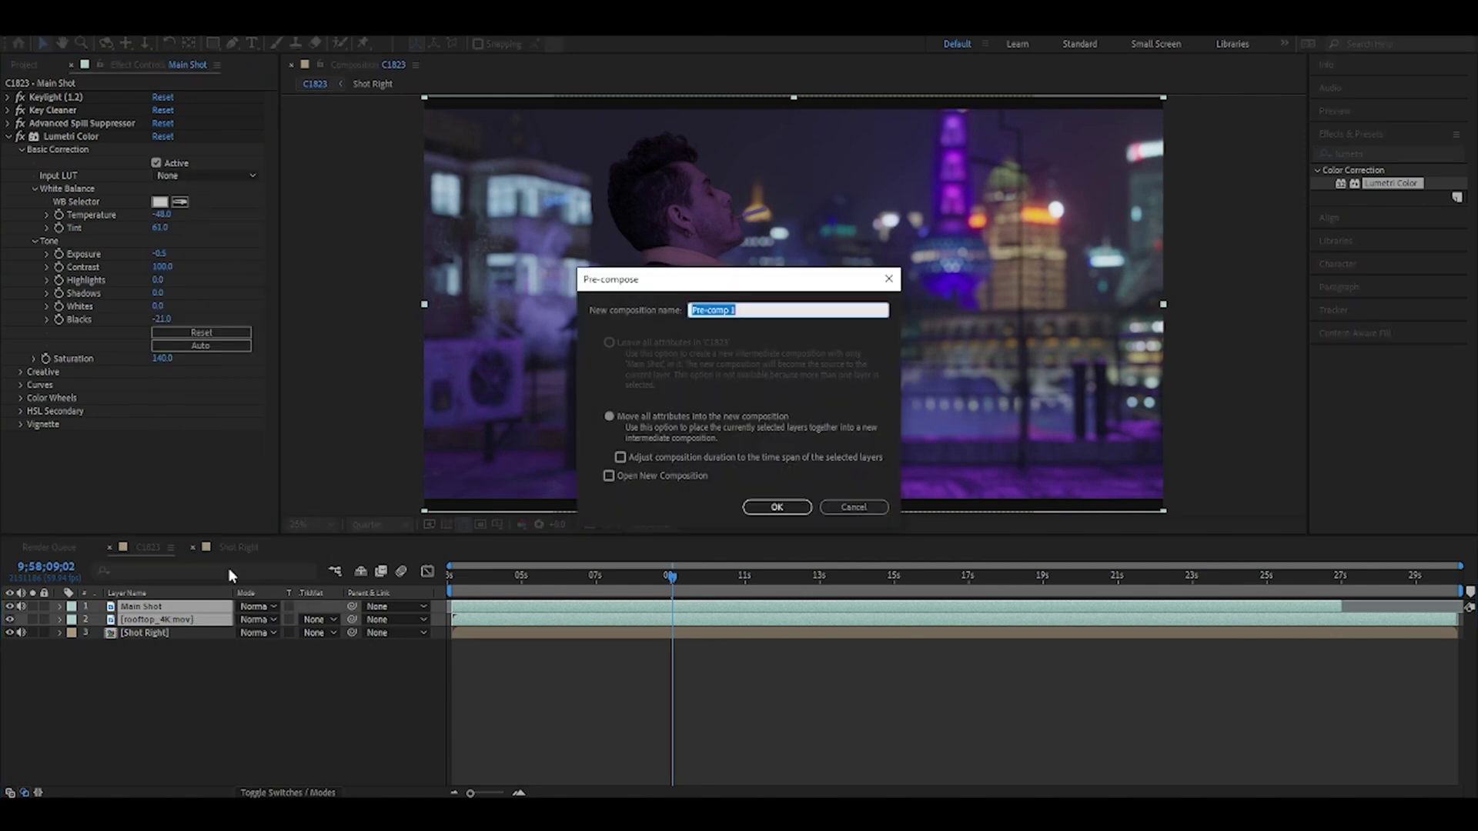
type("Shot Left")
key("Return")
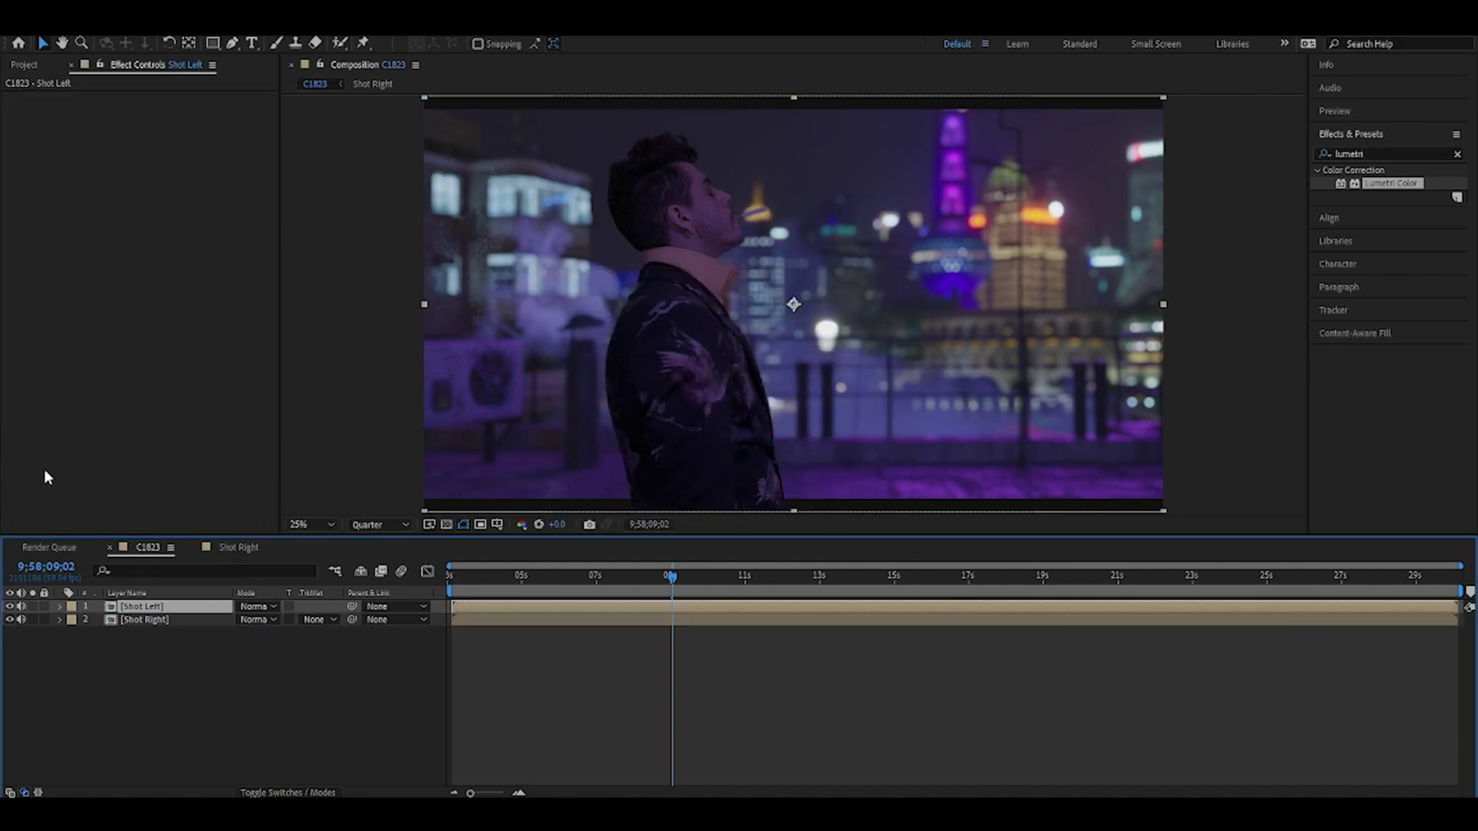
Rename the Shot Left layer "Shot right" and the Shot Right layer beneath it "Shot left"
right_click(169, 607)
left_click(231, 579)
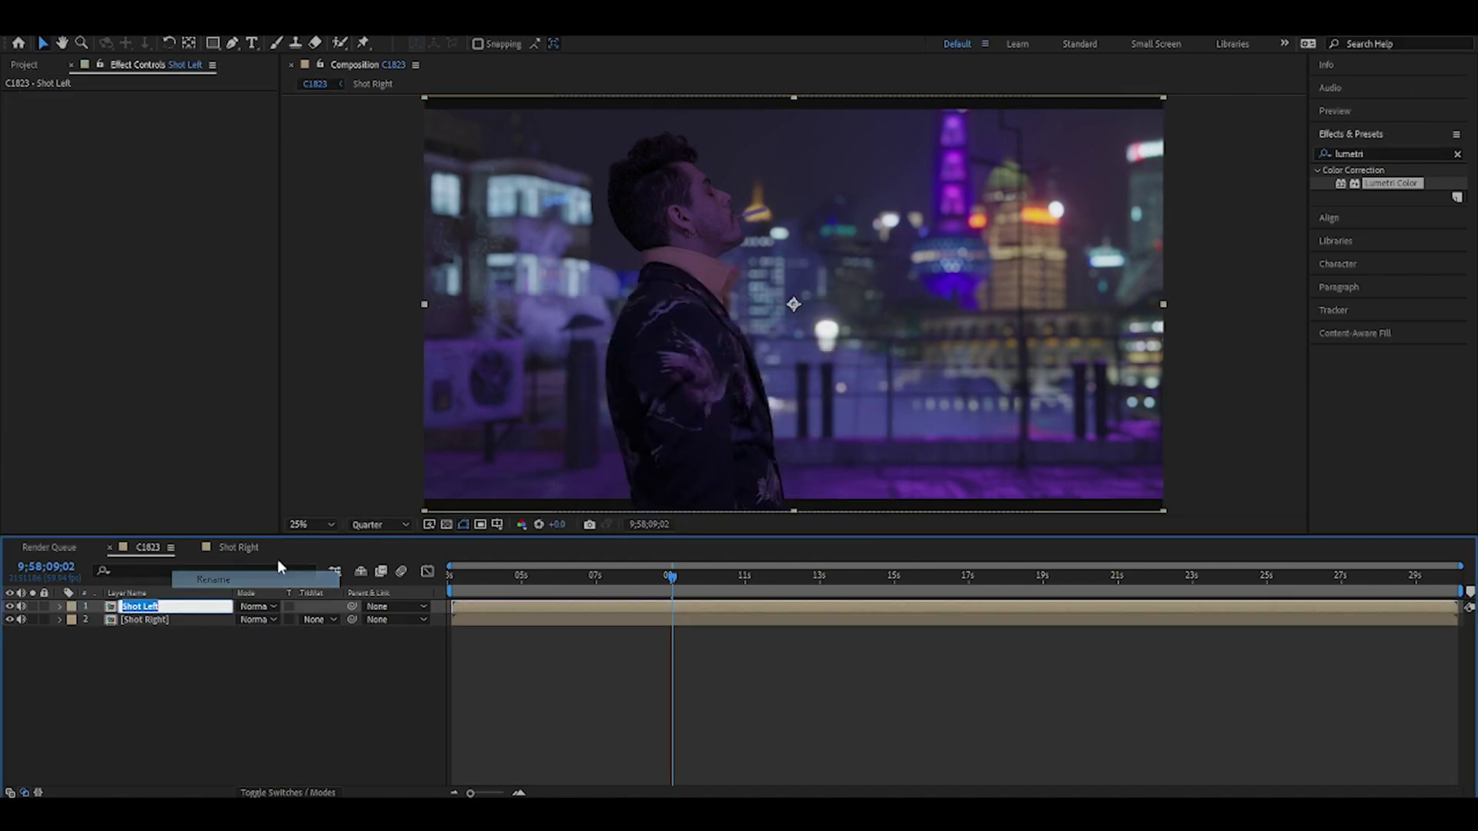
left_click(180, 606)
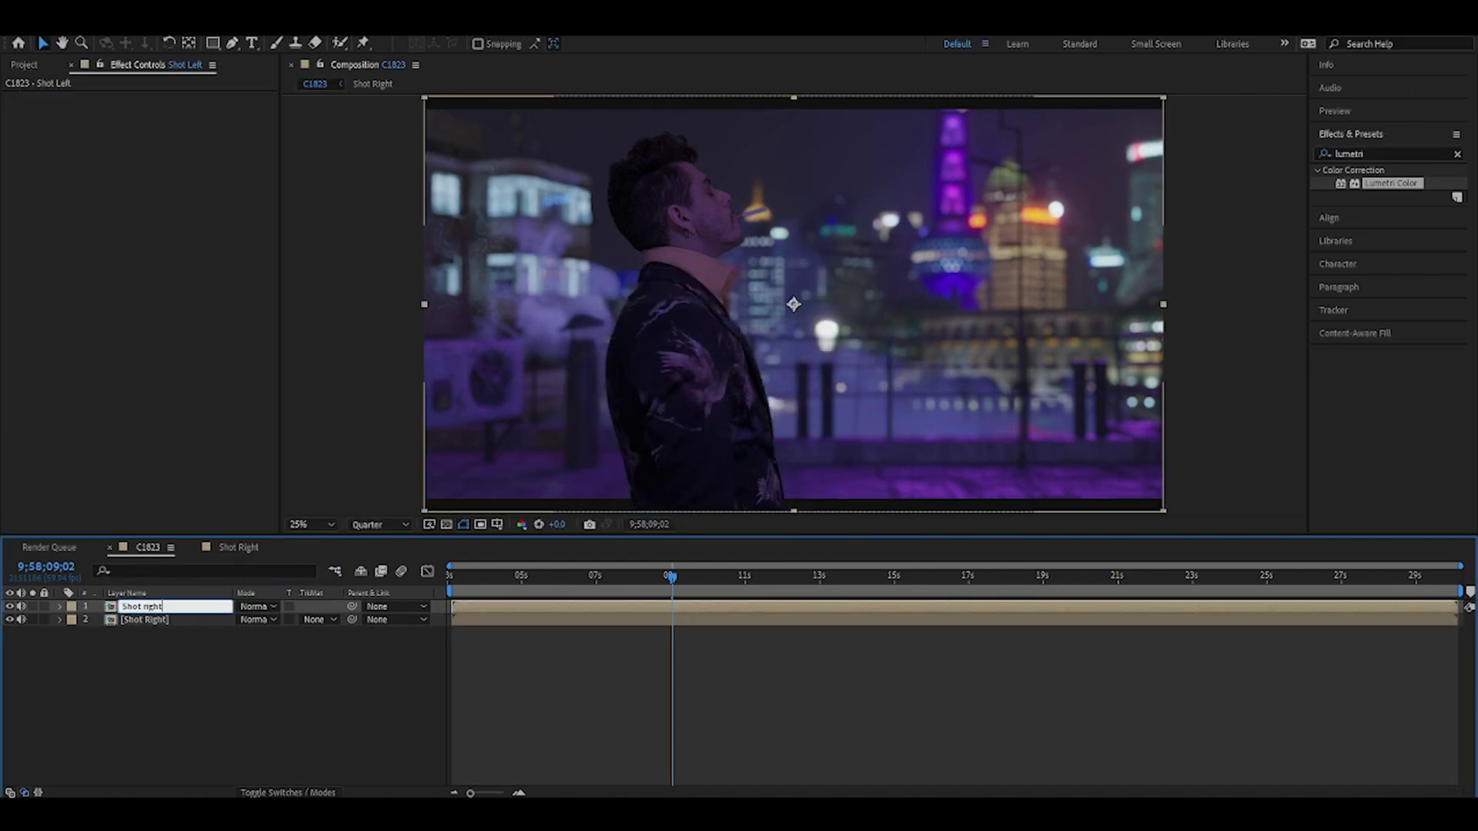
type("right")
key("Return")
right_click(171, 619)
left_click(231, 591)
left_click(188, 622)
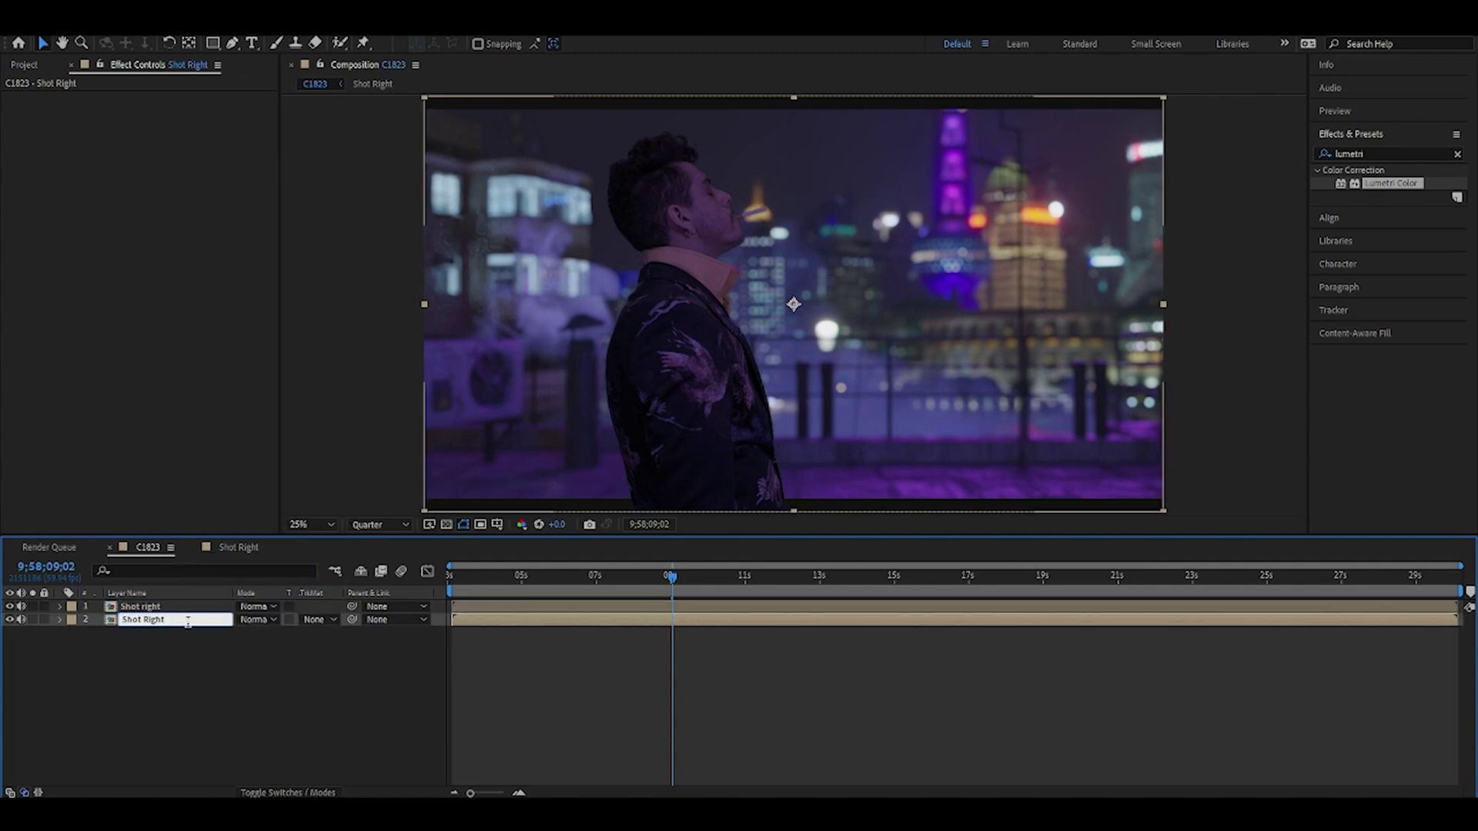
type("left")
key("Return")
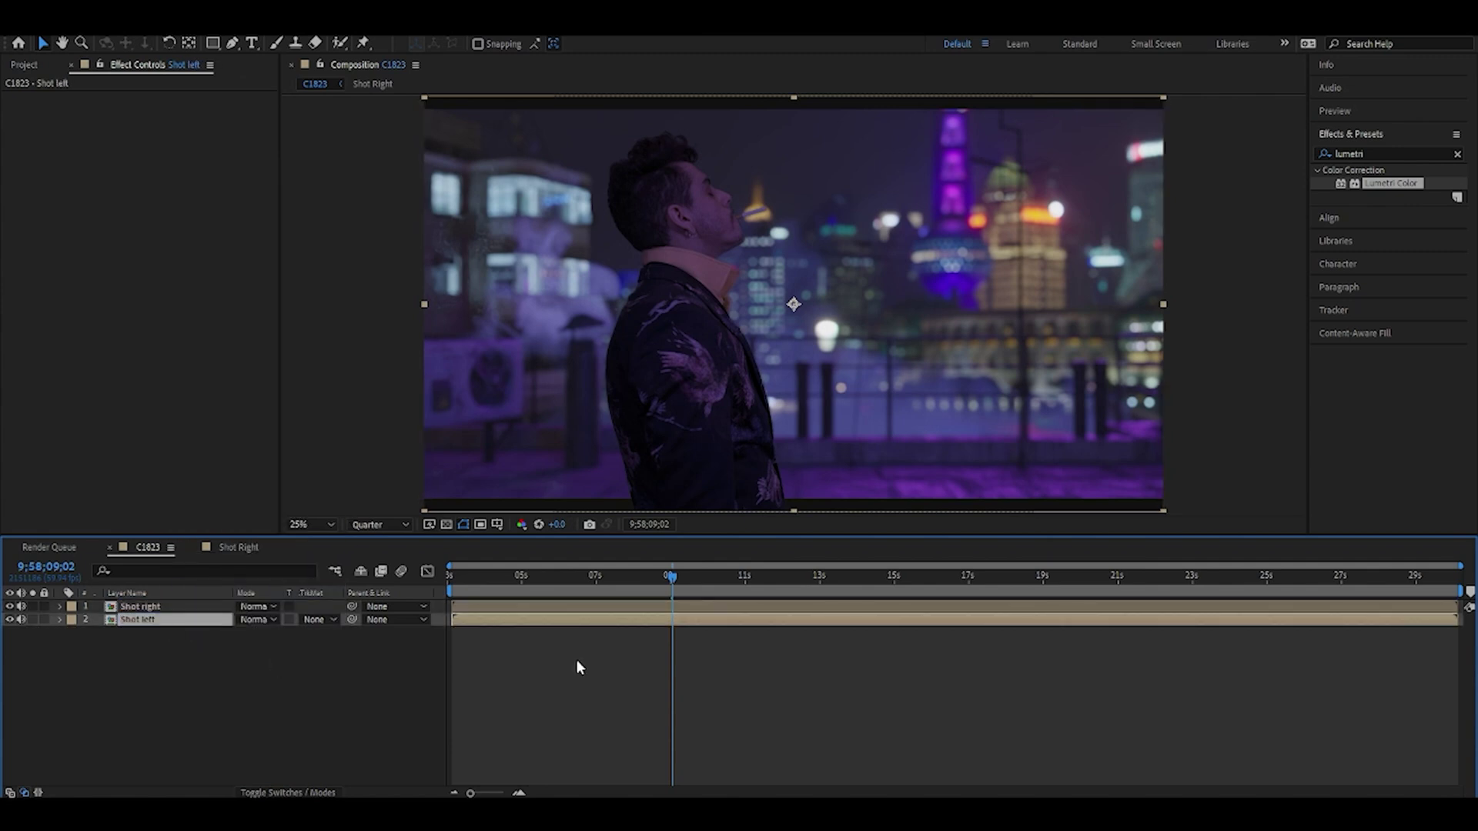
Draw a thin black vertical rectangle over the full frame height just in front of the actor's hands as a divider
left_click_drag(674, 583, 1097, 584)
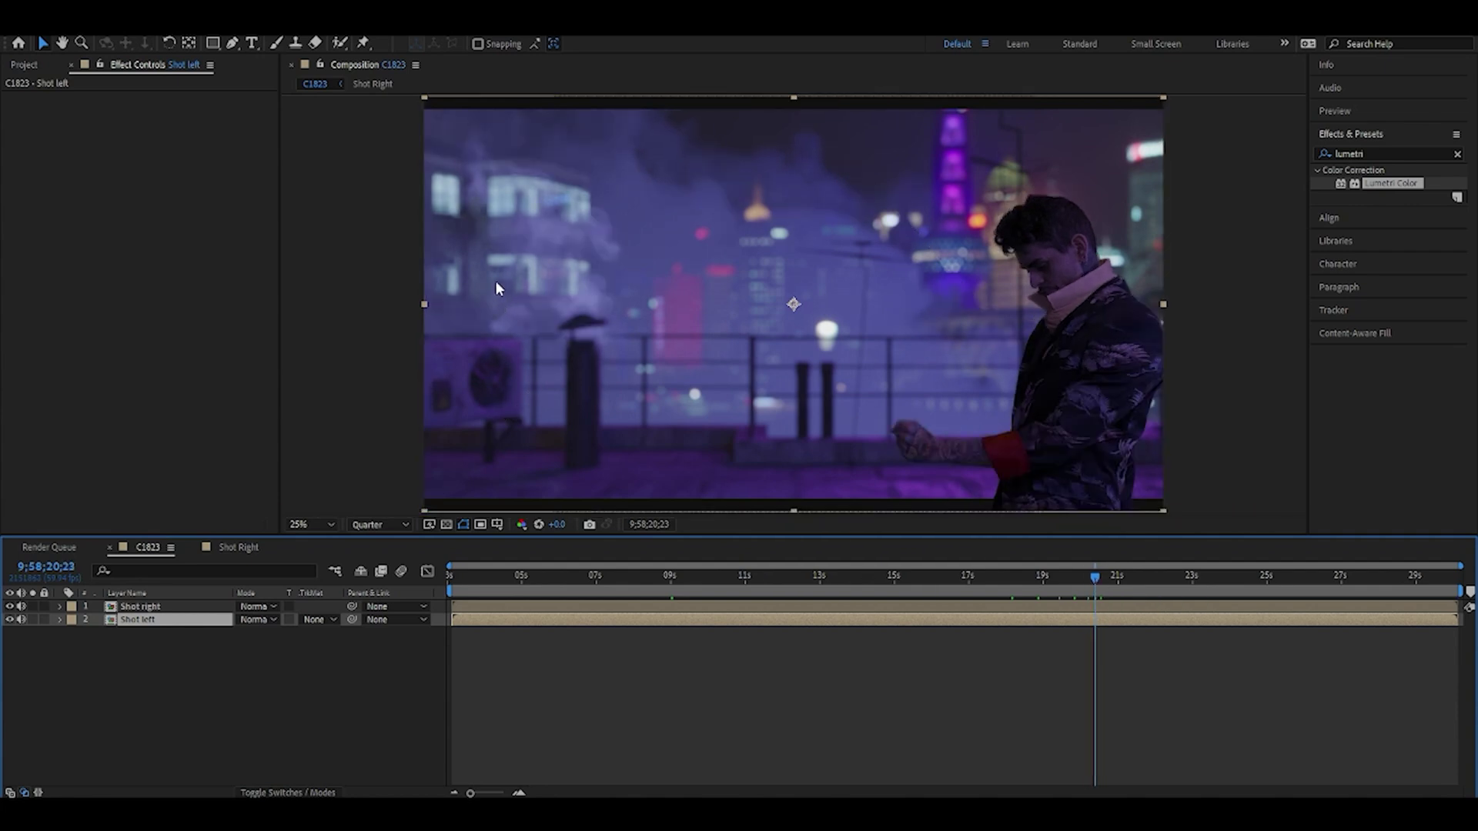
left_click(306, 726)
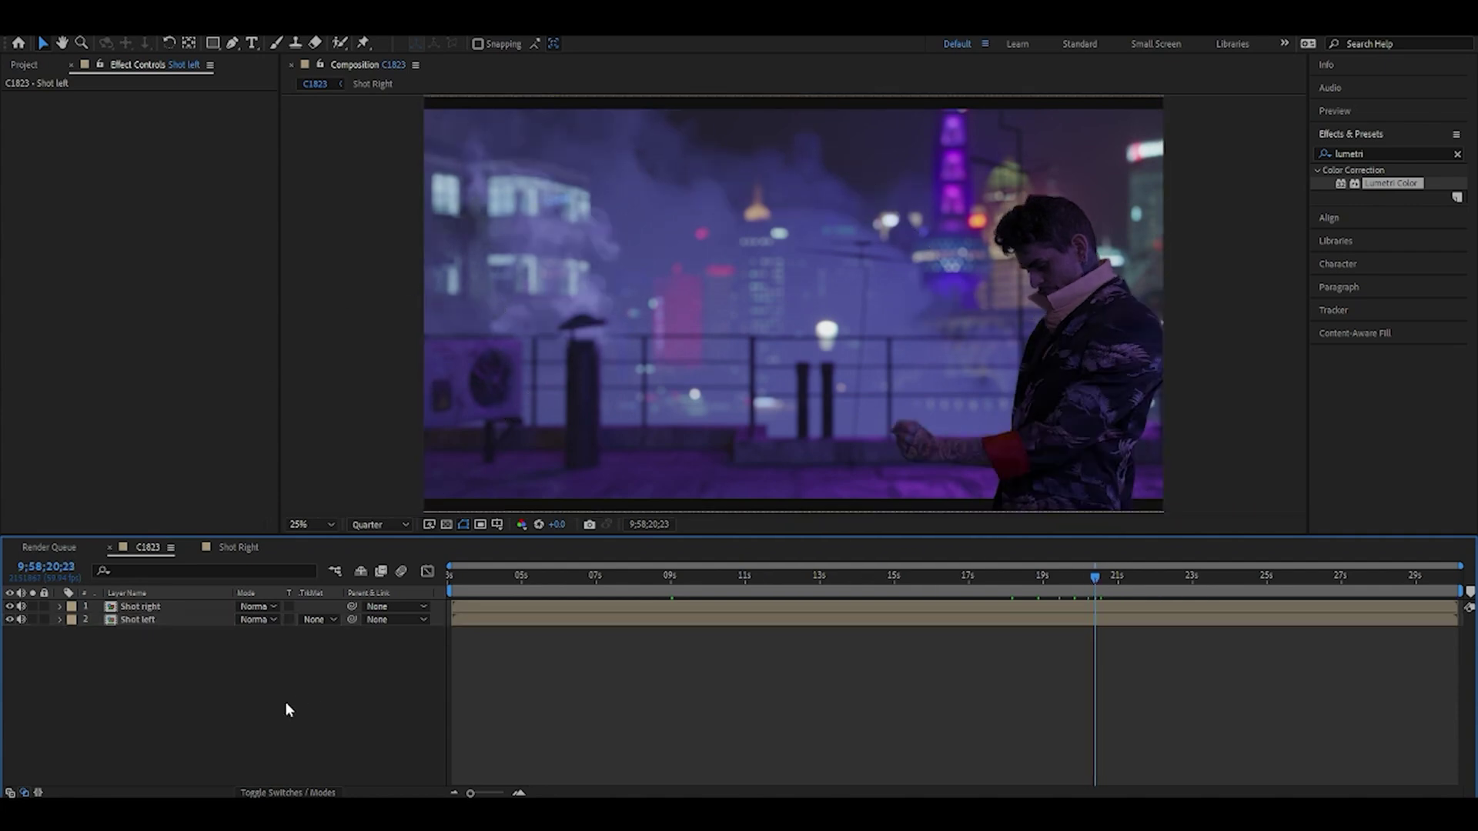
left_click(212, 43)
left_click(483, 44)
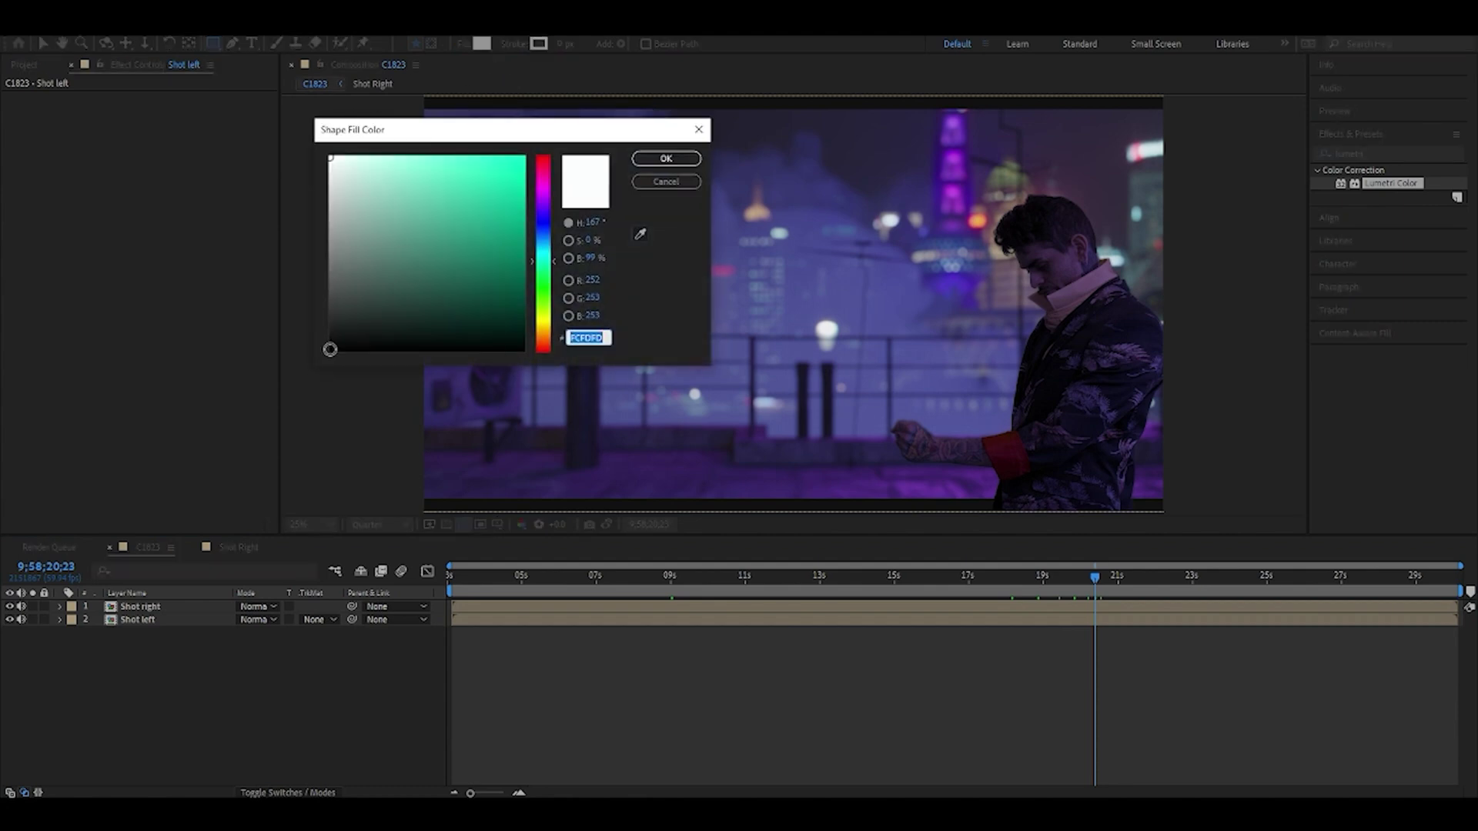
left_click(331, 352)
left_click(666, 158)
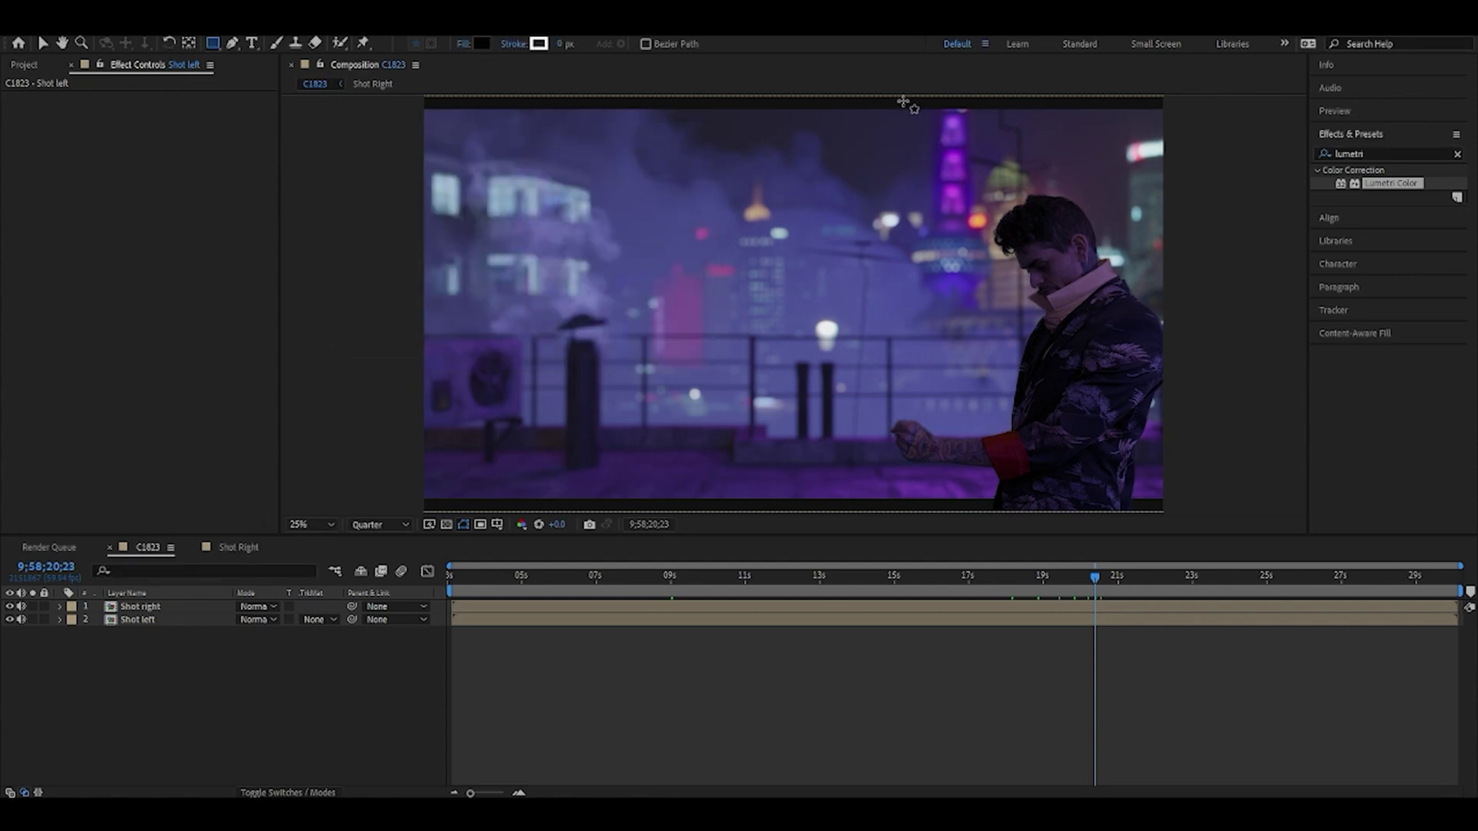
left_click_drag(905, 102, 917, 514)
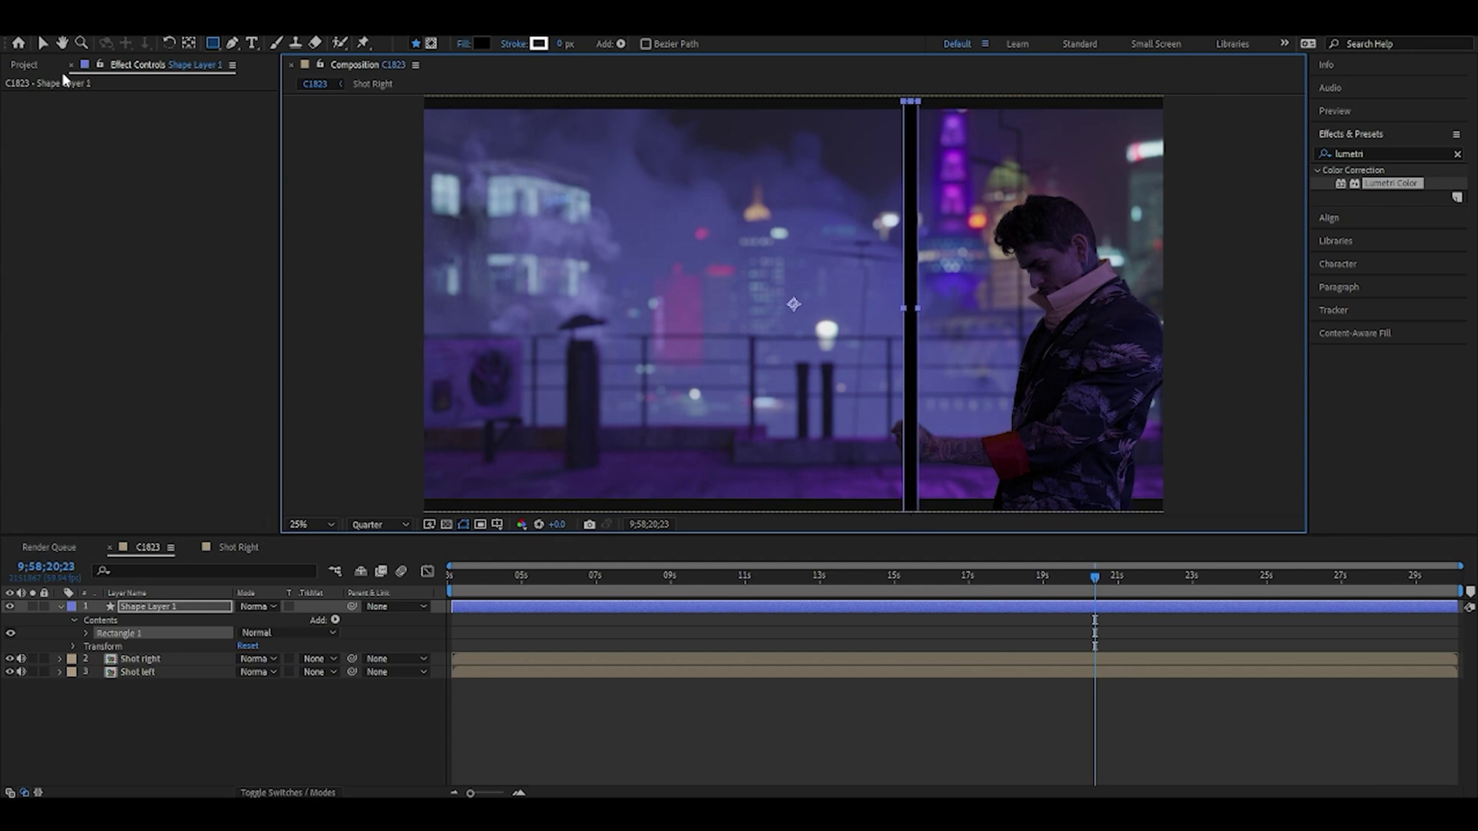
left_click(44, 43)
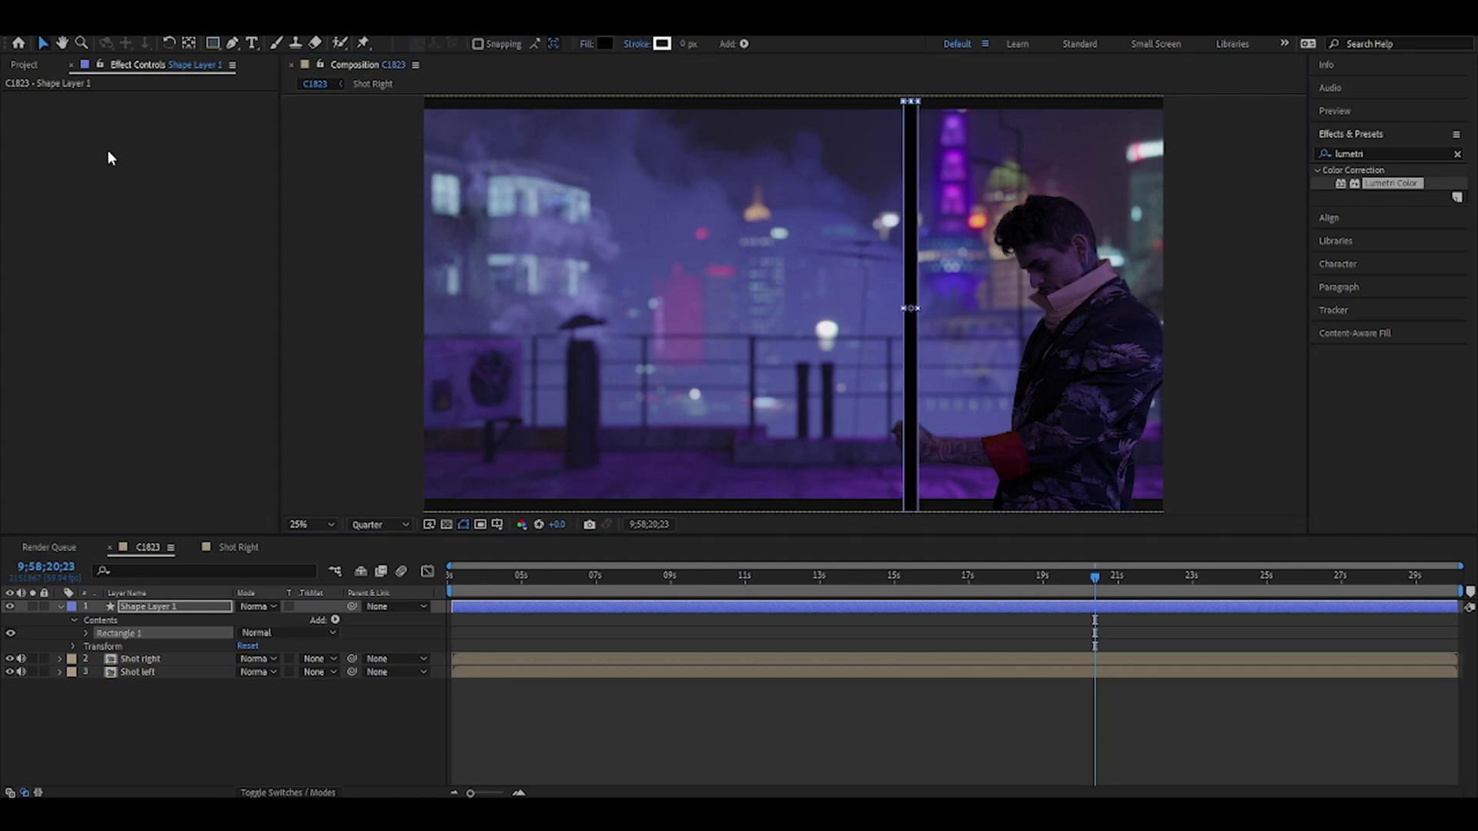
Draw a rectangular mask on the Shot left layer covering the whole frame
left_click(171, 672)
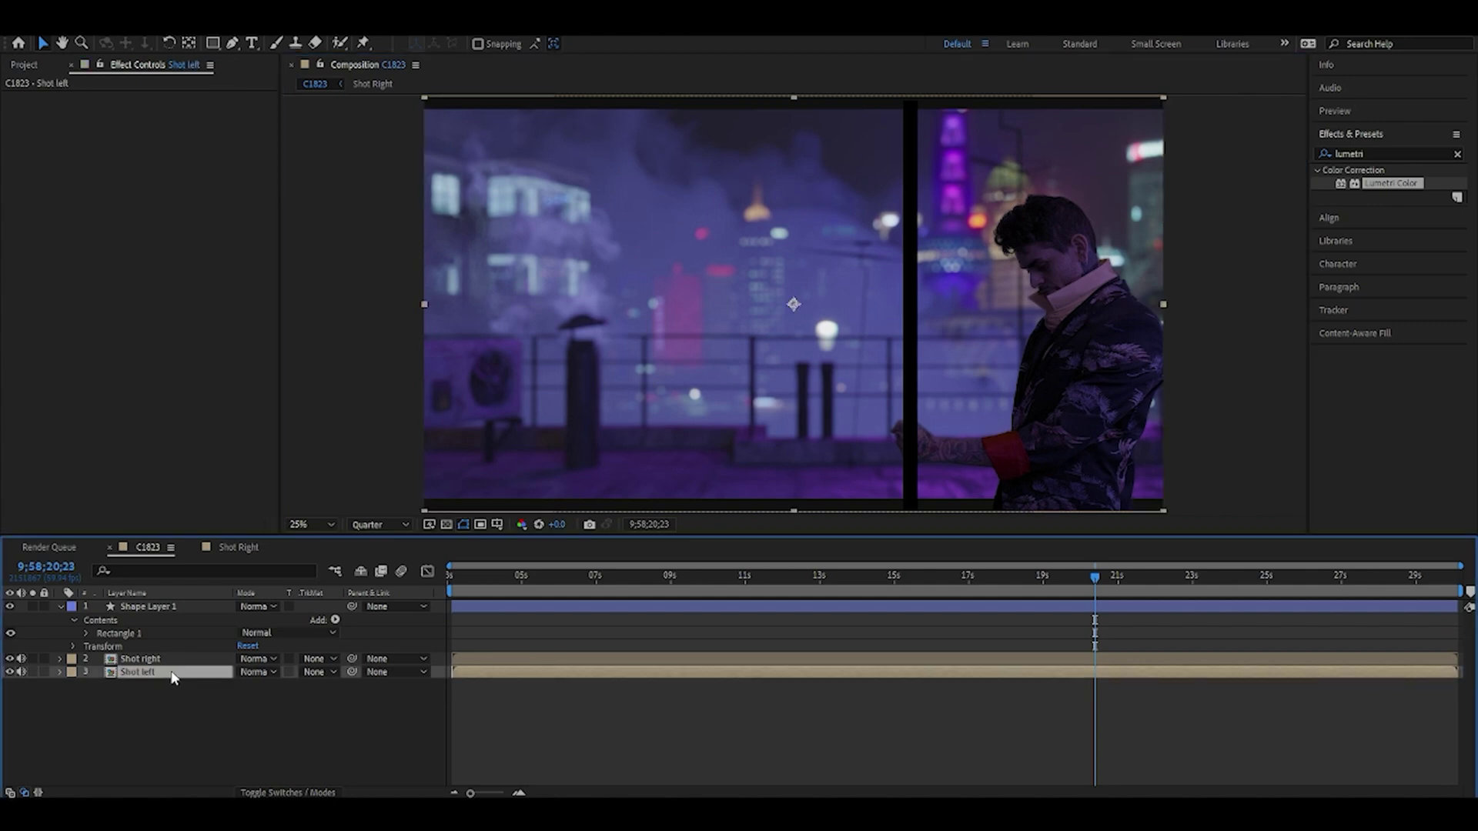
left_click(214, 43)
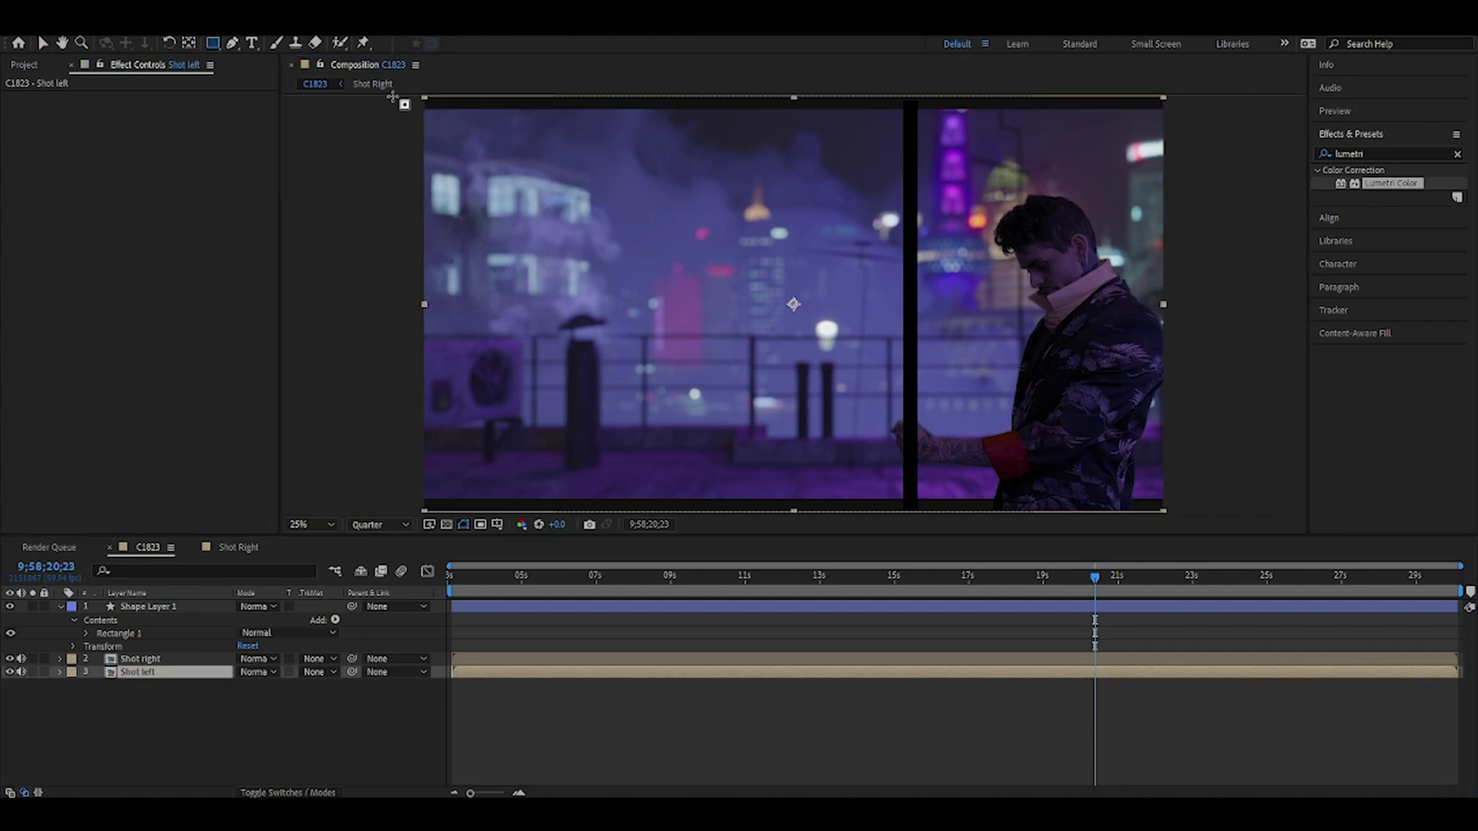
left_click_drag(392, 95, 1169, 512)
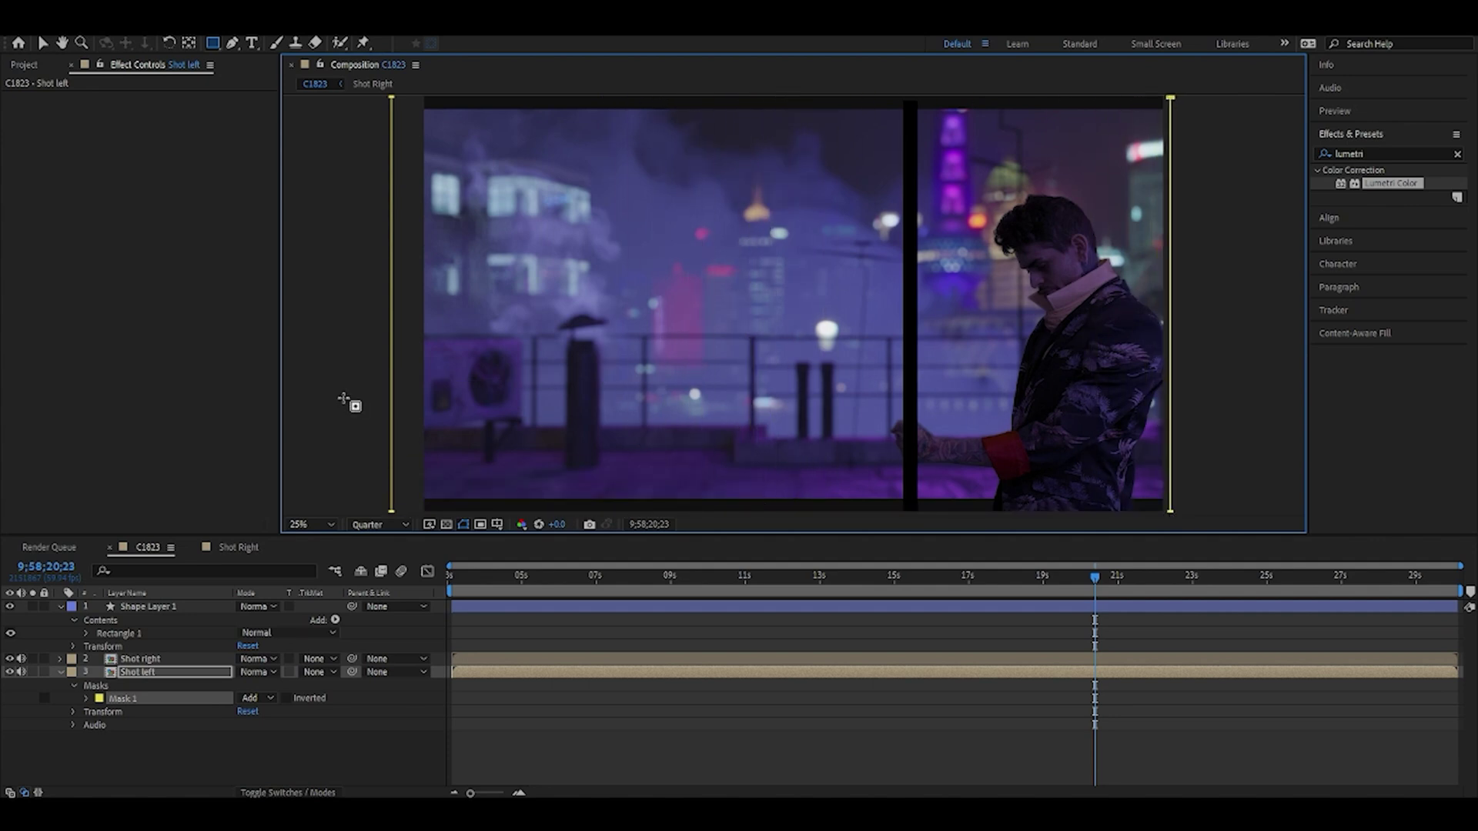
Mask the Shot right layer with a rectangle so only the area to the right of the black divider is kept
left_click(152, 660)
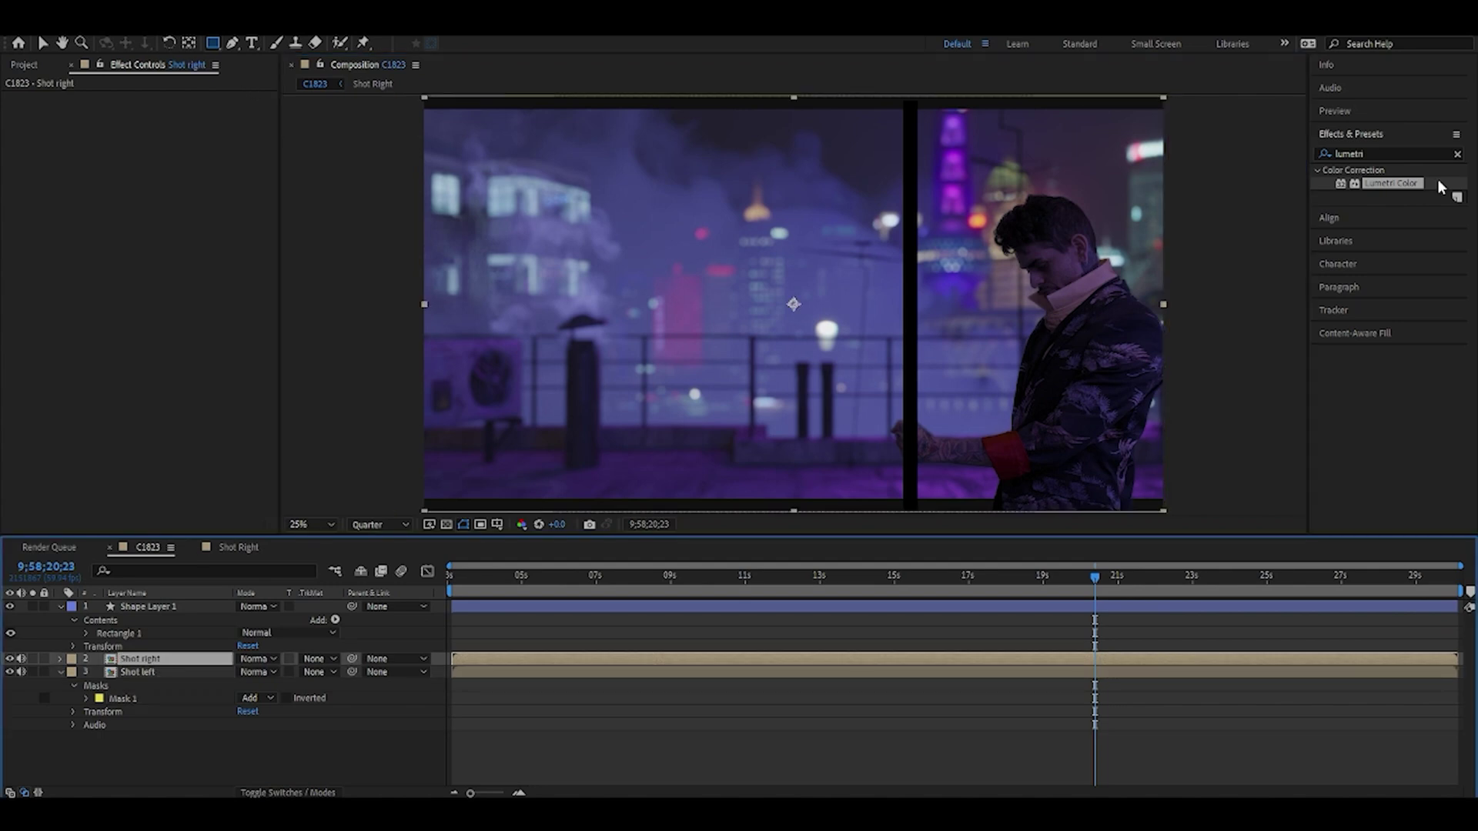
left_click_drag(1226, 98, 912, 520)
key("v")
left_click(323, 167)
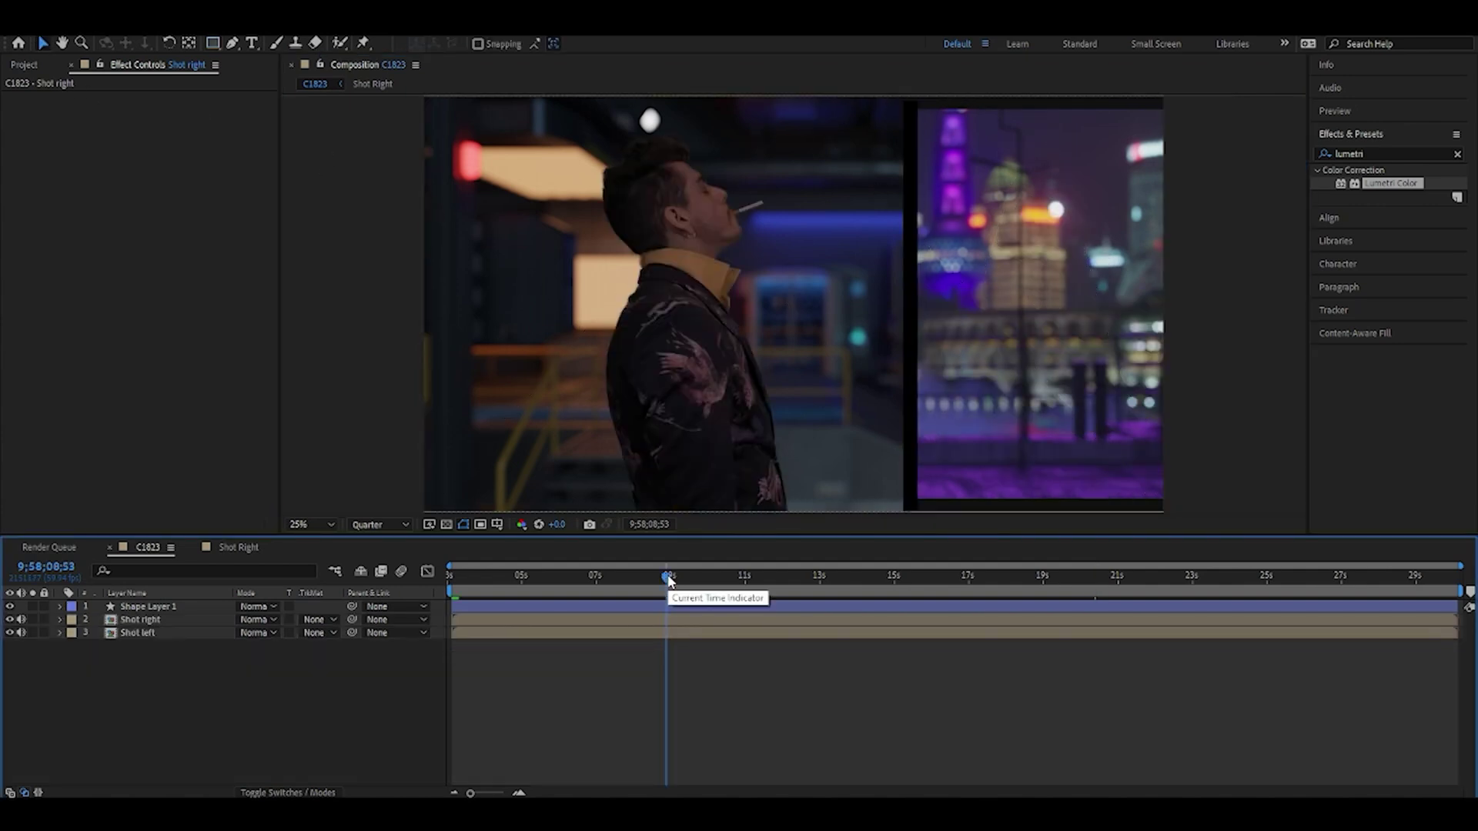
Copy Main Shot from the Shot Right composition to the top of C1823 and trim its end to 9;58;13;50
left_click(699, 579)
left_click_drag(699, 579, 967, 583)
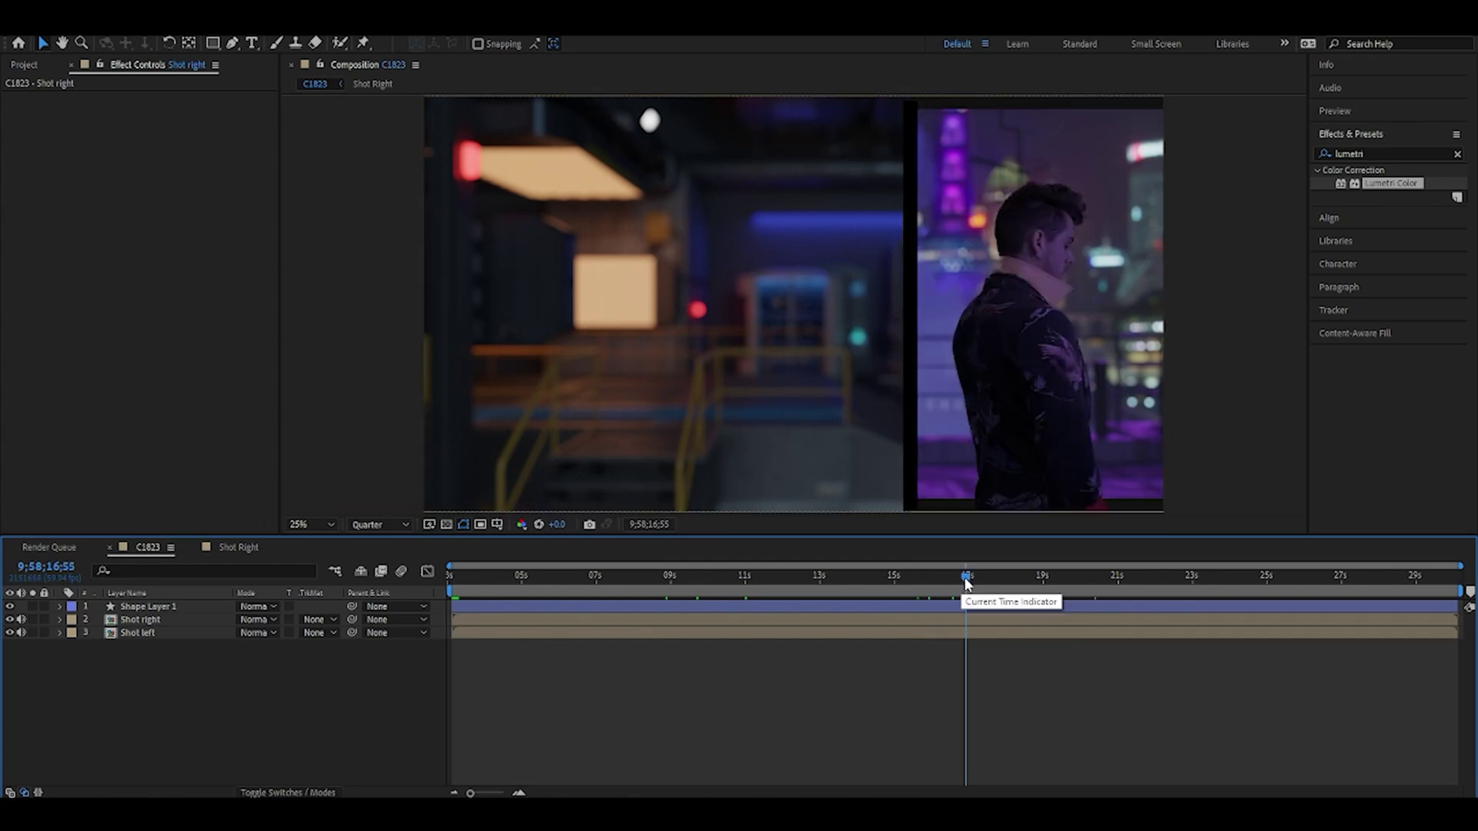
left_click_drag(968, 583, 805, 585)
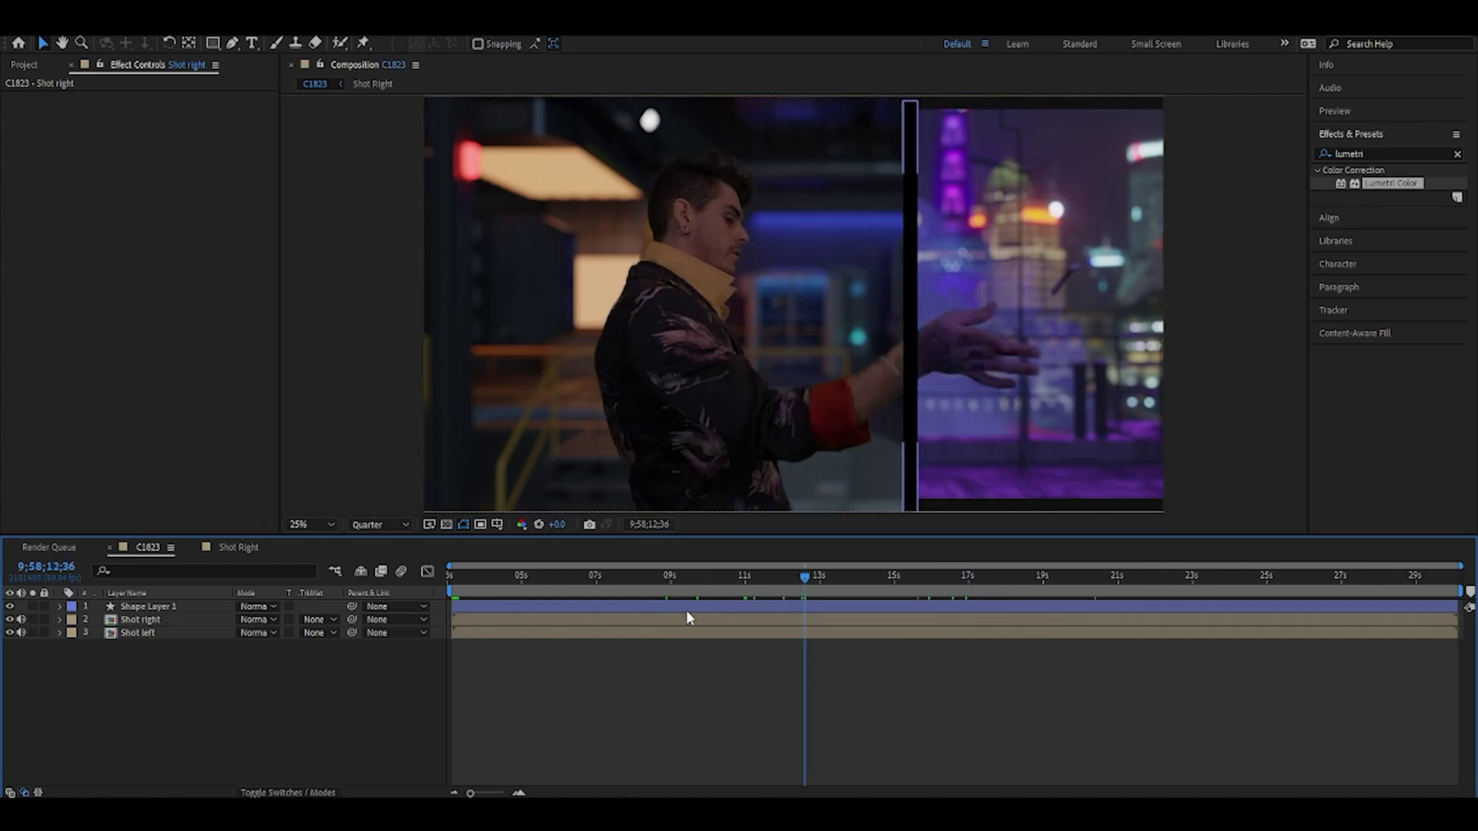
double_click(158, 620)
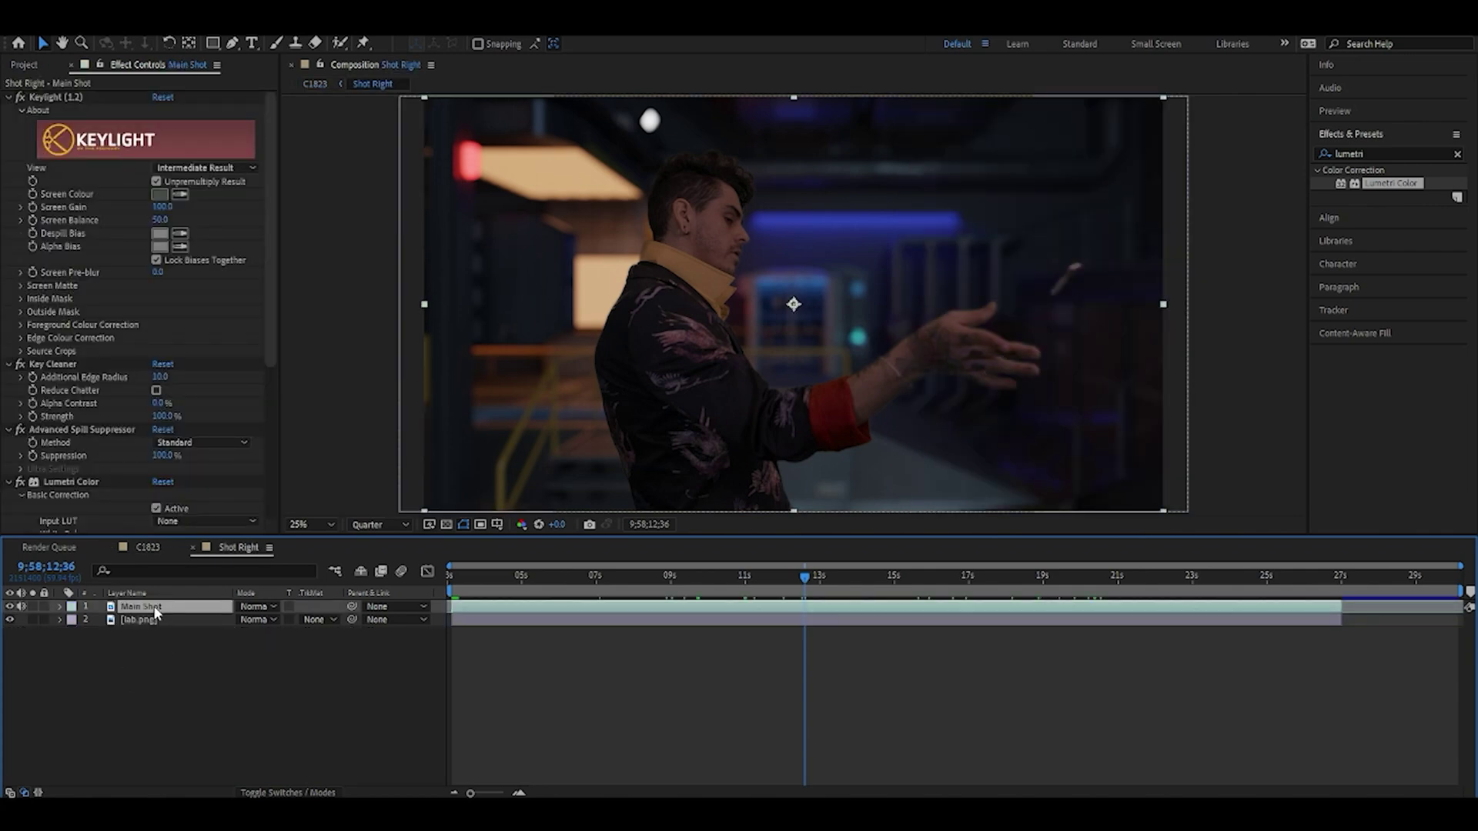
left_click(147, 550)
key("ctrl+v")
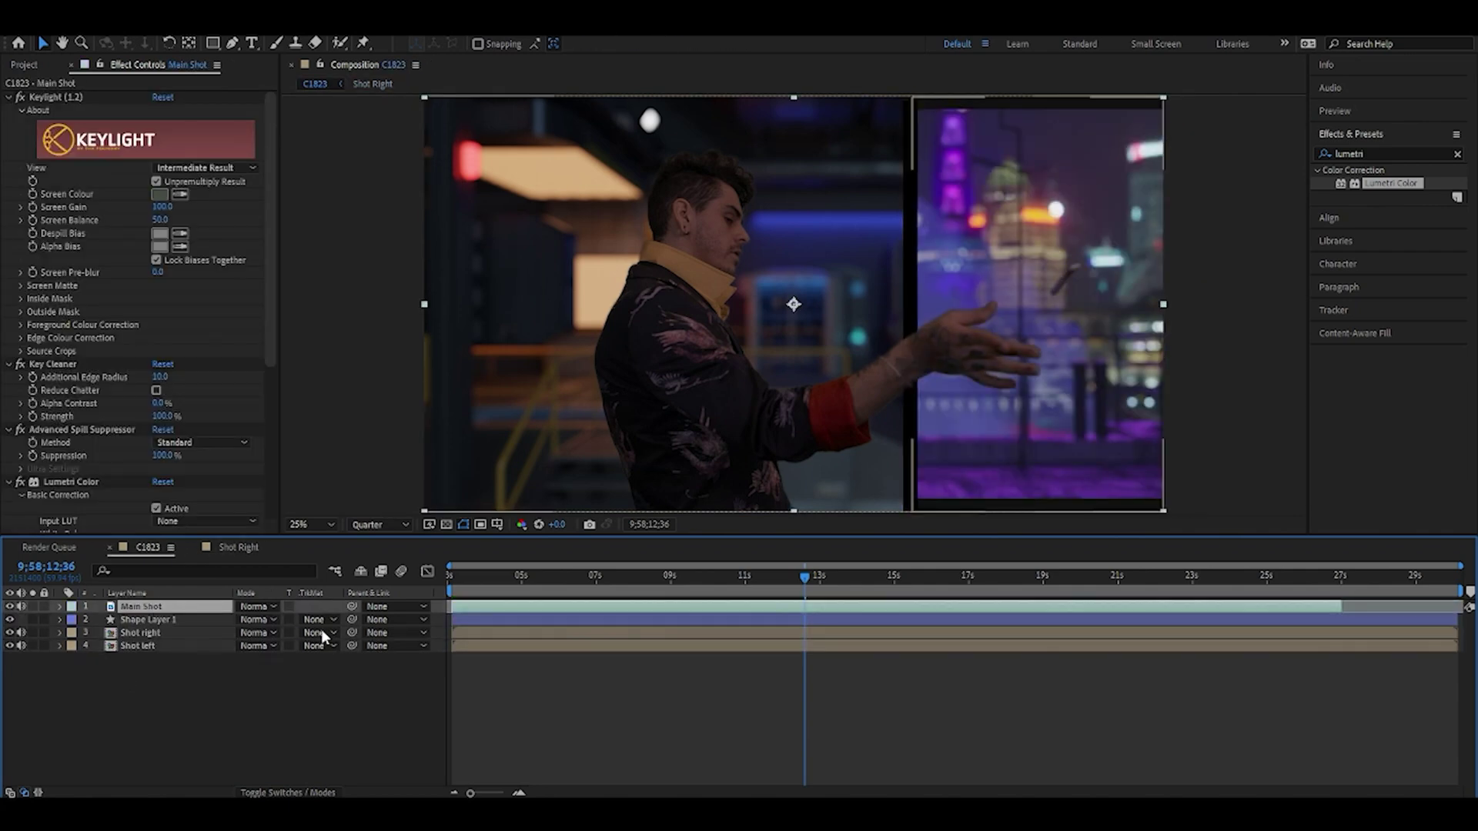
left_click(806, 575)
left_click_drag(805, 575, 853, 582)
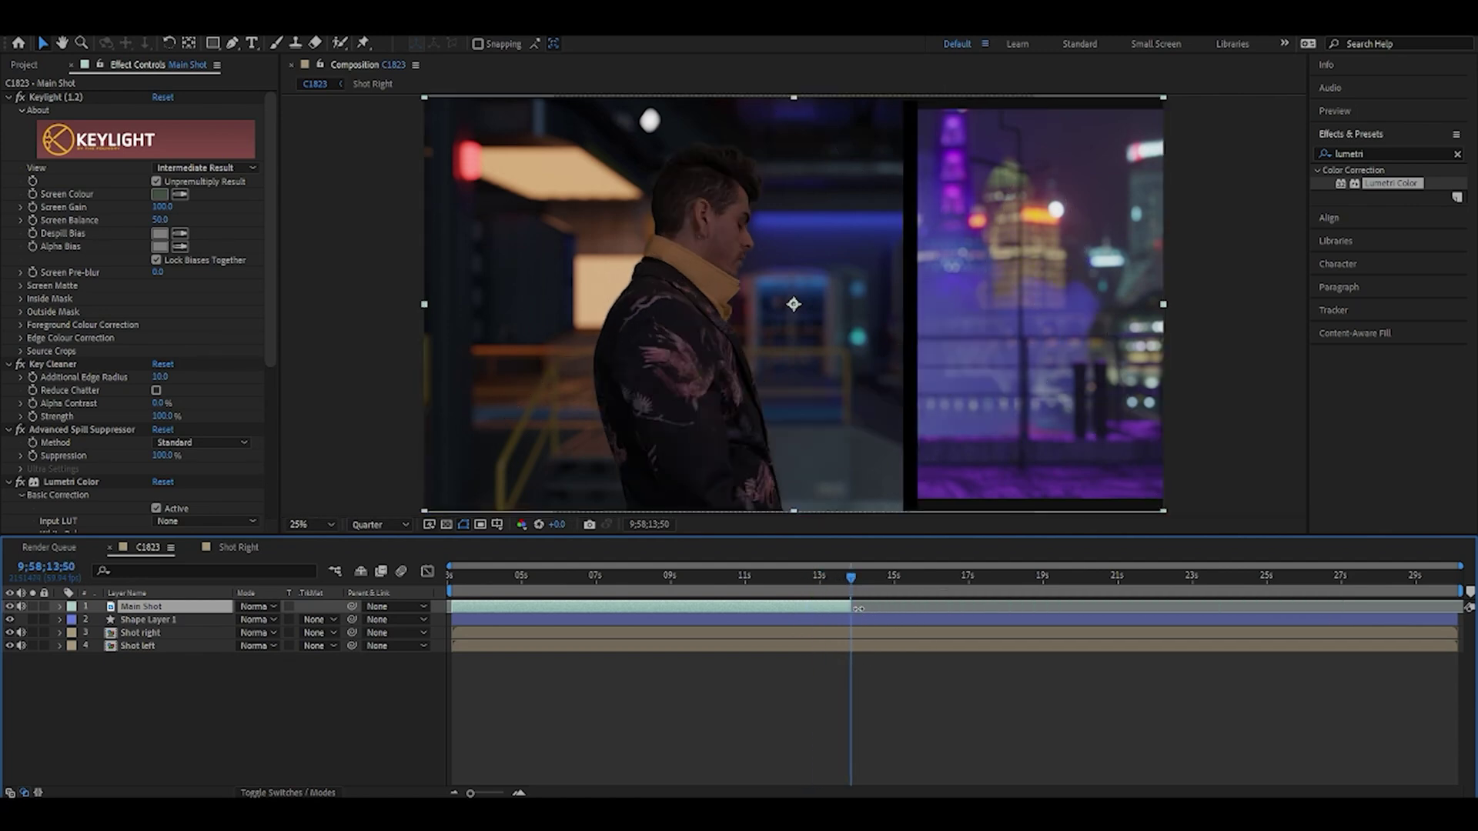
Move the current time to 9;58;20;12 and rename the Main Shot layer inside the Shot Left composition "Main Shot 2"
left_click_drag(855, 584, 1093, 603)
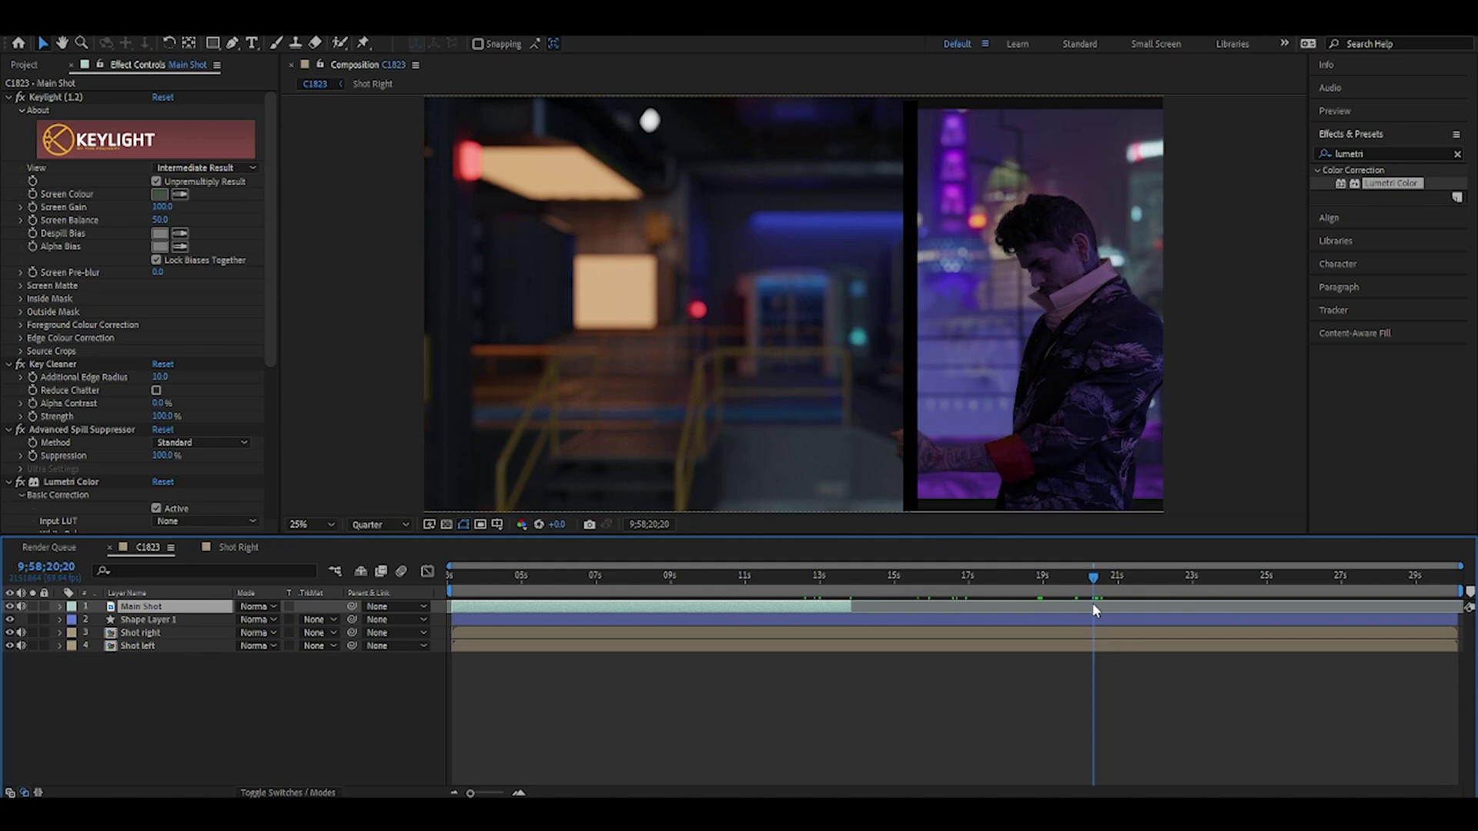
left_click_drag(1092, 603, 1087, 602)
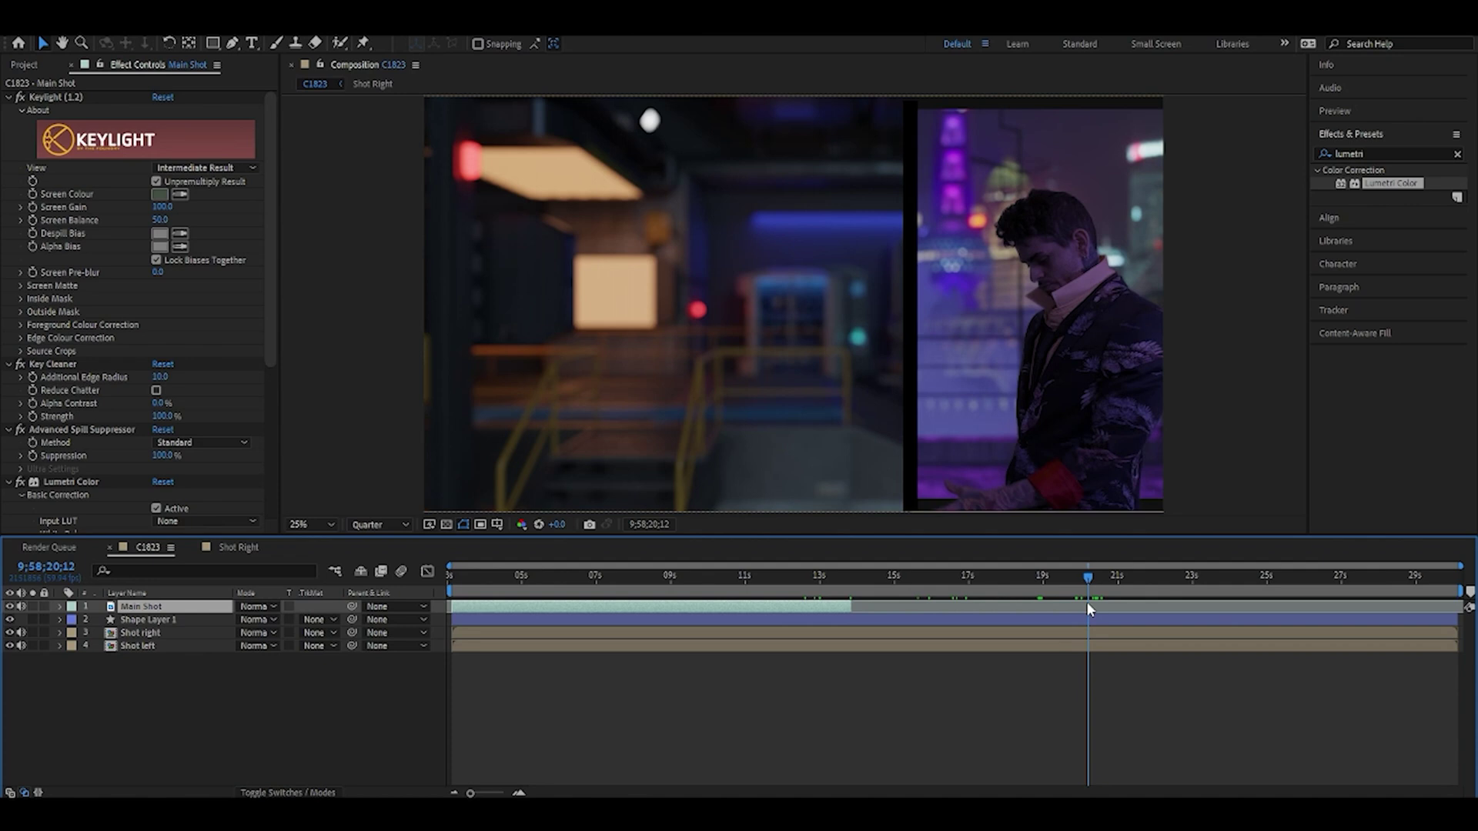
double_click(137, 646)
right_click(175, 610)
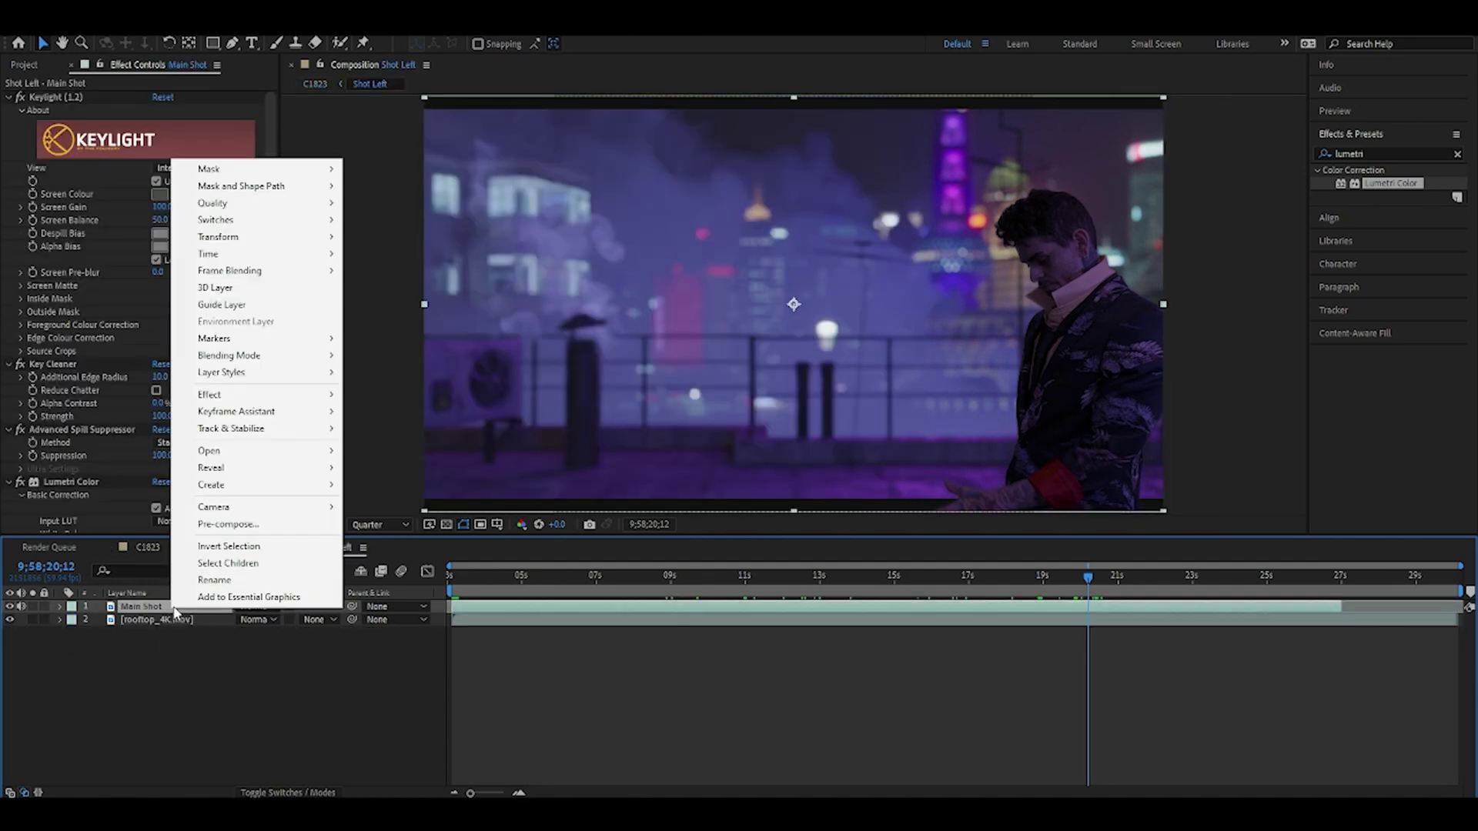
left_click(202, 580)
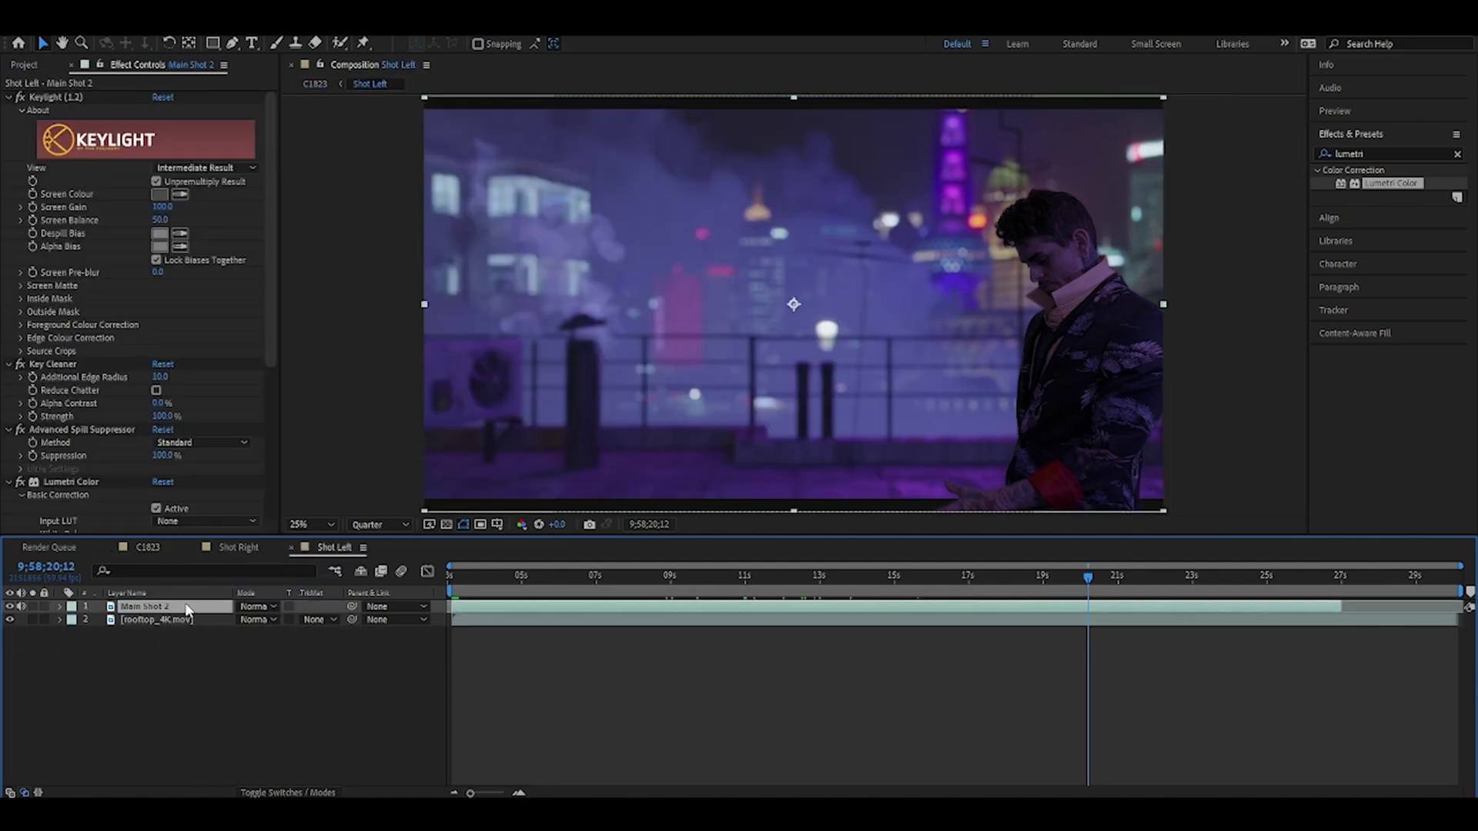
Copy Main Shot 2 to the top of C1823 and trim its start to 9;58;20;12
left_click(149, 548)
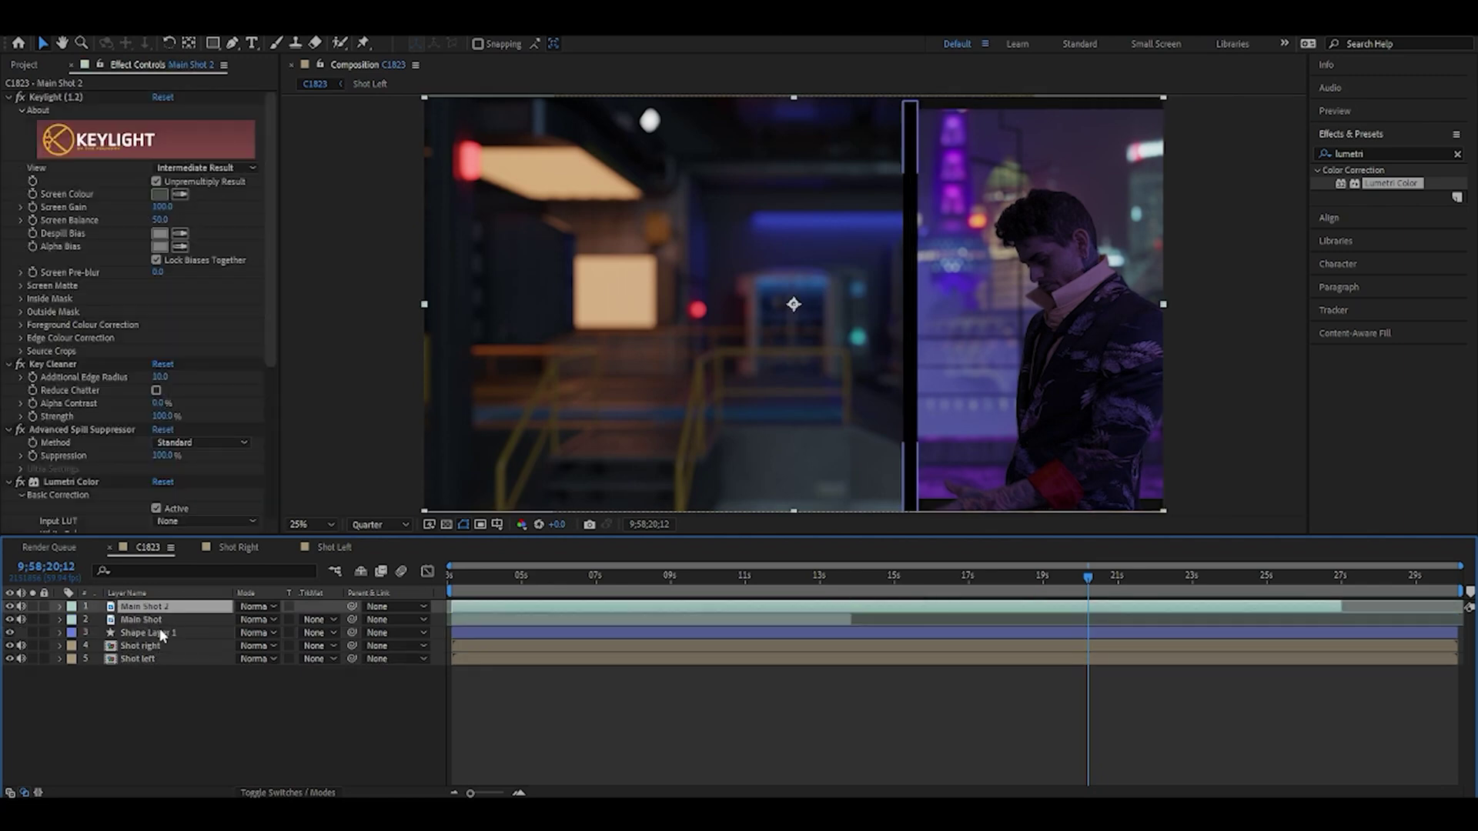
left_click_drag(453, 607, 969, 607)
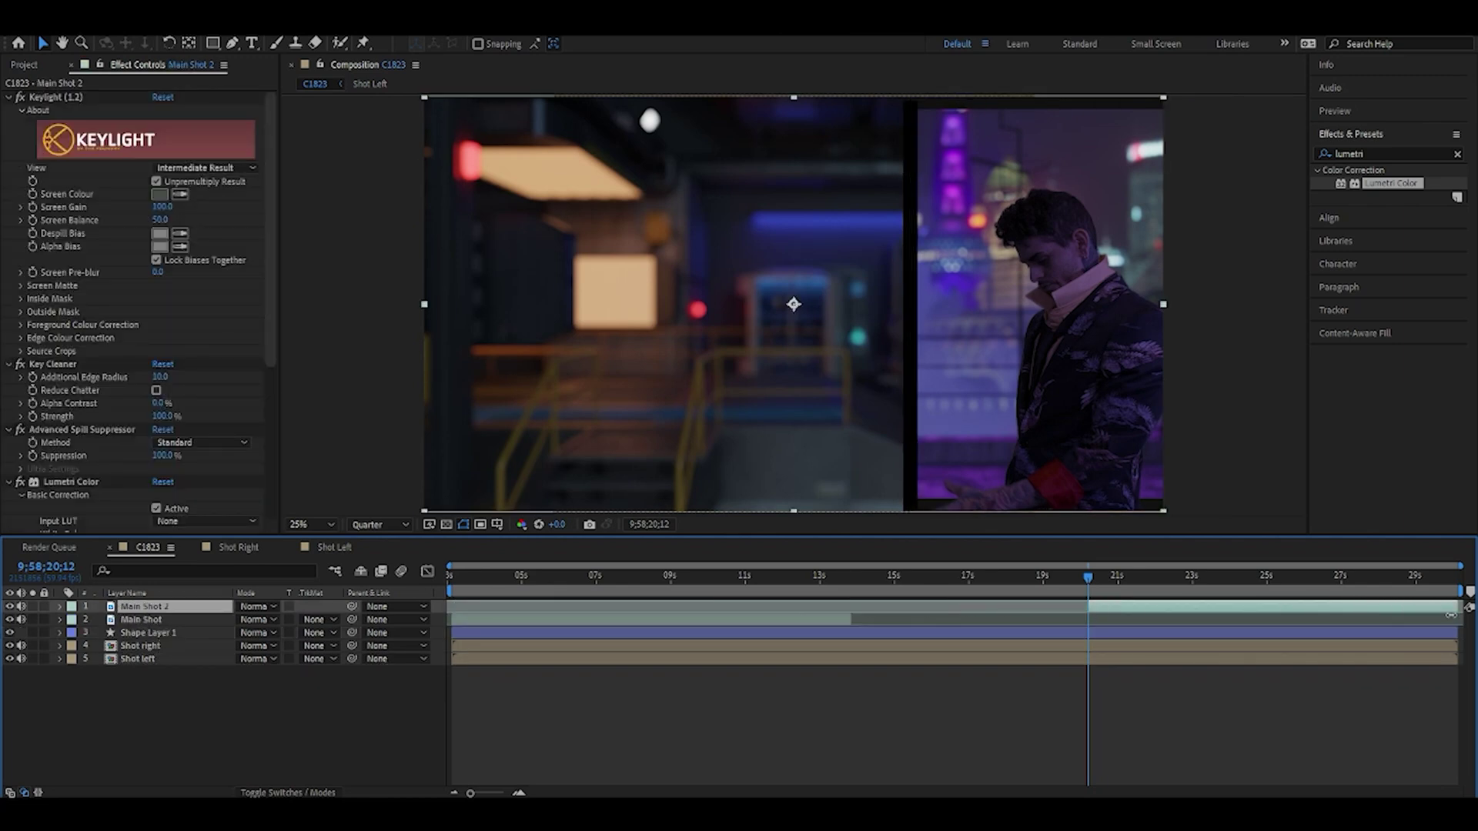
Move the current time to 9;58;20;25 and start Position keyframing on Shape Layer 1, the black divider
left_click_drag(1088, 579, 1096, 581)
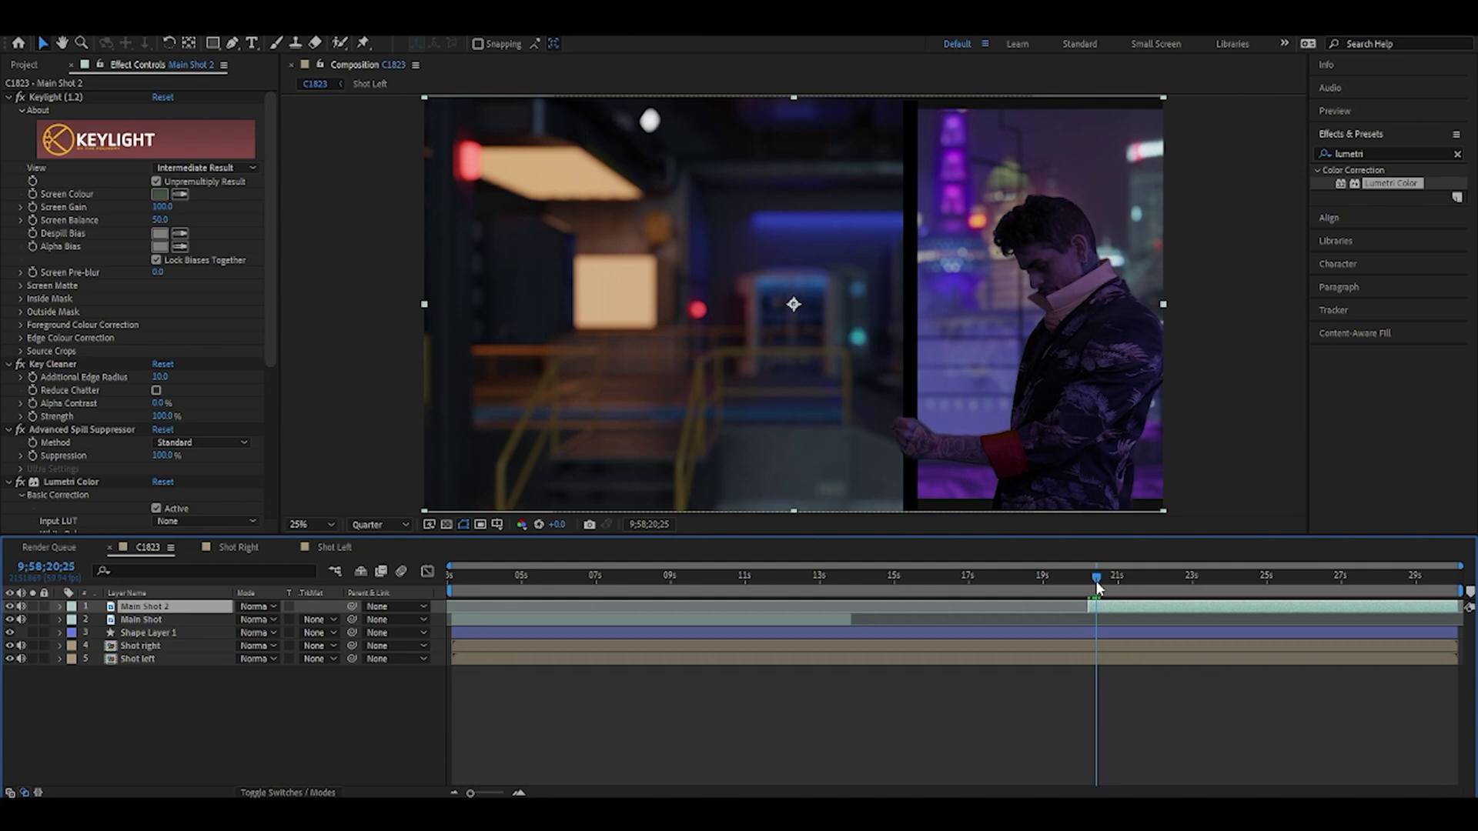
left_click(898, 632)
key("p")
left_click(99, 646)
key("equal")
key("equal")
key("equal")
key("equal")
key("equal")
key("equal")
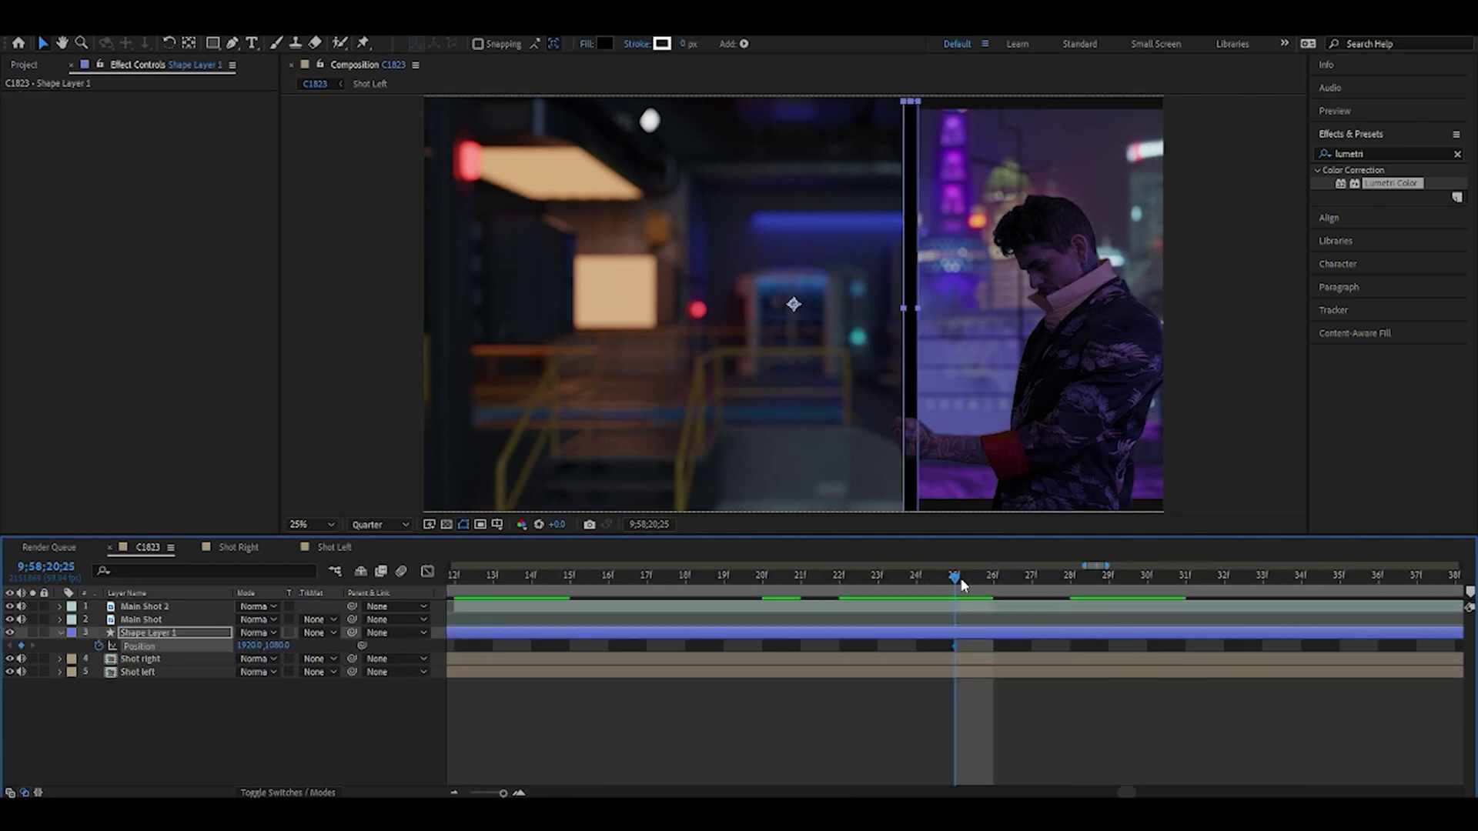
Keyframe the divider's Position every few frames from 9;58;20;27 to 9;58;20;45 so it shifts right with the actor's hand
key("Page_Down")
key("Page_Down")
key("Down")
left_click_drag(1032, 579, 1304, 600)
left_click_drag(1127, 793, 1134, 793)
left_click_drag(786, 583, 1210, 580)
key("Right")
key("Right")
key("Down")
key("Right")
key("Right")
key("Down")
key("Right")
key("Right")
key("Right")
key("Right")
key("Right")
key("Right")
key("Right")
left_click_drag(920, 393, 922, 394)
Nudge the divider right with the hand at 9;58;20;46, 9;58;20;47 and 9;58;20;49, adding a Position keyframe each time
left_click_drag(1209, 579, 1247, 585)
left_click_drag(922, 399, 924, 399)
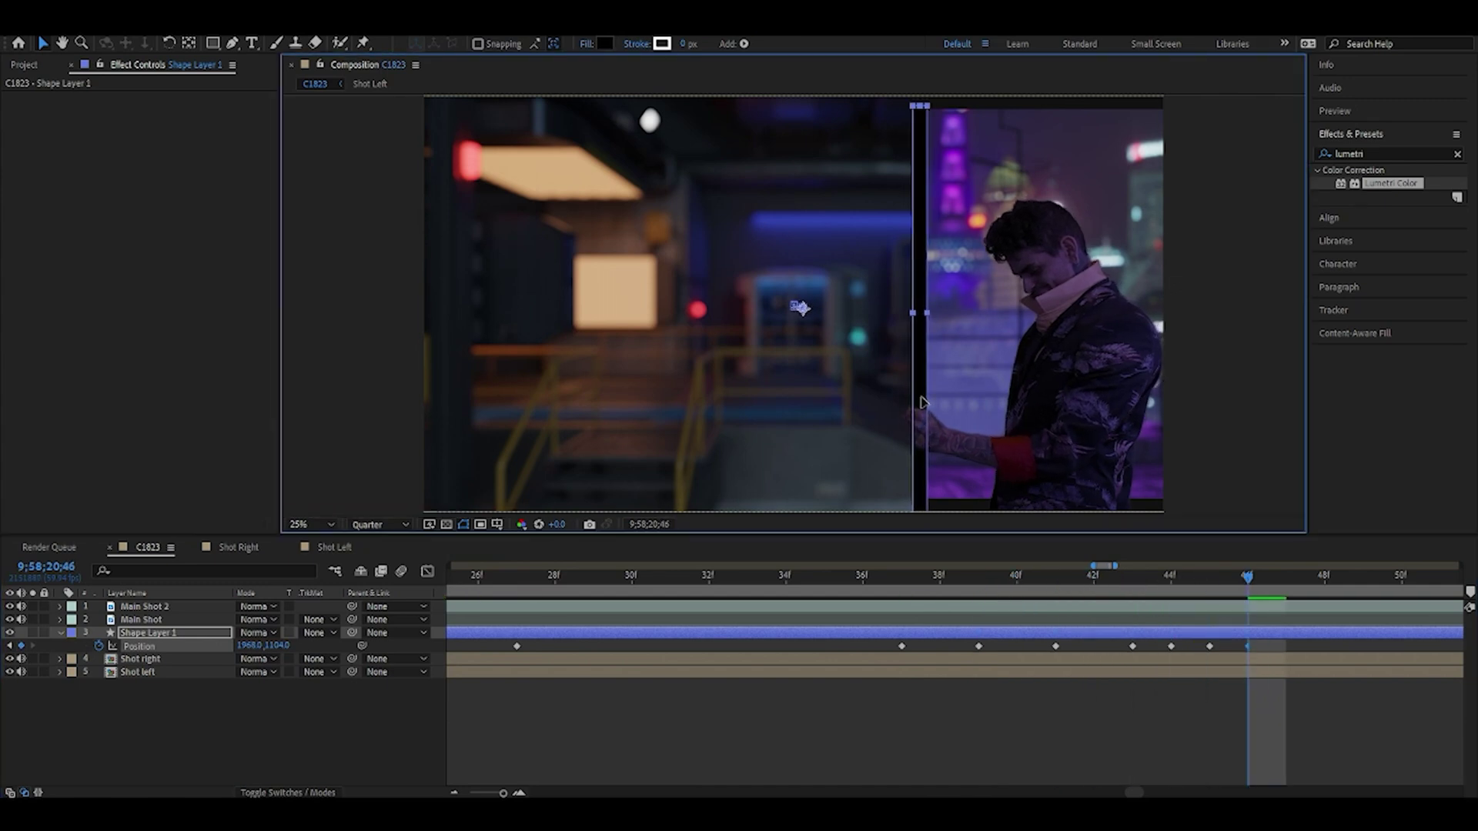
left_click_drag(1248, 579, 1287, 581)
left_click_drag(923, 389, 924, 389)
left_click_drag(1286, 579, 1325, 580)
left_click_drag(1134, 793, 1140, 793)
left_click_drag(966, 578, 1002, 580)
left_click_drag(924, 381, 927, 381)
Add divider Position keyframes at 9;58;20;50, 9;58;20;51 and 9;58;20;52, moving it slightly right on each frame
left_click_drag(1002, 579, 1040, 581)
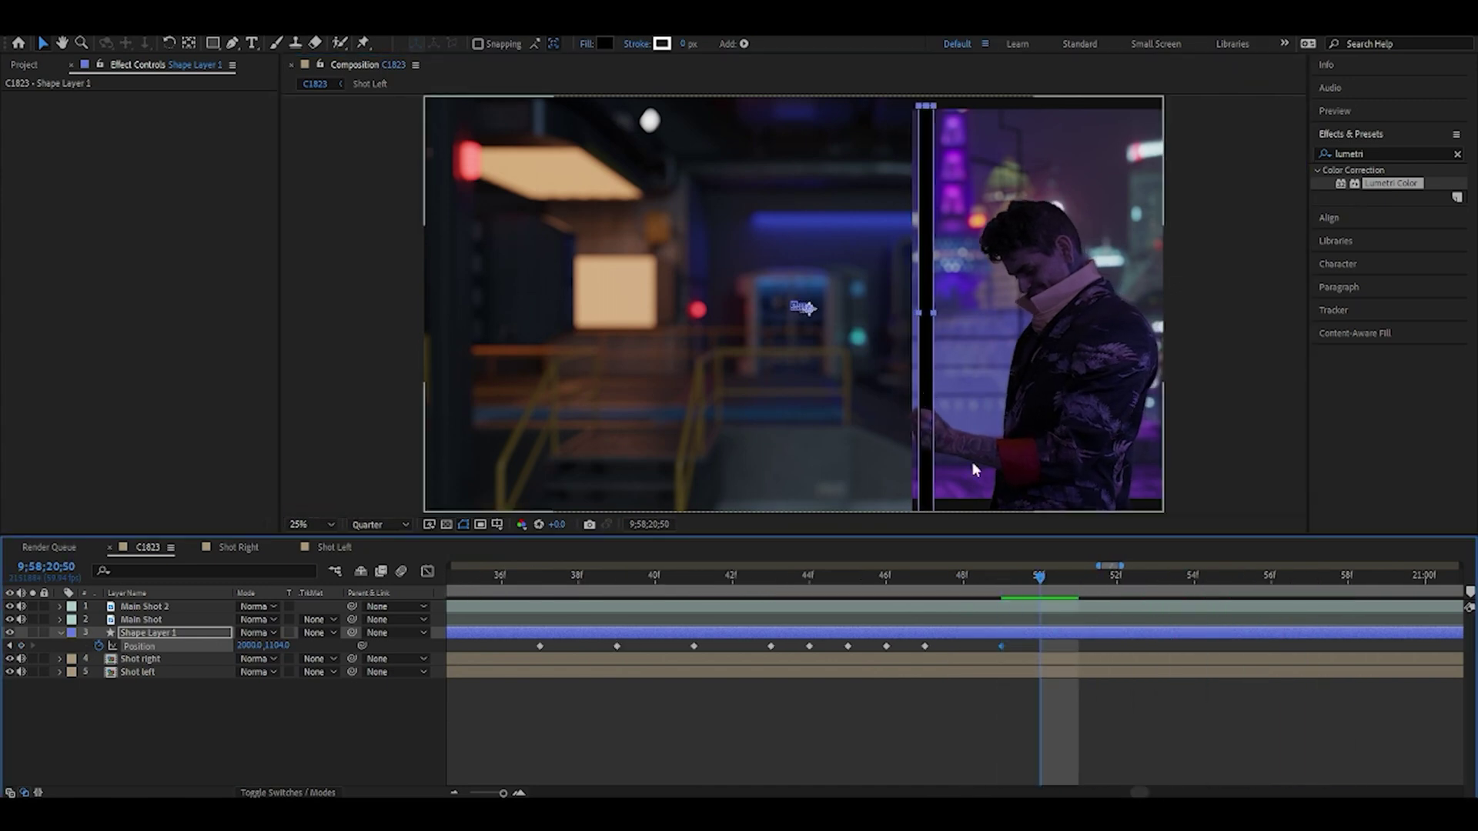
left_click_drag(927, 381, 929, 381)
left_click_drag(1040, 579, 1079, 581)
left_click_drag(929, 369, 932, 370)
left_click_drag(1079, 579, 1109, 577)
left_click_drag(930, 371, 933, 368)
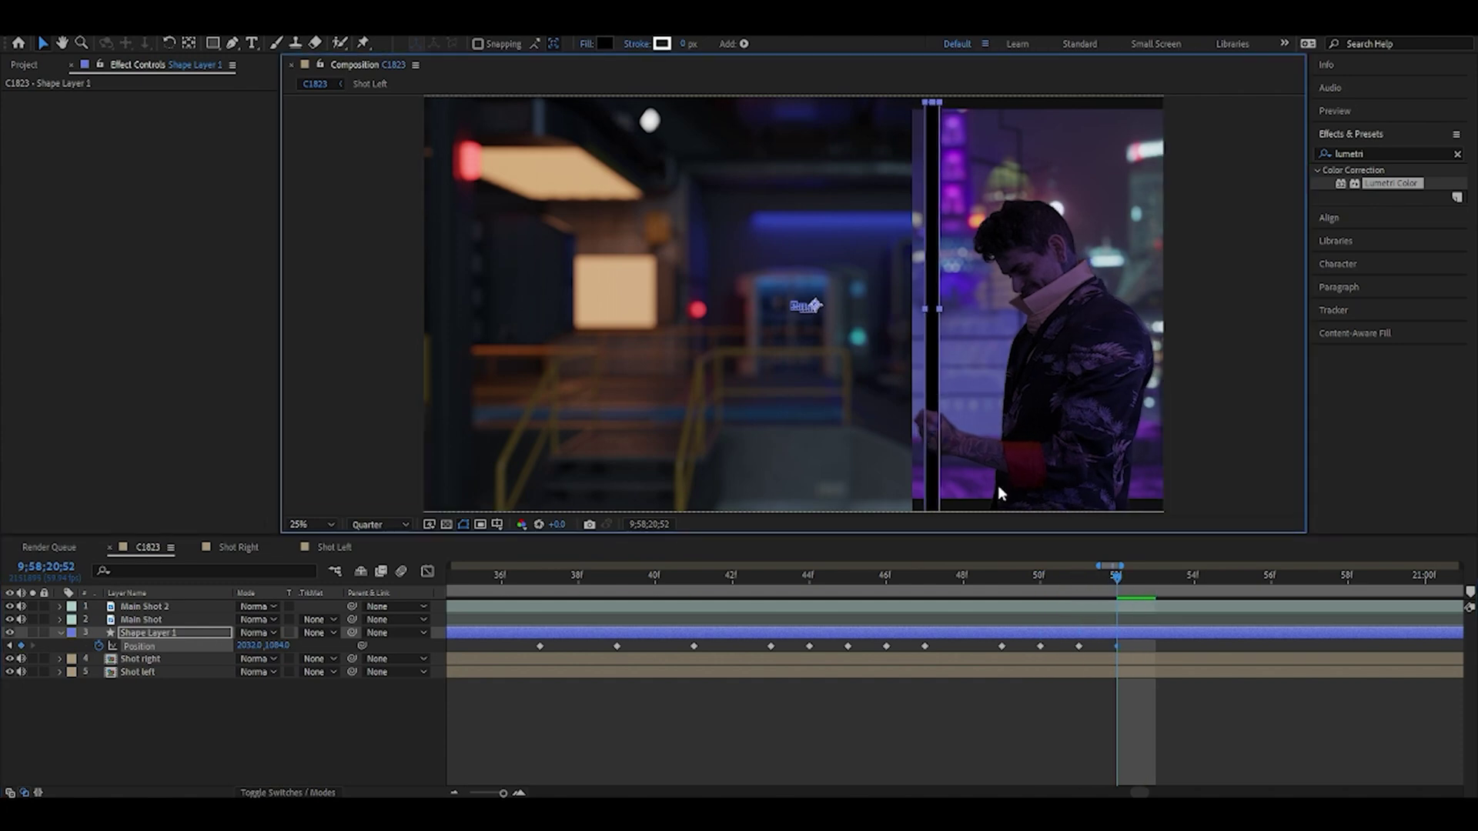
Continue tracking the divider to the hand with Position keyframes from 9;58;20;53 through 9;58;20;58
left_click_drag(1117, 579, 1156, 580)
left_click_drag(931, 368, 933, 368)
left_click_drag(1155, 579, 1194, 580)
left_click_drag(933, 376, 935, 375)
left_click_drag(1194, 579, 1232, 580)
left_click_drag(935, 374, 937, 374)
left_click_drag(1232, 579, 1271, 580)
left_click_drag(937, 374, 940, 374)
left_click_drag(1271, 579, 1348, 580)
left_click_drag(940, 375, 942, 375)
Keyframe the divider moving back left with the actor's hand on the frames after 9;58;21;04
left_click_drag(1348, 579, 1387, 579)
left_click_drag(900, 588, 984, 588)
left_click(1062, 590)
left_click_drag(944, 406, 937, 406)
left_click(1101, 588)
left_click_drag(937, 406, 930, 406)
left_click(1140, 588)
Keyframe the divider frame by frame so it sweeps left with the hand until it leaves the frame
key("Page_Down")
left_click_drag(938, 345, 860, 340)
key("Page_Down")
key("Page_Down")
key("Page_Down")
key("Page_Down")
left_click_drag(858, 340, 397, 358)
key("Page_Down")
key("Page_Down")
key("Page_Down")
Select the Shot right layer and return the current time to the divider's first keyframe at 9;58;20;25
scroll(755, 585, "right", 5)
left_click(757, 584)
left_click(801, 585)
left_click_drag(797, 579, 983, 634)
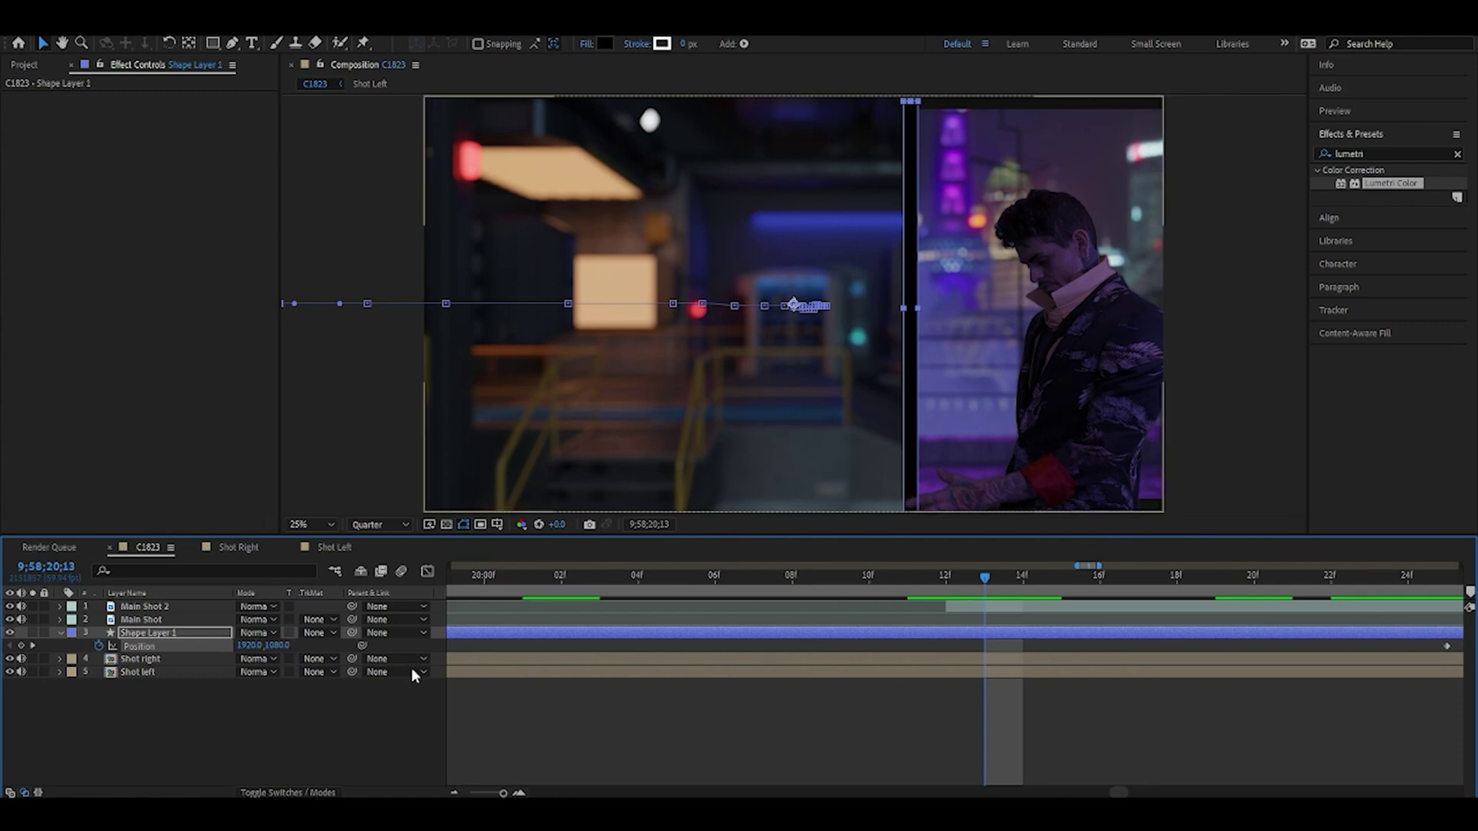
left_click(214, 660)
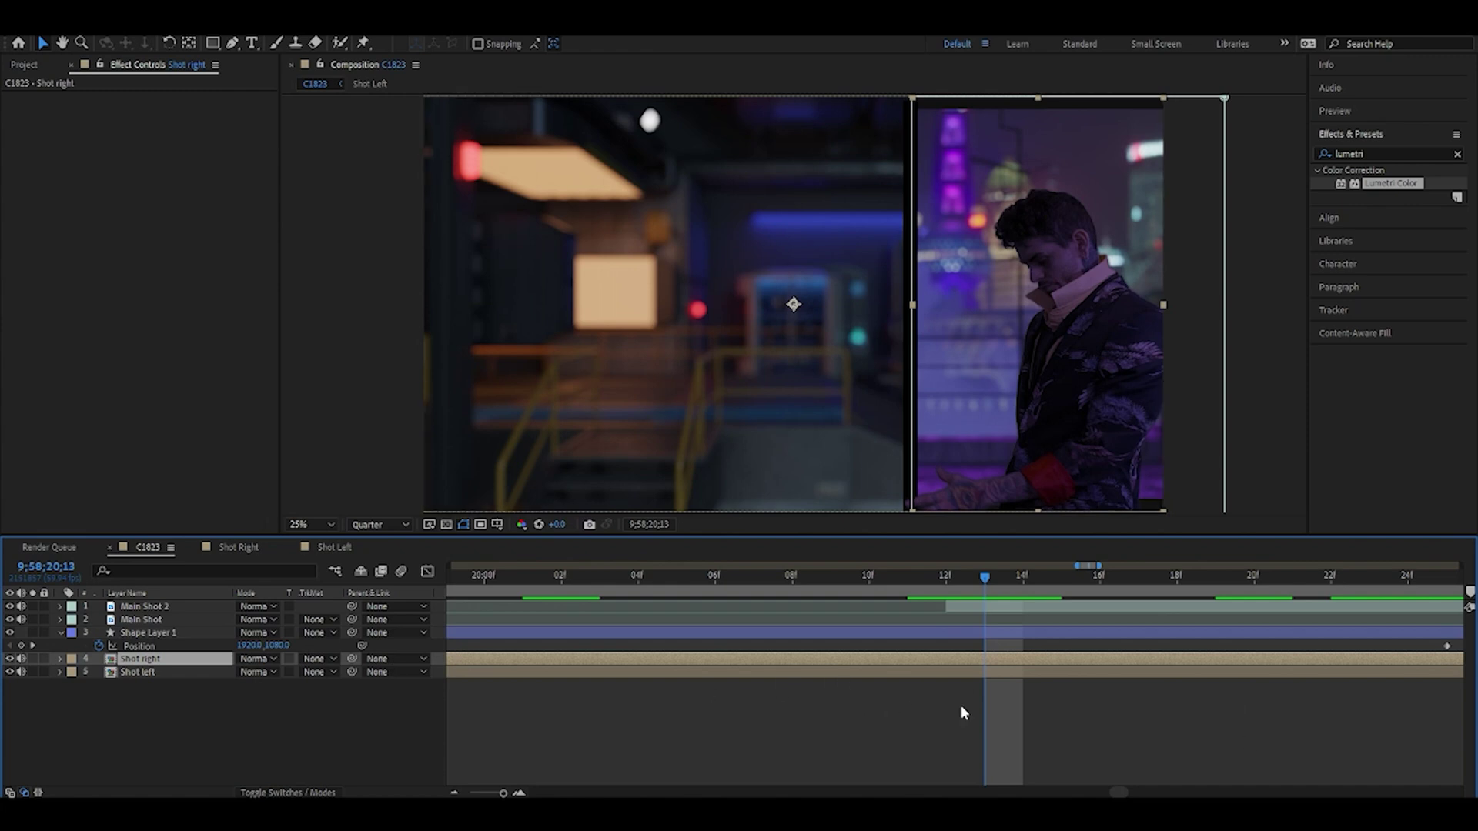
left_click_drag(1119, 793, 1125, 793)
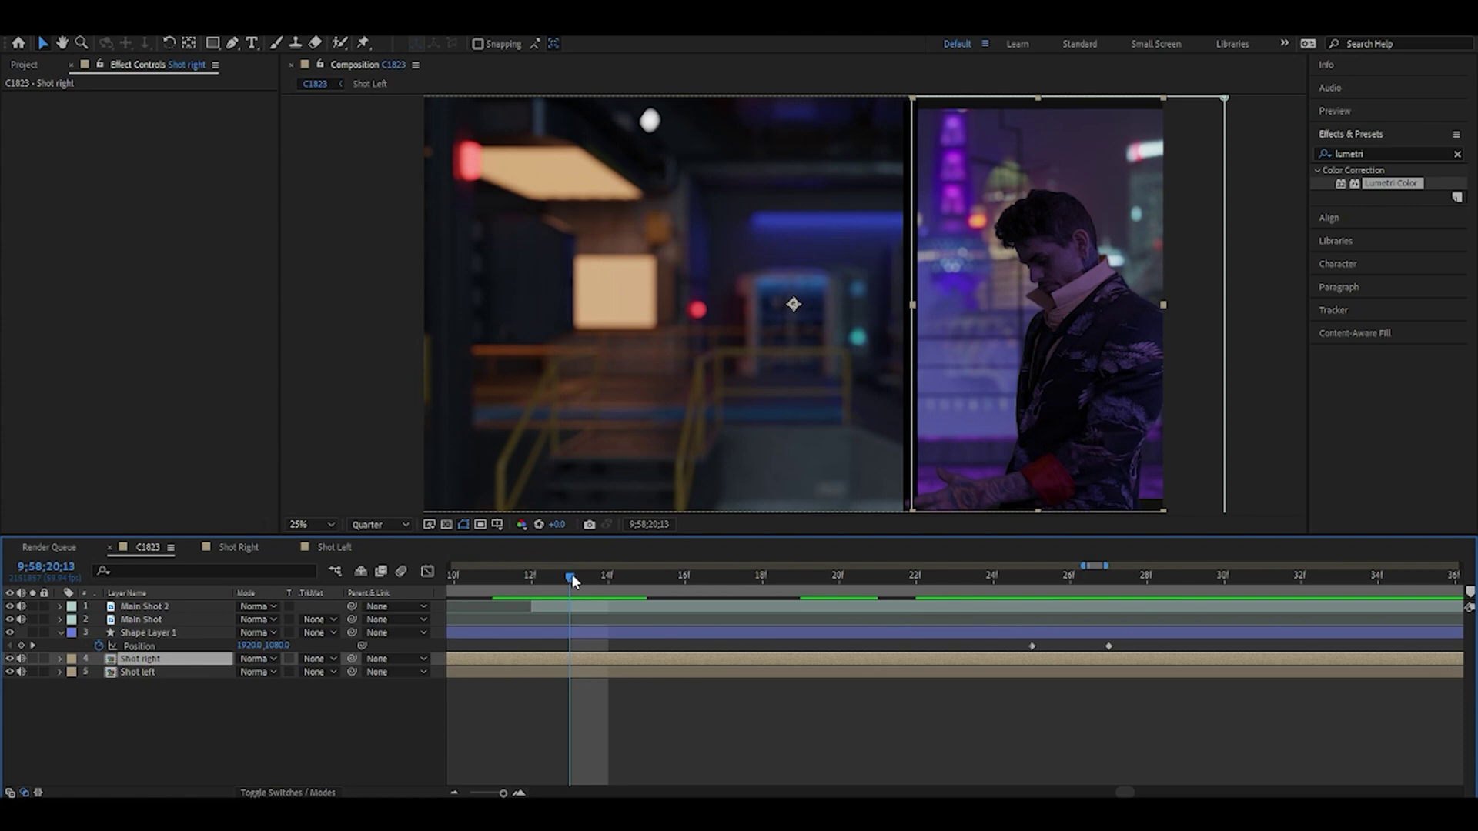
left_click_drag(572, 574, 1029, 613)
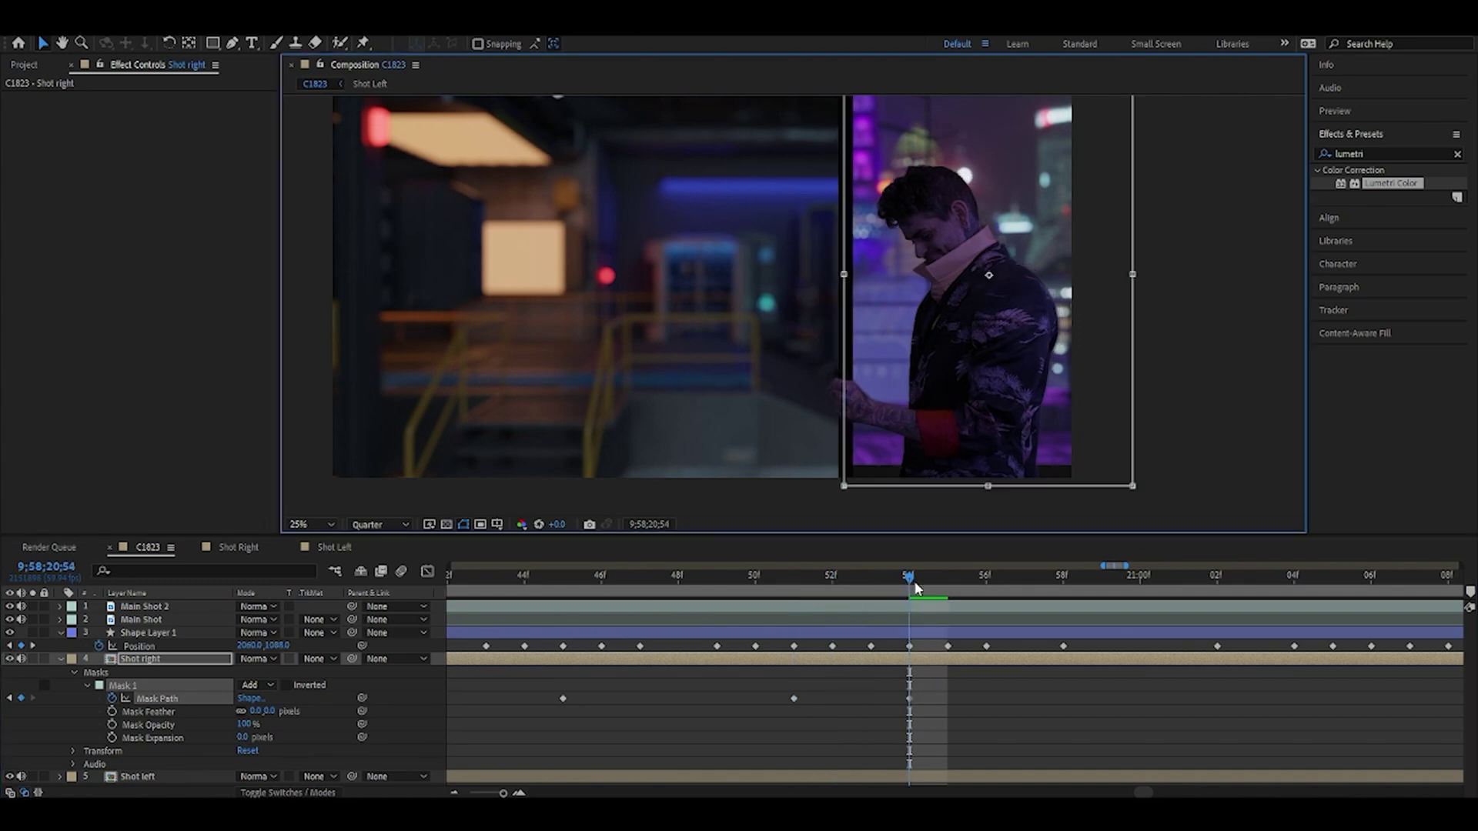
Keyframe the left edge of Shot right's Mask 1 to line up with the divider at 9;58;20;58 and 9;58;21;04
left_click_drag(987, 578, 1063, 589)
double_click(849, 308)
left_click_drag(848, 308, 853, 308)
left_click_drag(1063, 579, 1216, 598)
scroll(1217, 616, "right", 4)
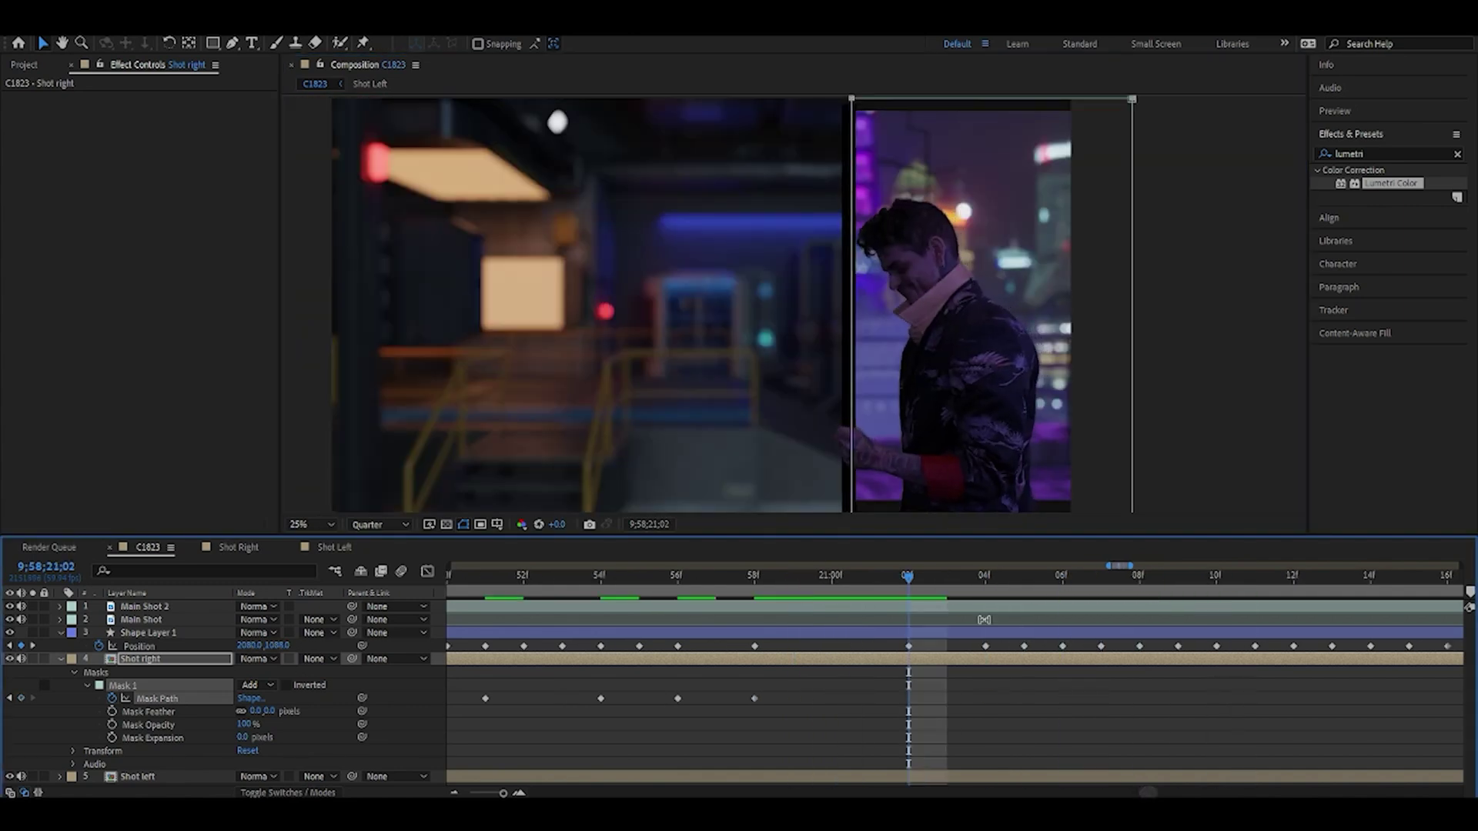
left_click_drag(908, 579, 985, 600)
scroll(828, 310, "down", 1)
double_click(824, 308)
left_click_drag(824, 308, 818, 308)
Shift the mask's left edge to follow the divider at 9;58;21;05 and 9;58;21;06
left_click_drag(985, 579, 1024, 593)
double_click(820, 414)
left_click_drag(820, 308, 818, 307)
left_click_drag(1024, 579, 1062, 593)
scroll(828, 385, "up", 1)
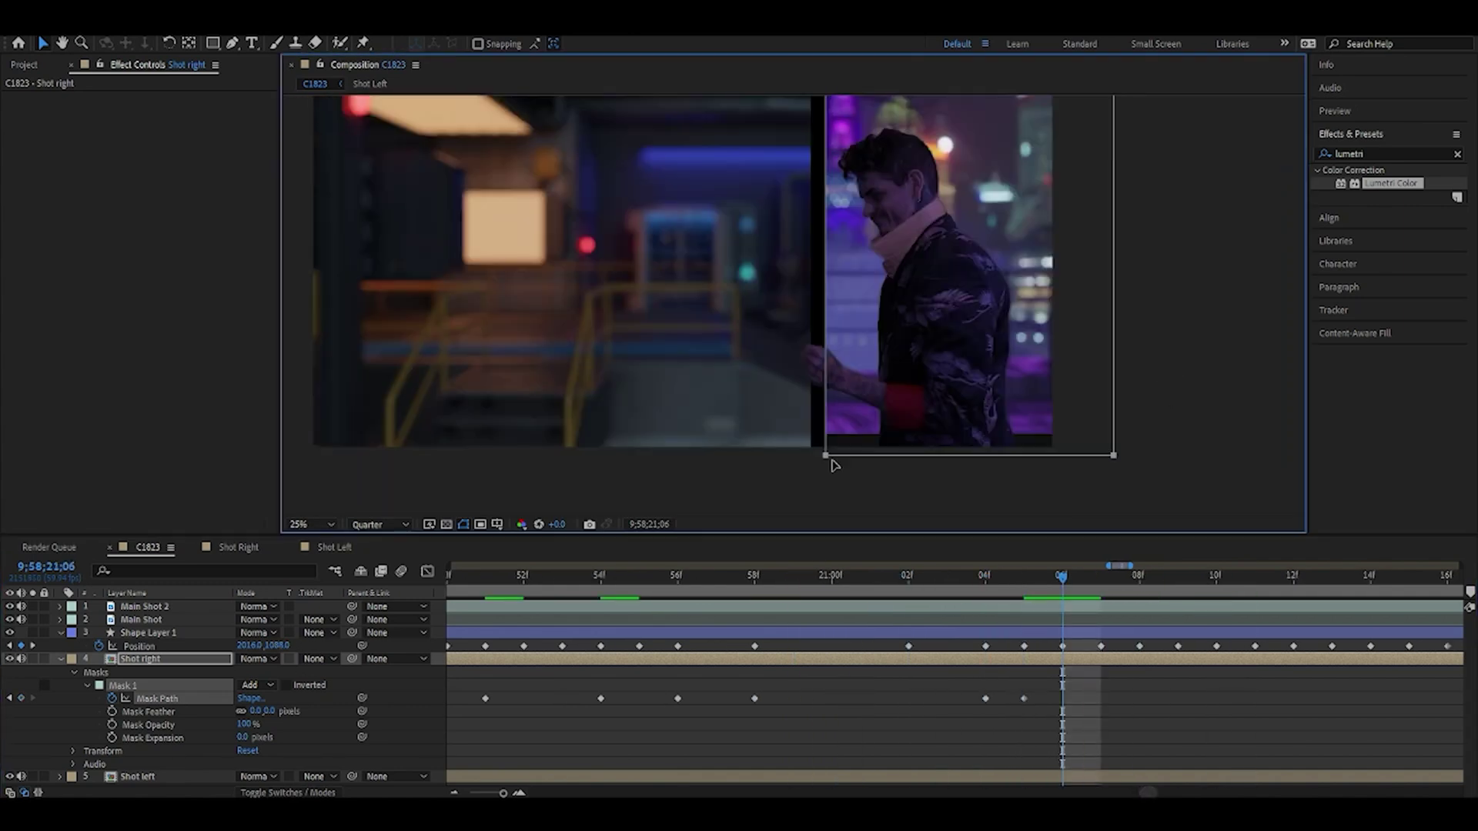
left_click_drag(824, 243, 819, 243)
Keyframe the Shot right mask edge further left to match the divider at 9;58;21;07, 9;58;21;08 and 9;58;21;09
left_click_drag(1063, 579, 1101, 591)
left_click_drag(819, 242, 809, 242)
left_click_drag(1101, 581, 1139, 590)
double_click(808, 456)
left_click_drag(809, 242, 792, 241)
left_click_drag(1139, 581, 1177, 590)
double_click(792, 456)
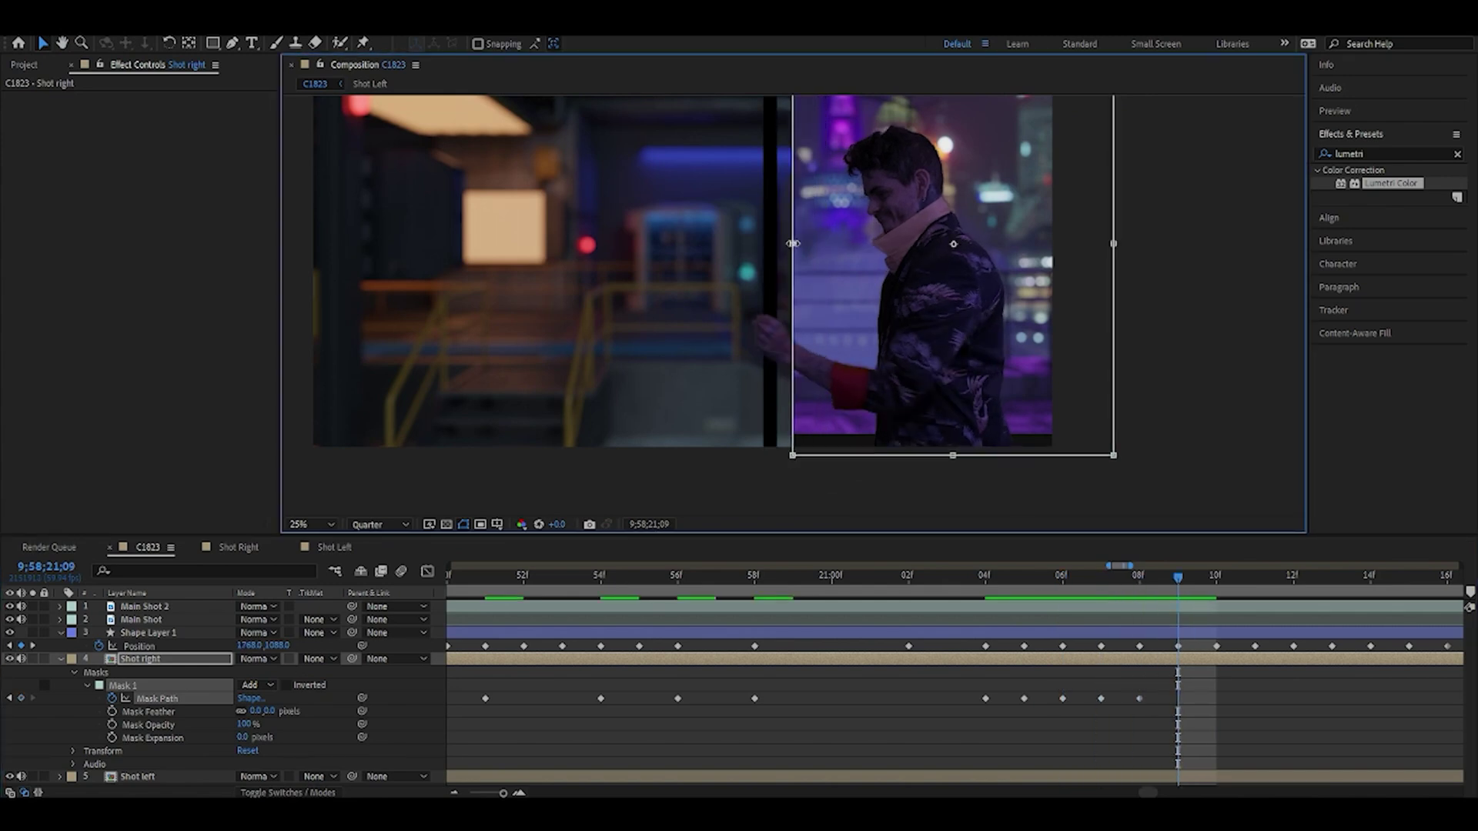
left_click_drag(793, 242, 771, 242)
Extend the Shot right mask leftward behind the divider at 9;58;21;10, 9;58;21;11 and 9;58;21;12
left_click_drag(1178, 582, 1216, 590)
double_click(771, 458)
left_click_drag(771, 244, 745, 243)
left_click_drag(745, 254, 753, 304)
left_click_drag(1217, 579, 1255, 589)
left_click_drag(752, 293, 716, 293)
left_click_drag(1255, 579, 1293, 589)
left_click_drag(716, 294, 685, 293)
Keyframe the Shot right mask expanding past the frame's left side so the rooftop shot fills the whole frame
left_click_drag(684, 505, 381, 505)
key("Page_Down")
key("Page_Down")
key("Page_Down")
double_click(391, 506)
left_click_drag(381, 293, 300, 293)
left_click_drag(1061, 579, 786, 645)
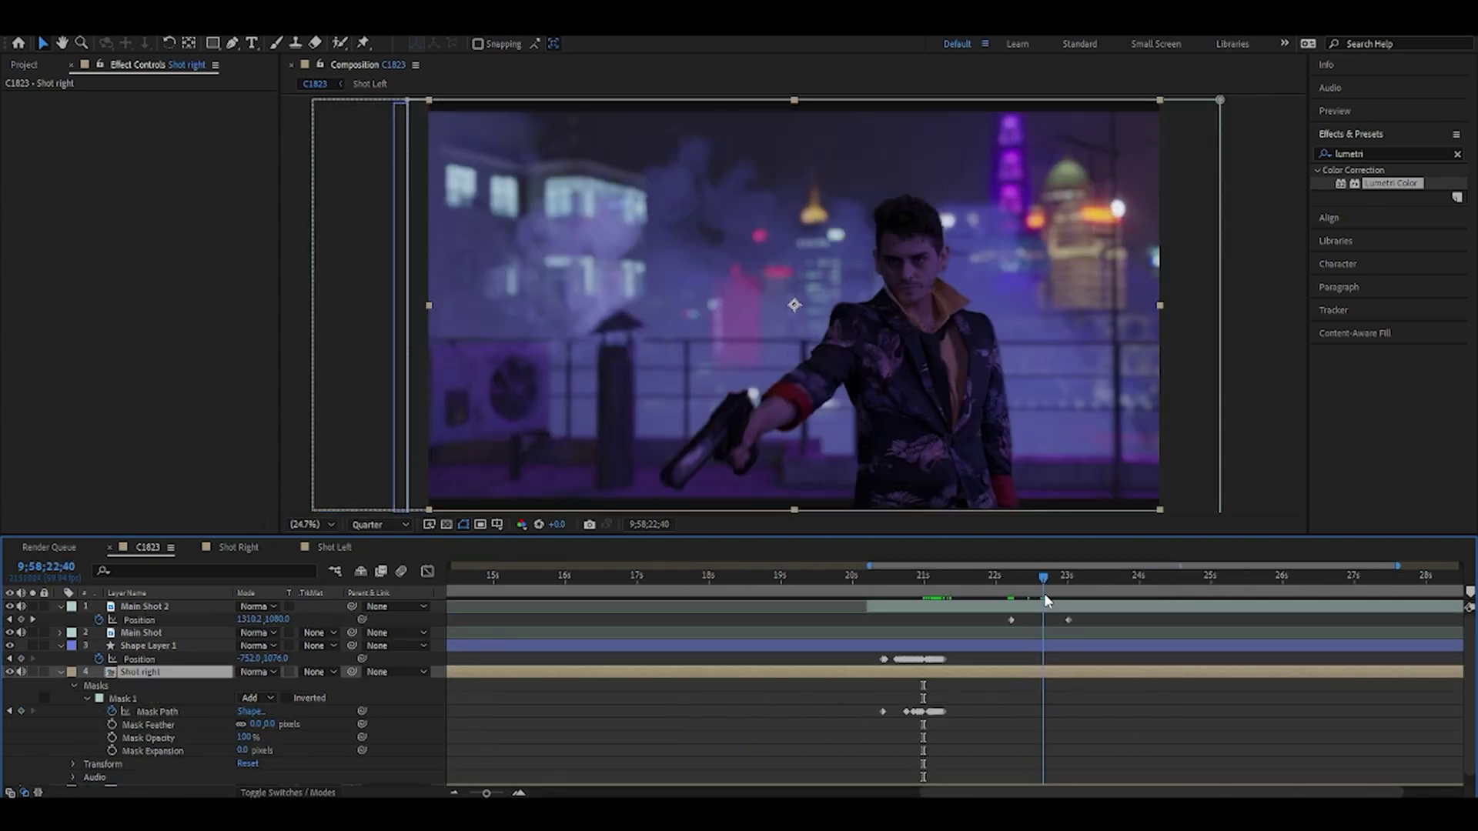
Keyframe Main Shot 2's Scale at 124% at 9;58;23;01
left_click_drag(1051, 603, 1072, 603)
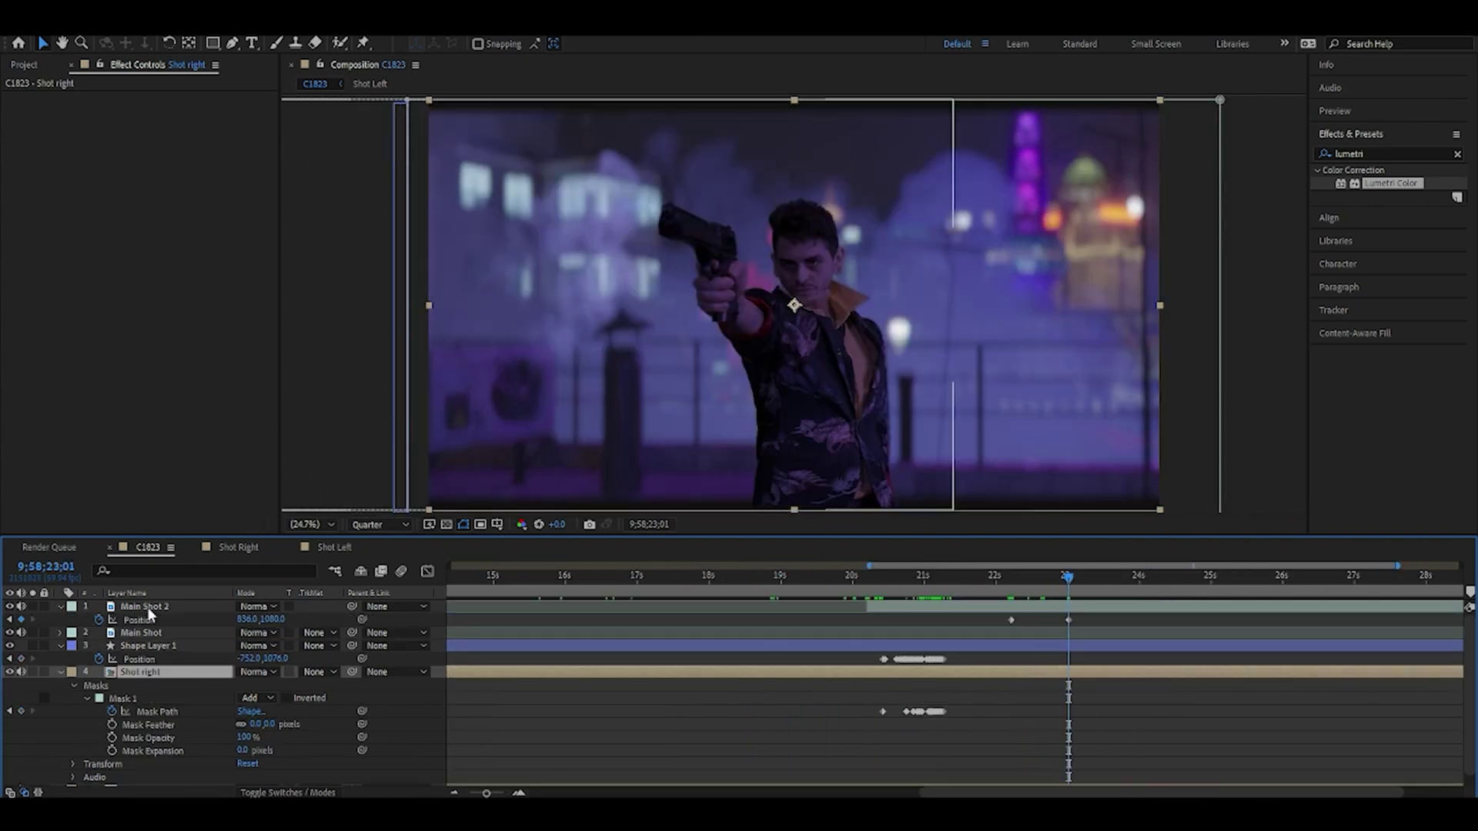
left_click(1073, 603)
key("s")
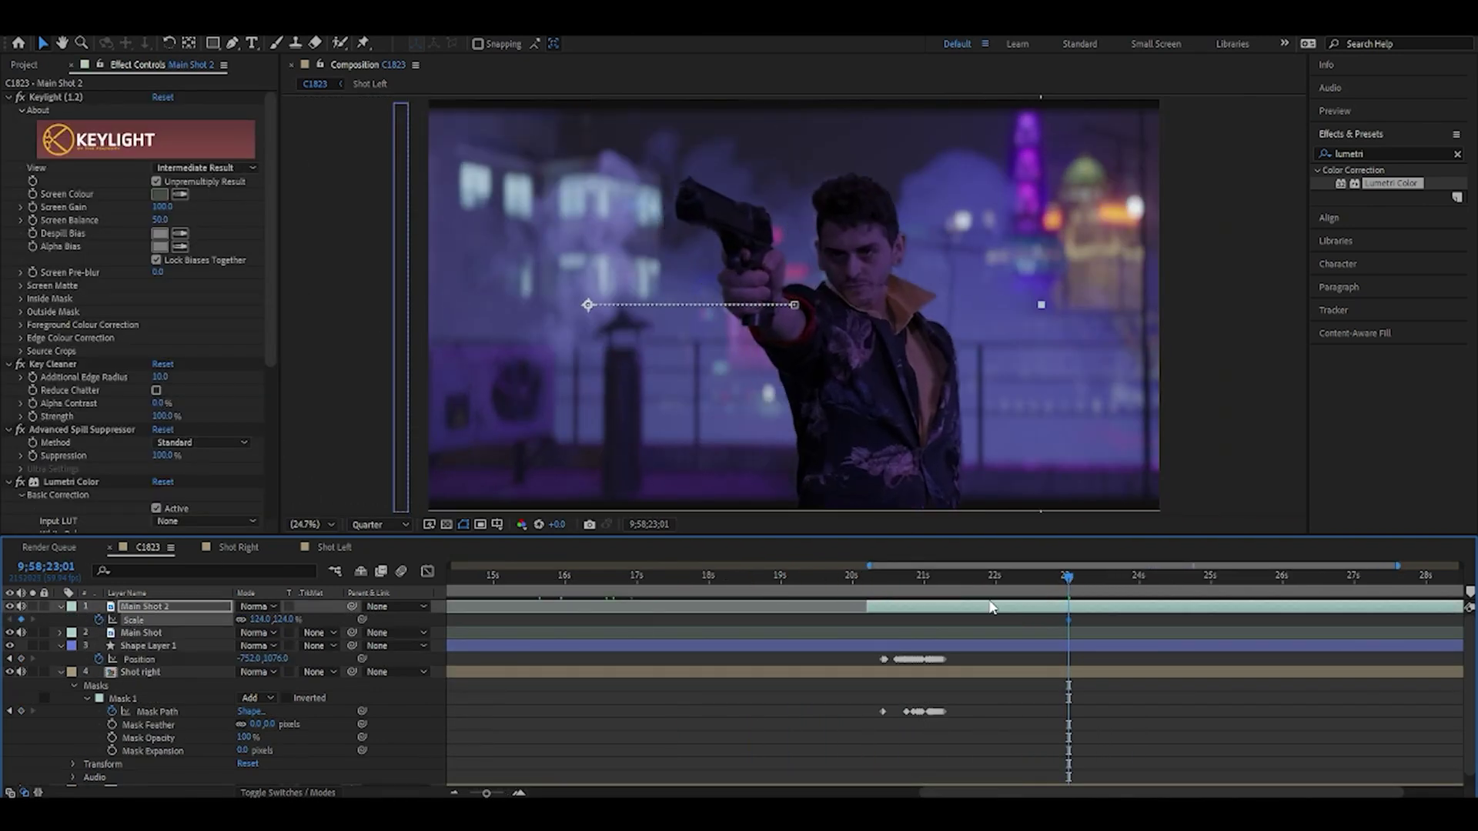
Retime Main Shot 2's first Position keyframe to about 9;58;22;11 and shift the layer slightly further left at the move's end
left_click(994, 577)
key("p")
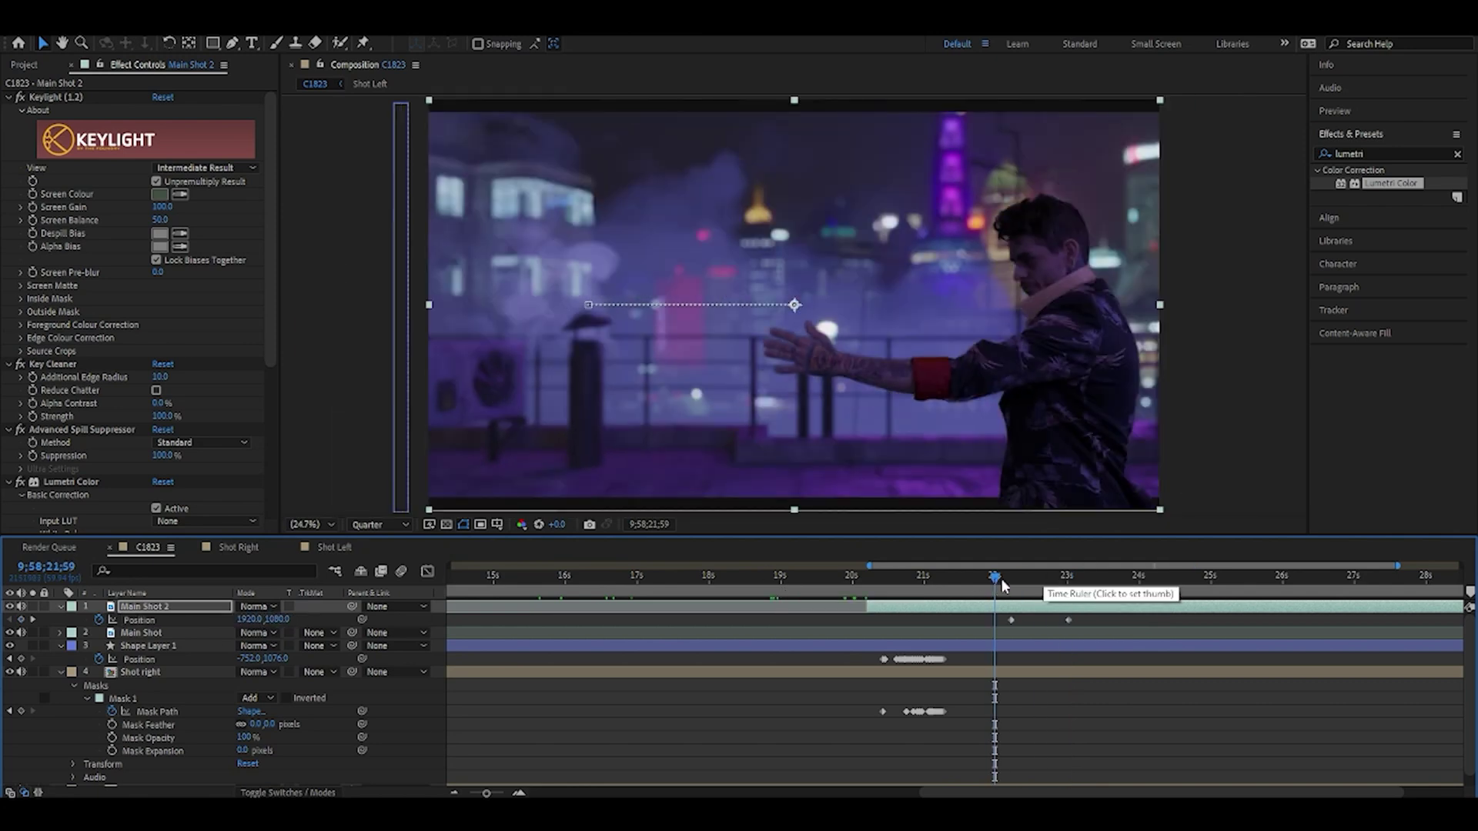
left_click_drag(1010, 620, 995, 620)
key("space")
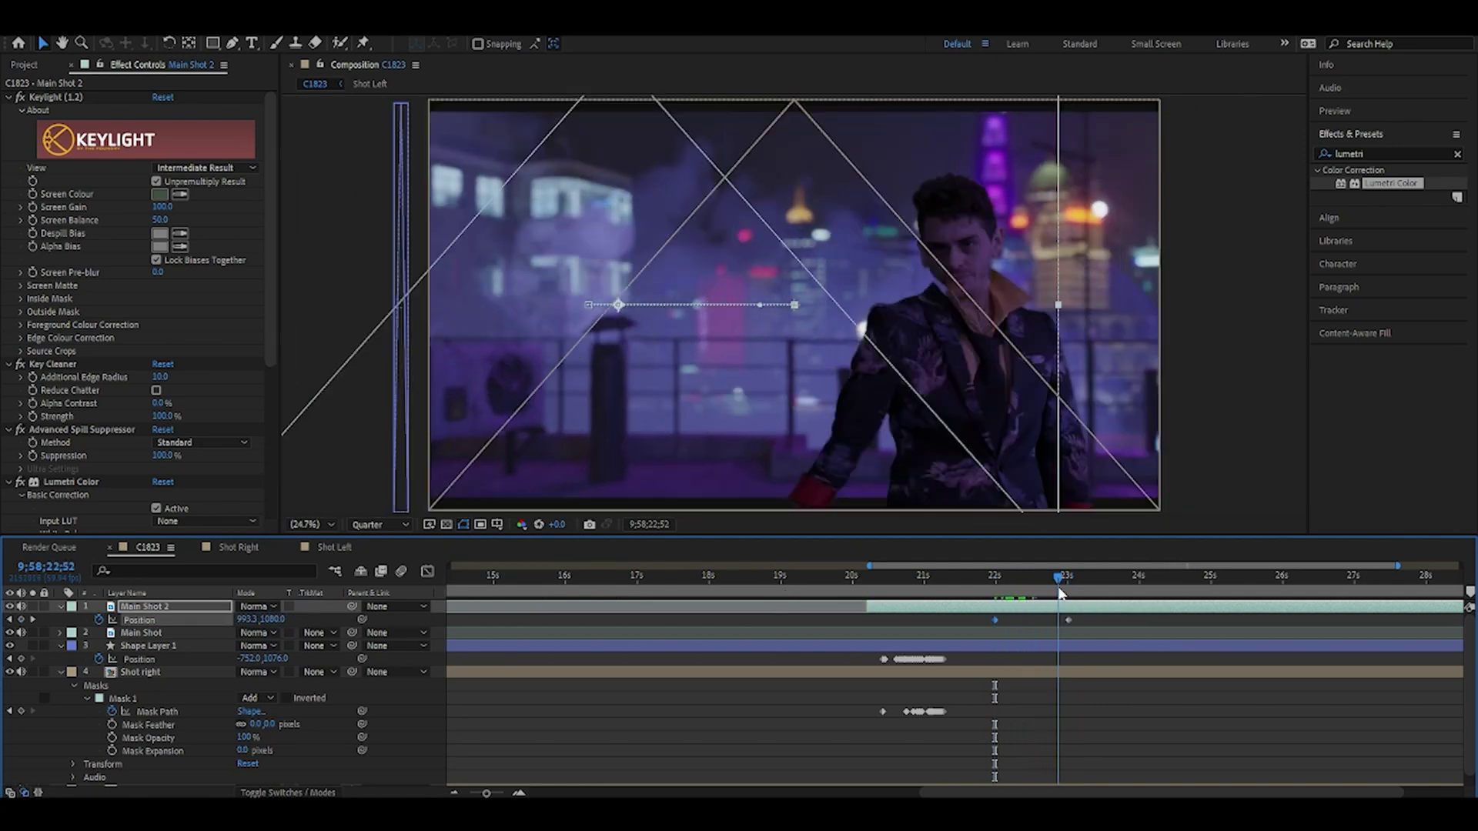
left_click_drag(874, 419, 843, 419)
left_click_drag(1031, 577, 1009, 578)
left_click_drag(994, 620, 1067, 578)
Apply Easy Ease to the Position and Scale keyframes of Main Shot 2
key("s")
key("u")
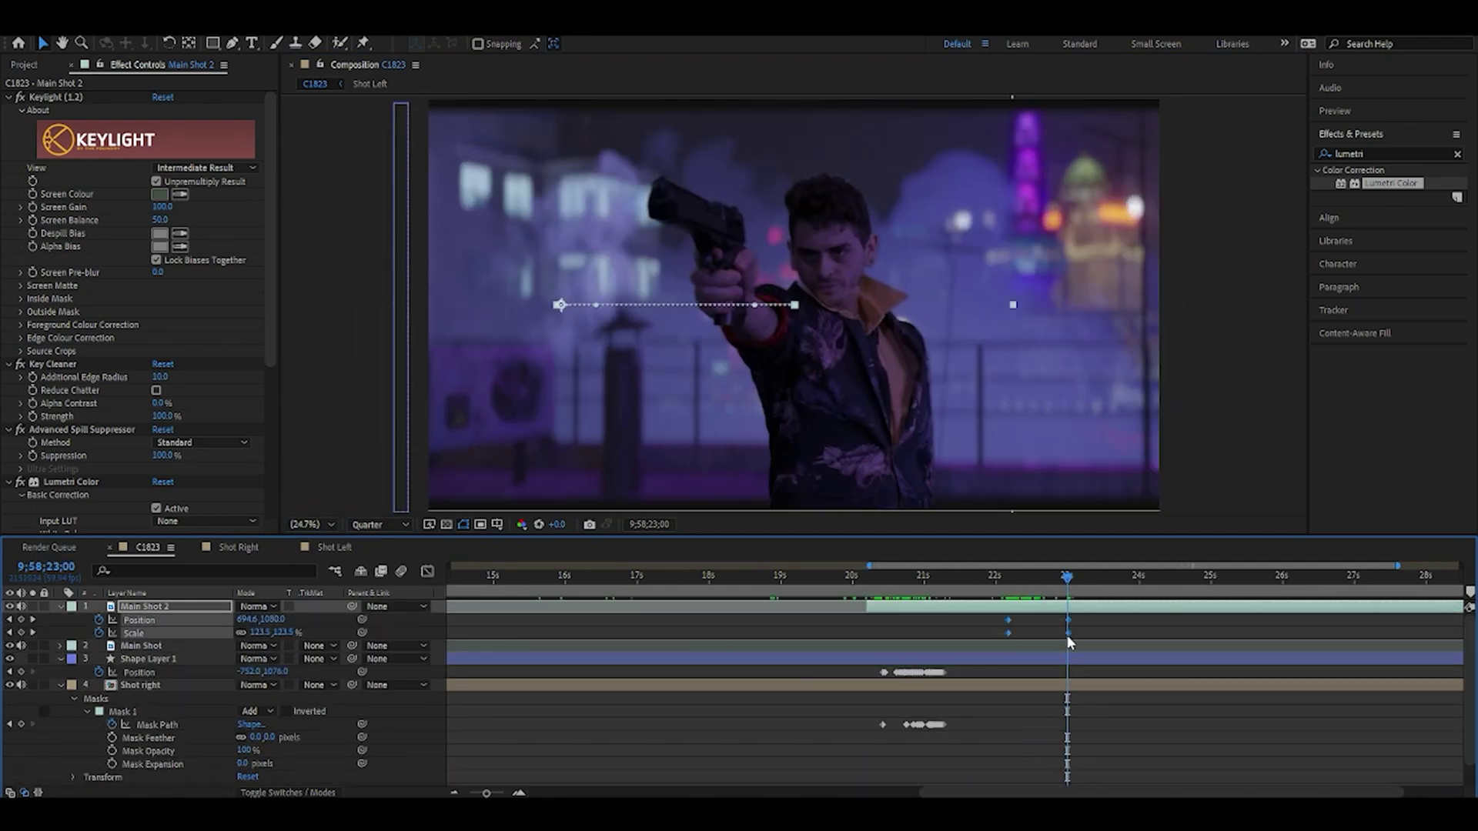
right_click(1068, 635)
mouse_move(1094, 626)
left_click(993, 673)
Apply Easy Ease to all of Shape Layer 1's Position keyframes
left_click_drag(872, 703, 951, 668)
right_click(943, 673)
mouse_move(993, 664)
left_click(1155, 711)
Apply Easy Ease to all Mask Path keyframes of Shot right and collapse the layers' open properties
left_click_drag(871, 704, 951, 731)
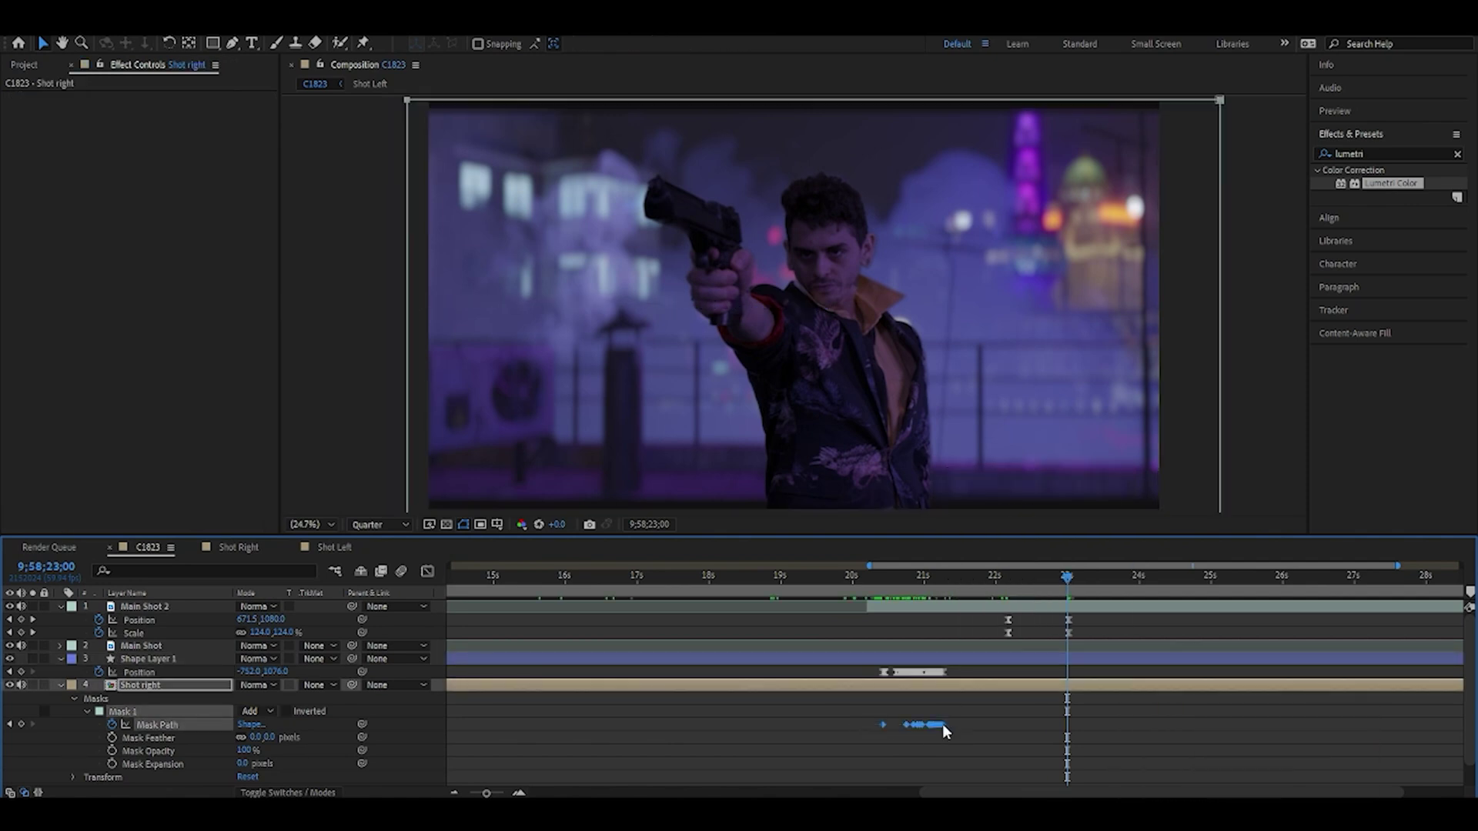
right_click(943, 725)
mouse_move(993, 716)
left_click(1155, 624)
left_click_drag(1069, 577, 1068, 621)
key("u")
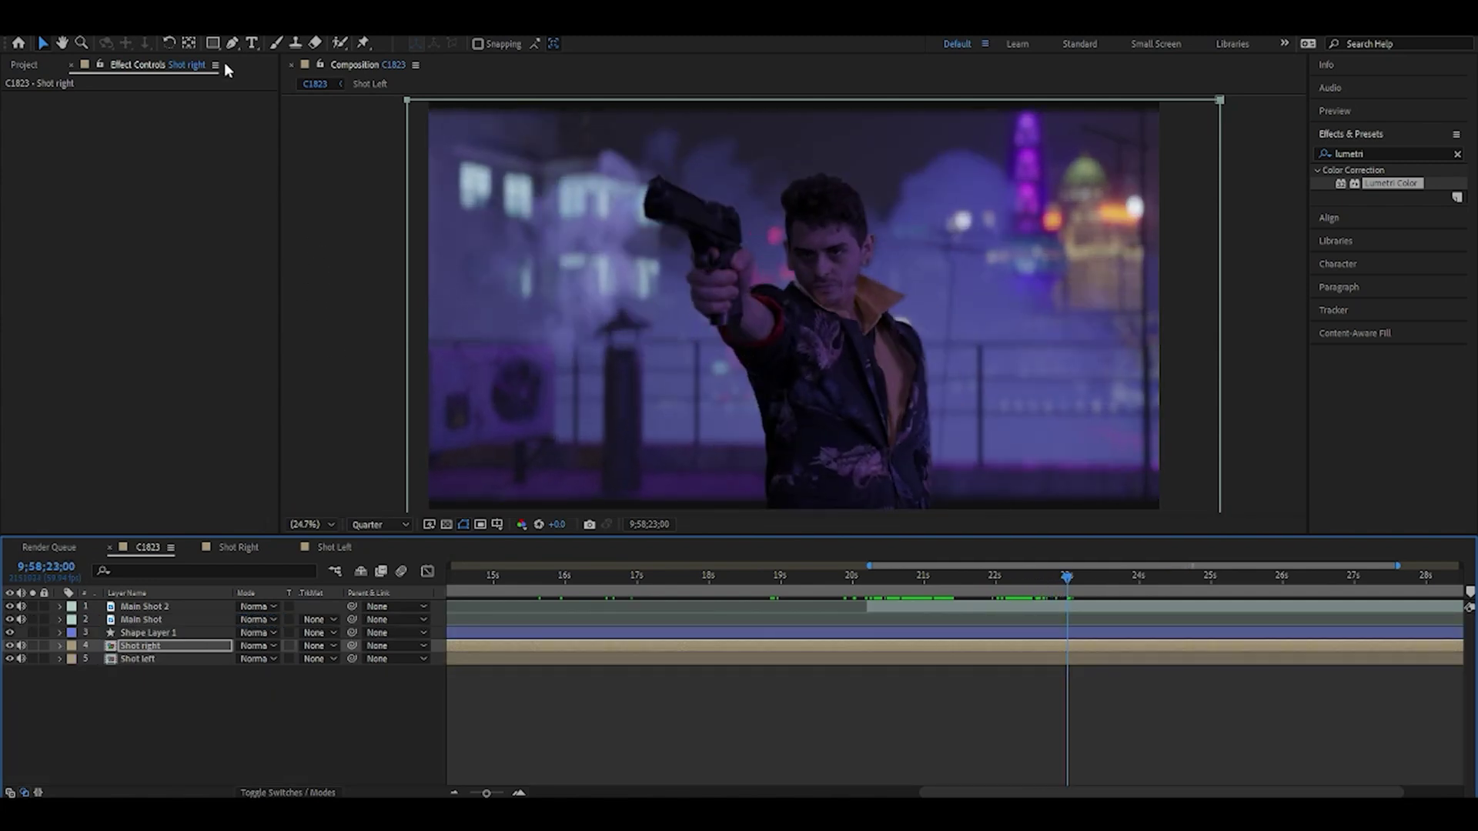
Draw a wide black rectangle shape overlapping the frame's upper edge and name its layer "Aspect Ratio 1"
left_click(214, 45)
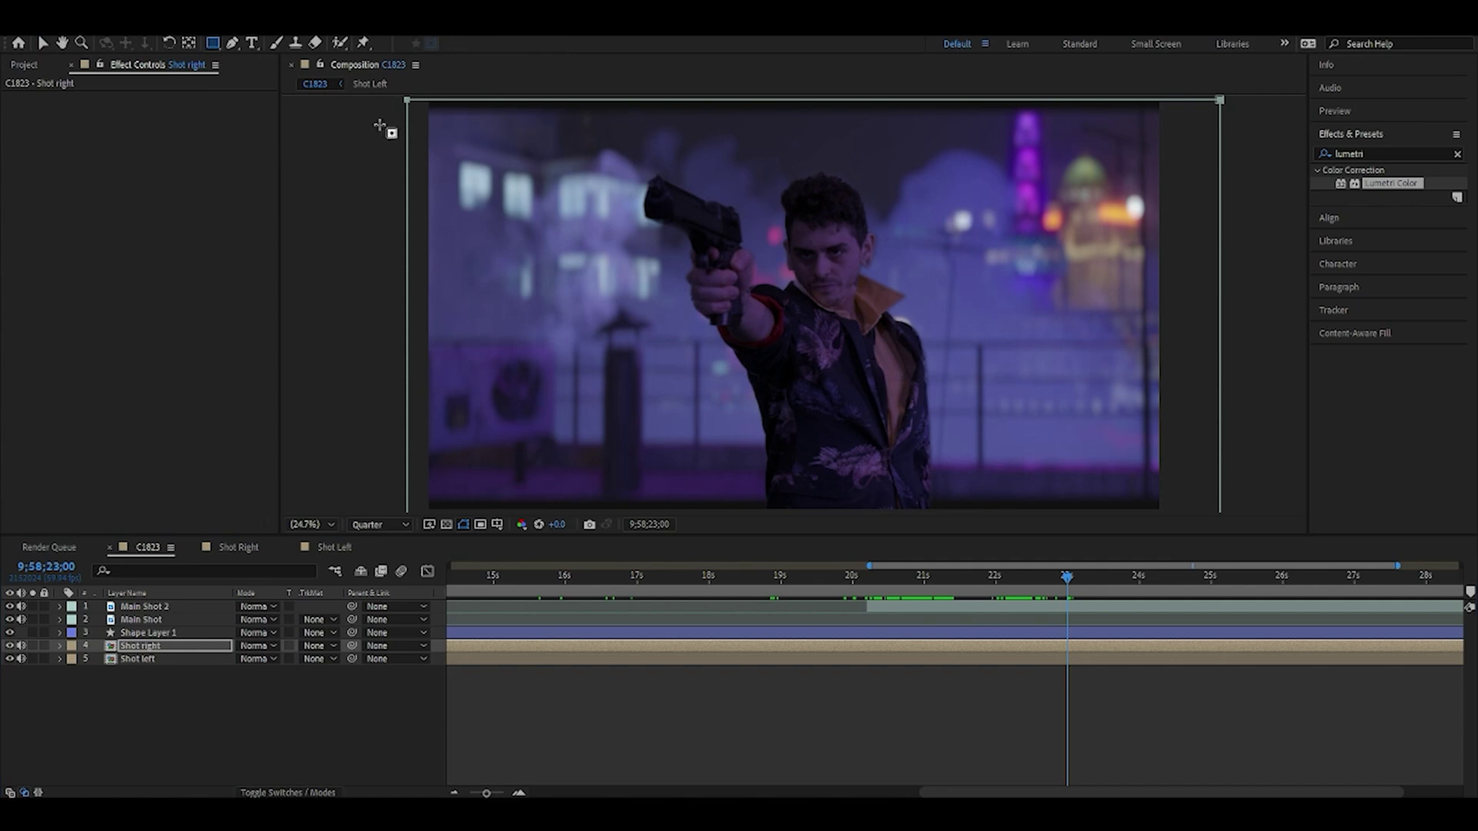
left_click_drag(555, 99, 1017, 207)
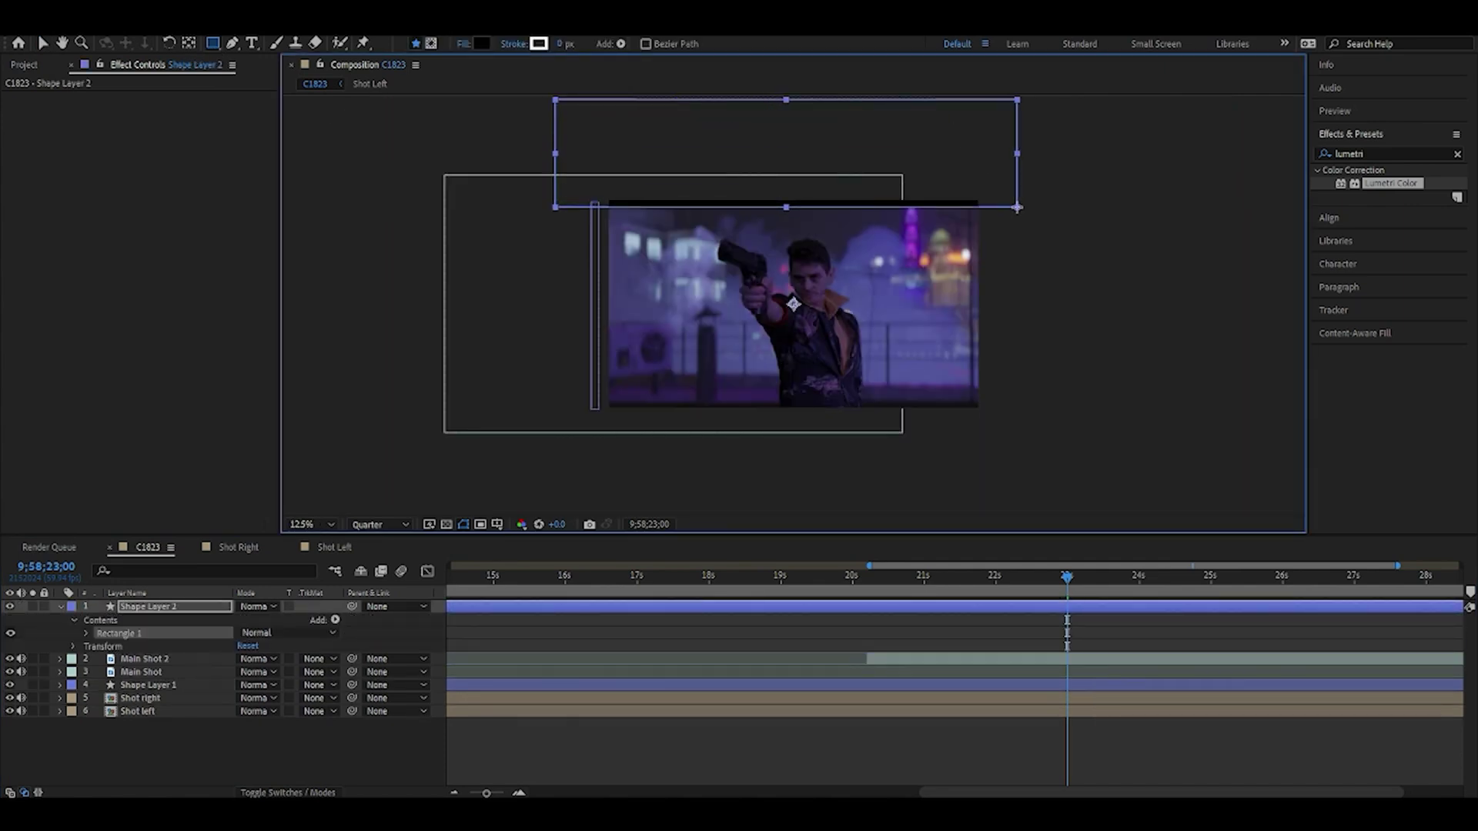
key("v")
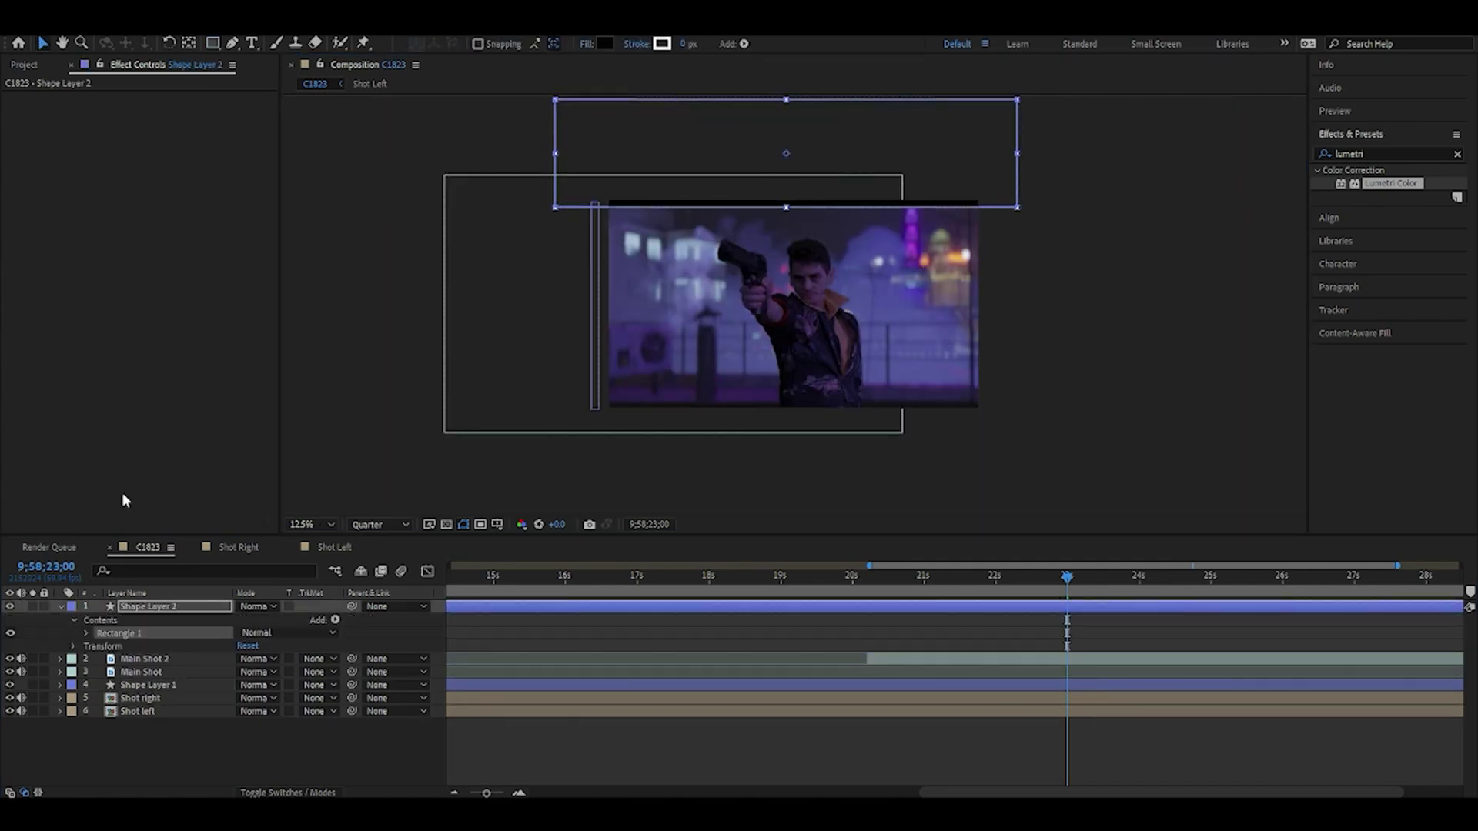
right_click(161, 607)
left_click(206, 583)
type("Aspect Ratio 1")
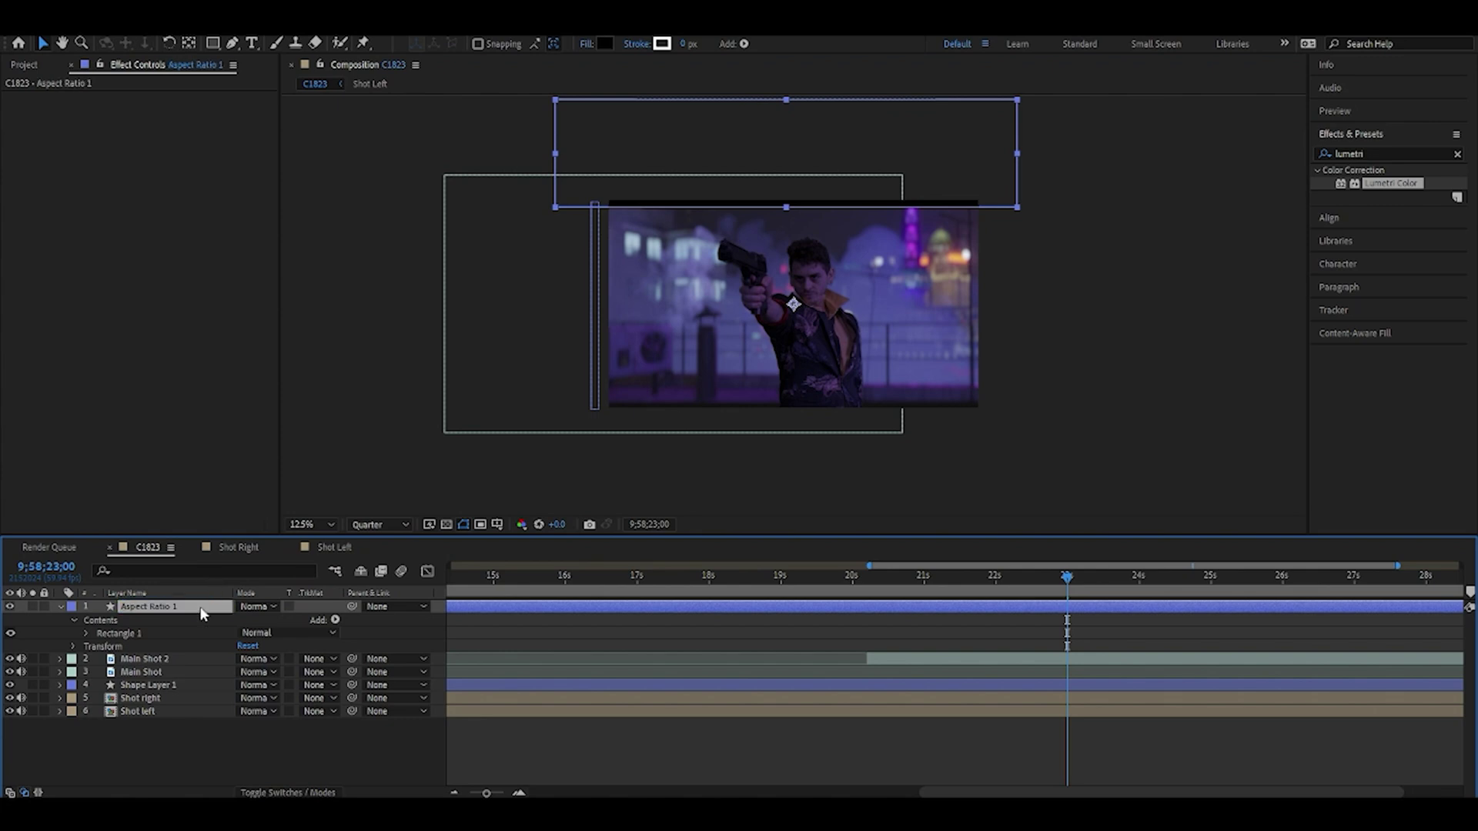
Duplicate the Aspect Ratio 1 layer and place the copy over the frame's lower edge as the bottom letterbox bar
key("ctrl+d")
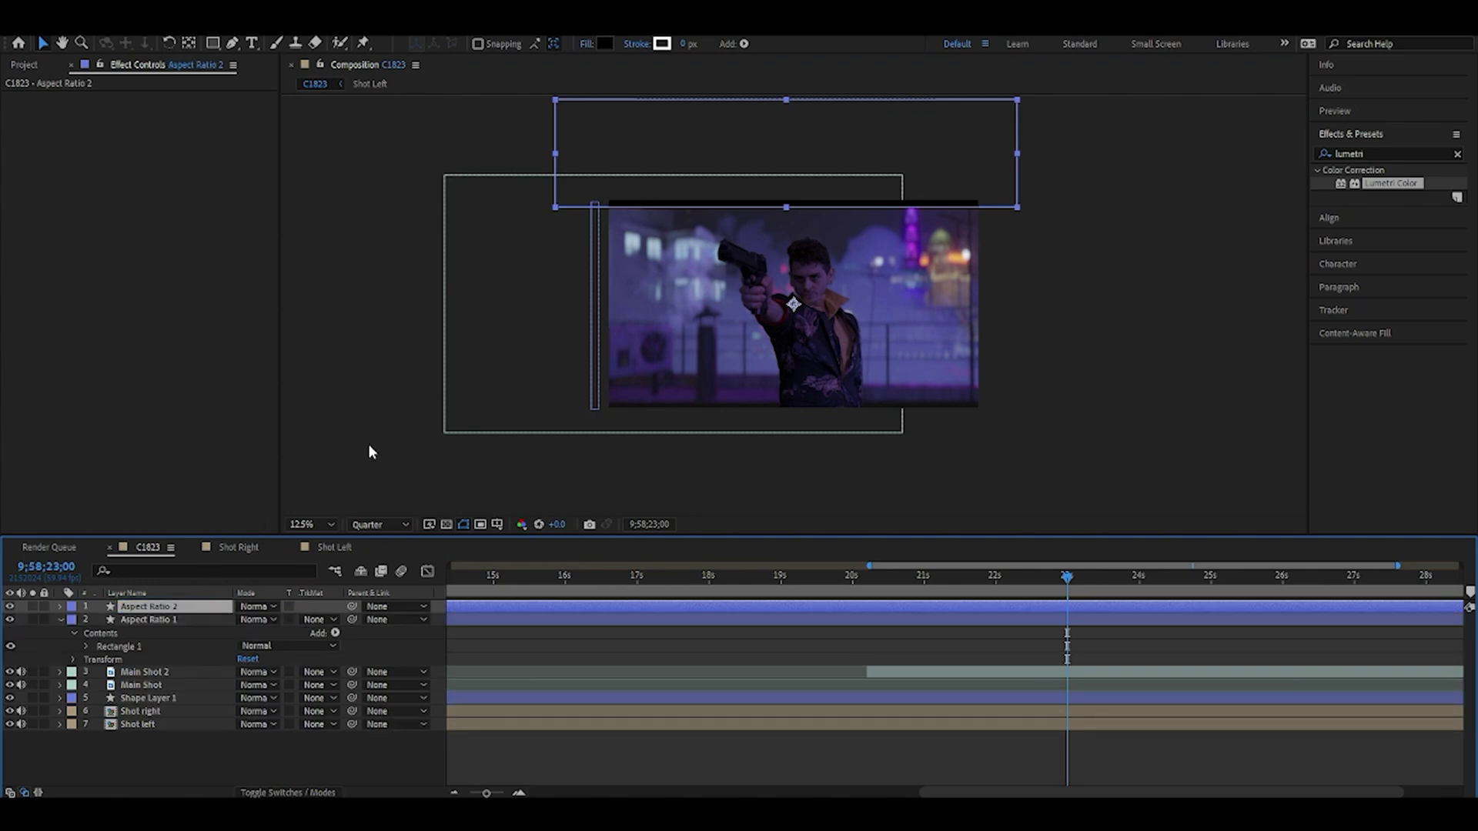
left_click_drag(959, 157, 976, 458)
left_click(1118, 379)
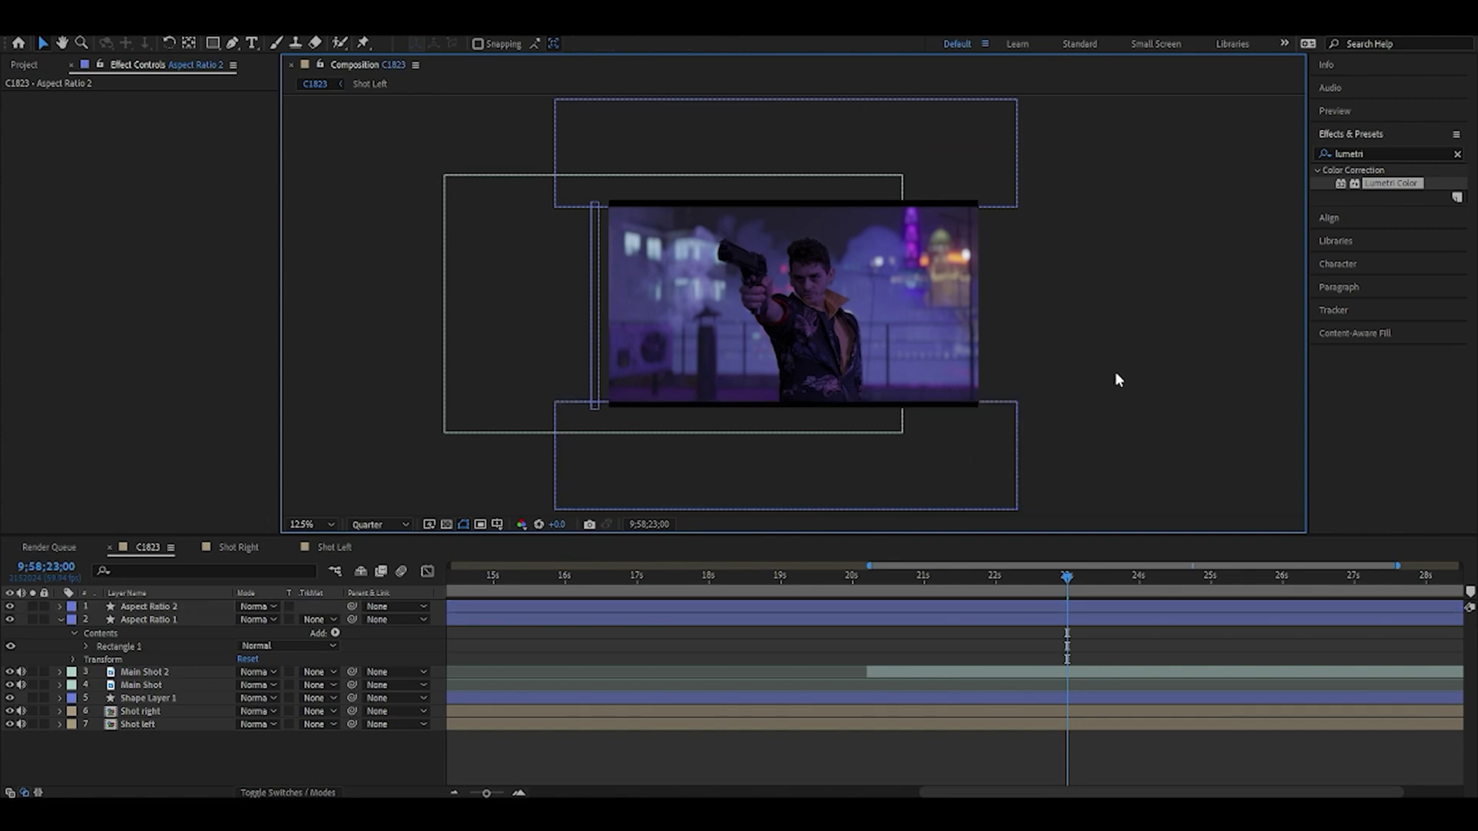
Place Aspect Ratio 1 beneath Main Shot 2 in the layer order and keyframe both bars closing inward at 9;58;23;00
left_click_drag(146, 620, 175, 678)
left_click_drag(1032, 579, 1068, 581)
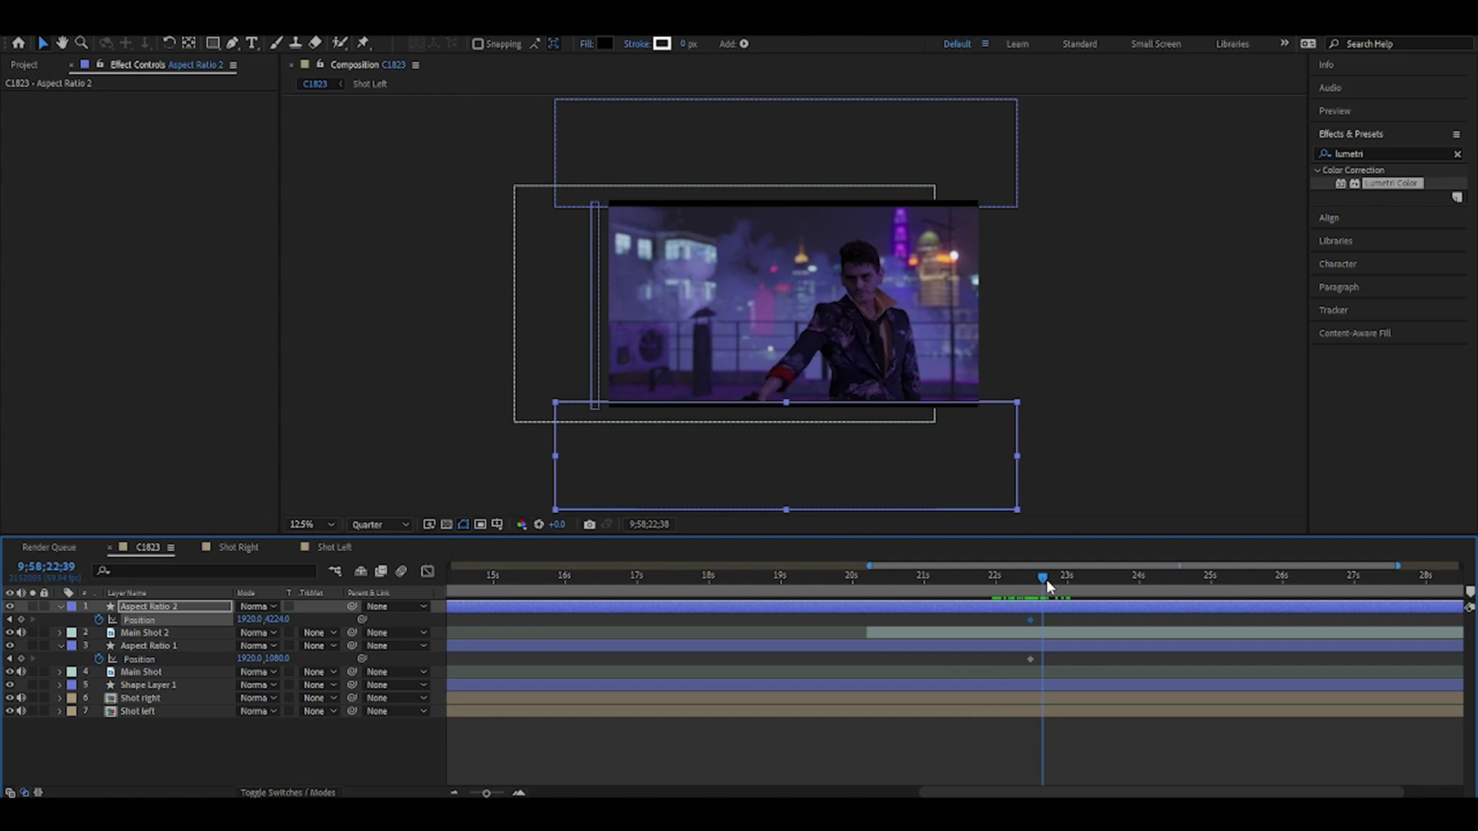
left_click_drag(969, 455, 967, 410)
left_click_drag(976, 176, 975, 243)
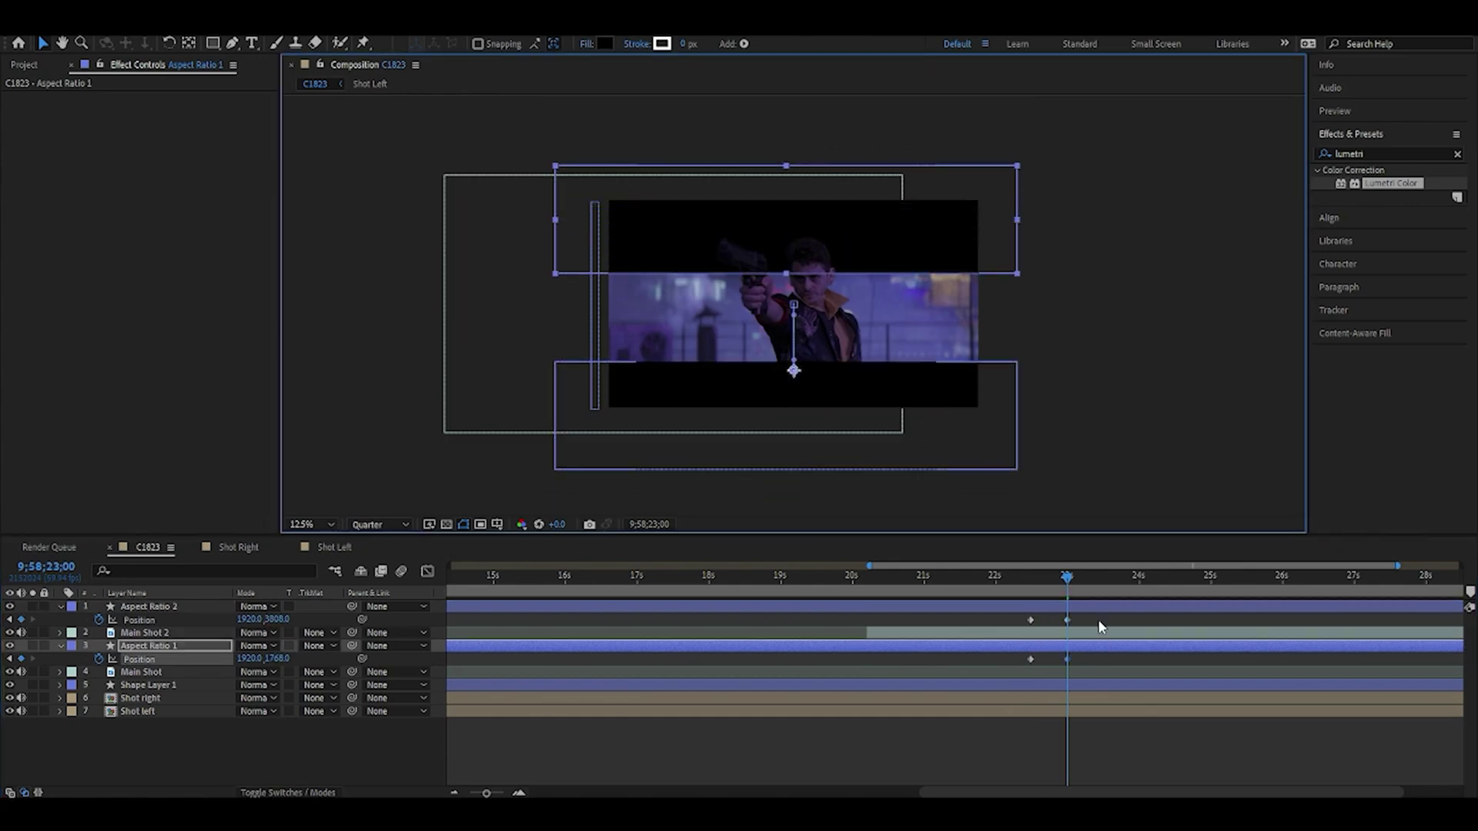
Raise the Aspect Ratio 2 and Aspect Ratio 1 bars slightly at their 9;58;23;00 keyframes
left_click(1099, 608)
left_click_drag(928, 389, 929, 375)
left_click(1078, 646)
left_click_drag(994, 248, 994, 241)
left_click(1078, 347)
mouse_move(1067, 583)
left_mouse_down()
mouse_move(1053, 584)
mouse_move(1086, 592)
mouse_move(1033, 593)
mouse_move(1076, 596)
left_mouse_up()
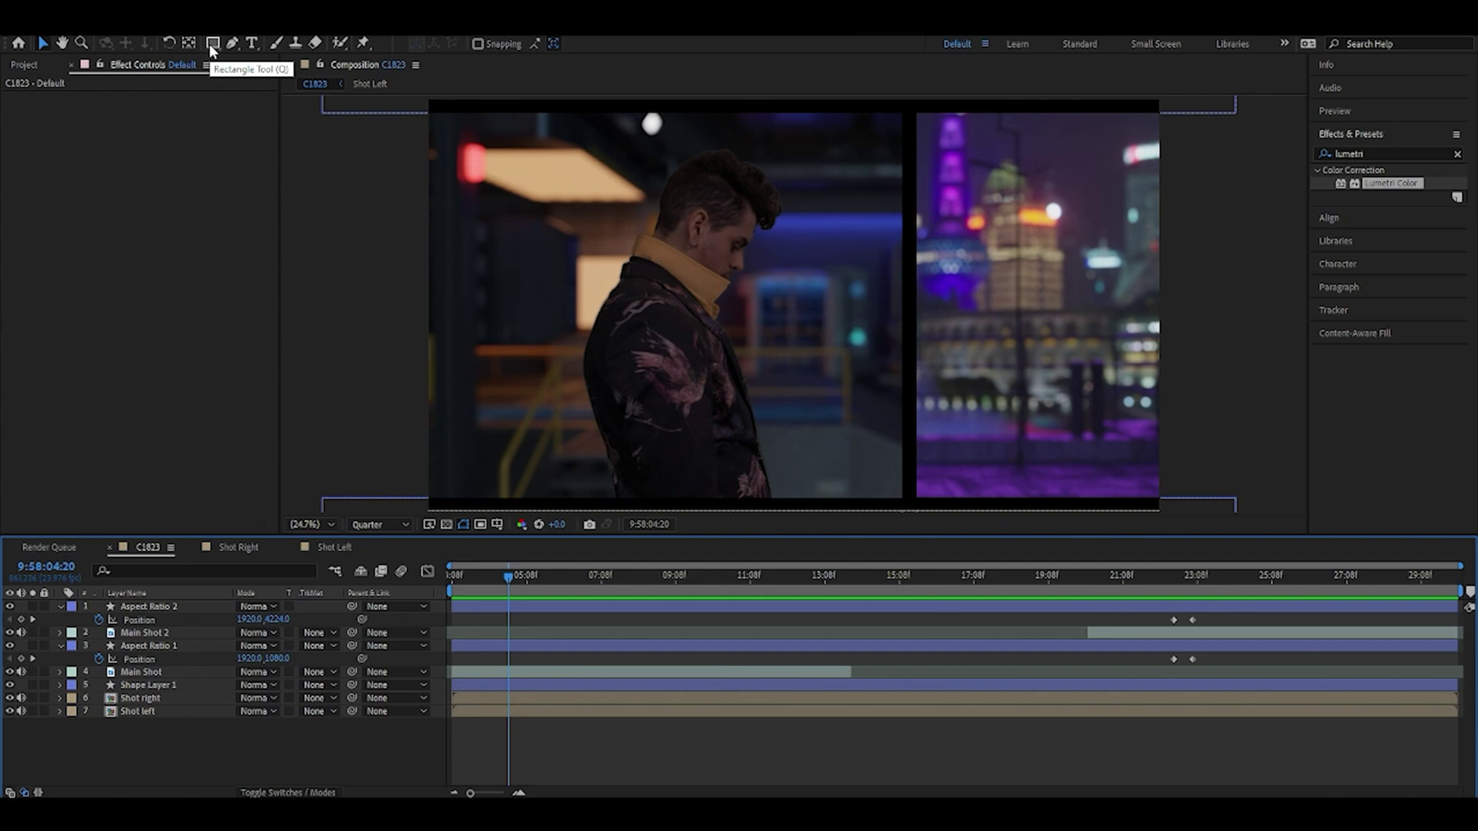
Draw a rectangle shape filled with red DC0000 that covers the whole panel containing the actor, up to the black divider
left_click(210, 43)
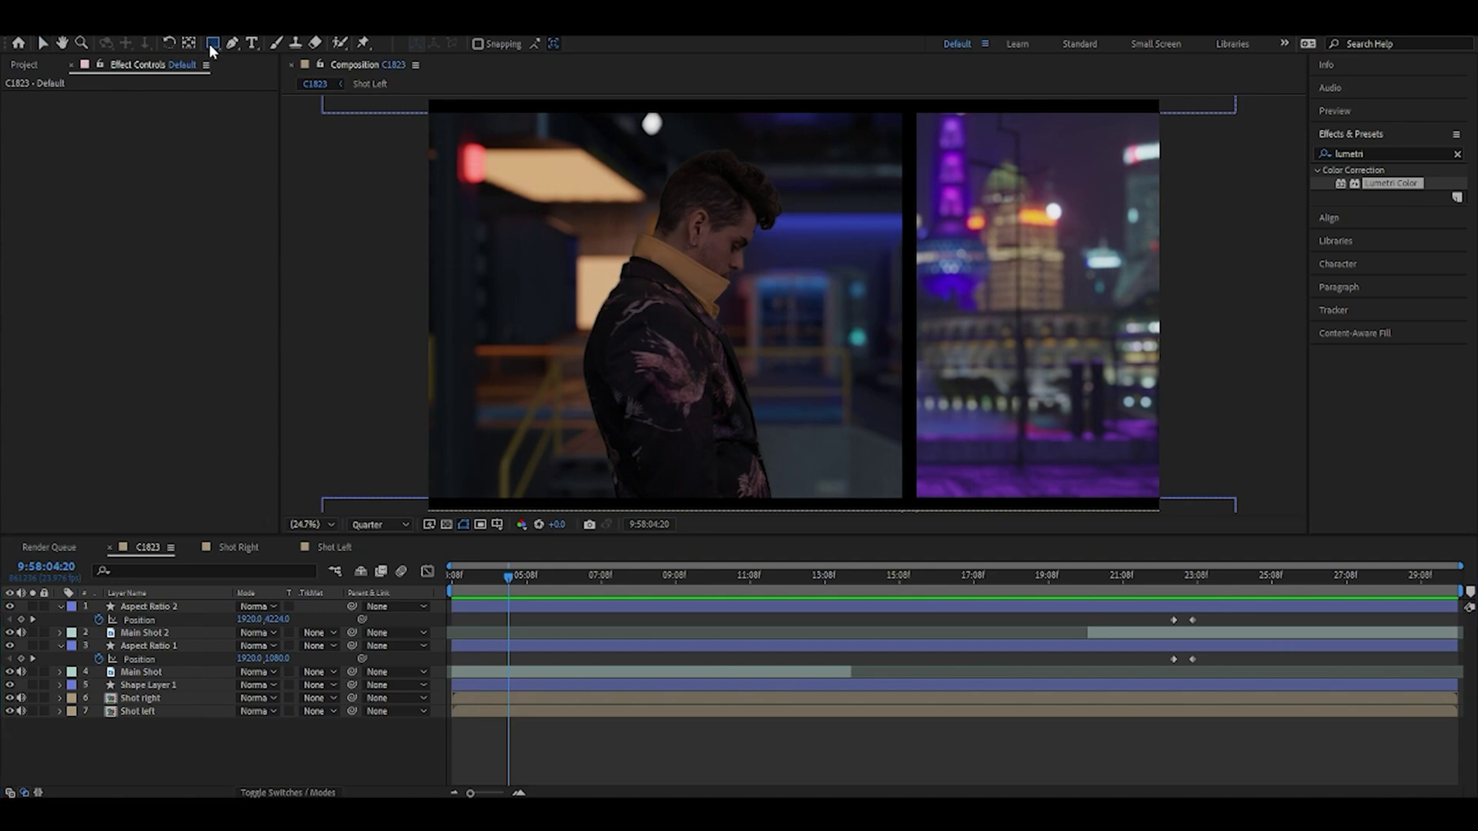
left_click(483, 43)
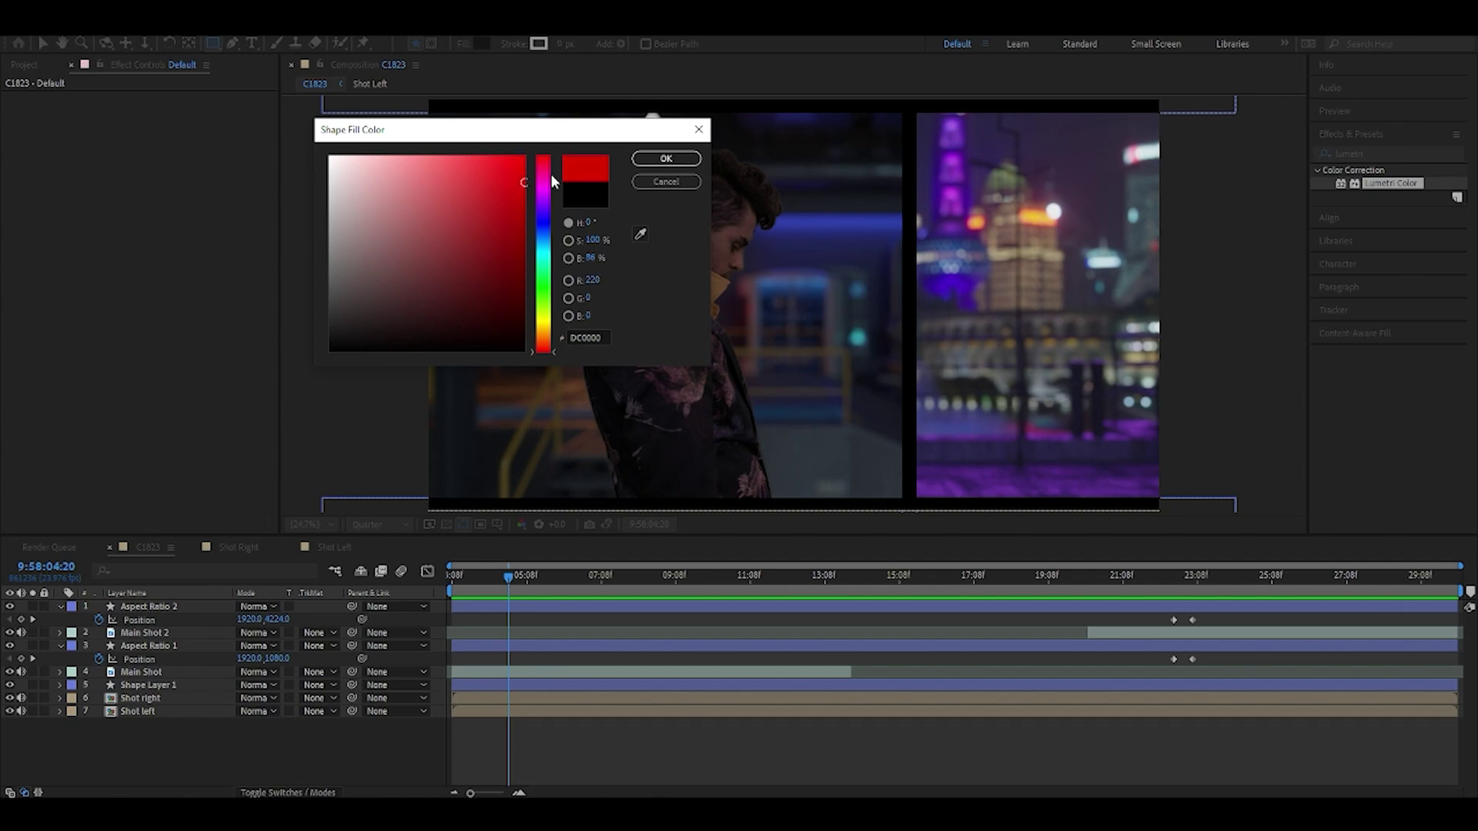
left_click(666, 158)
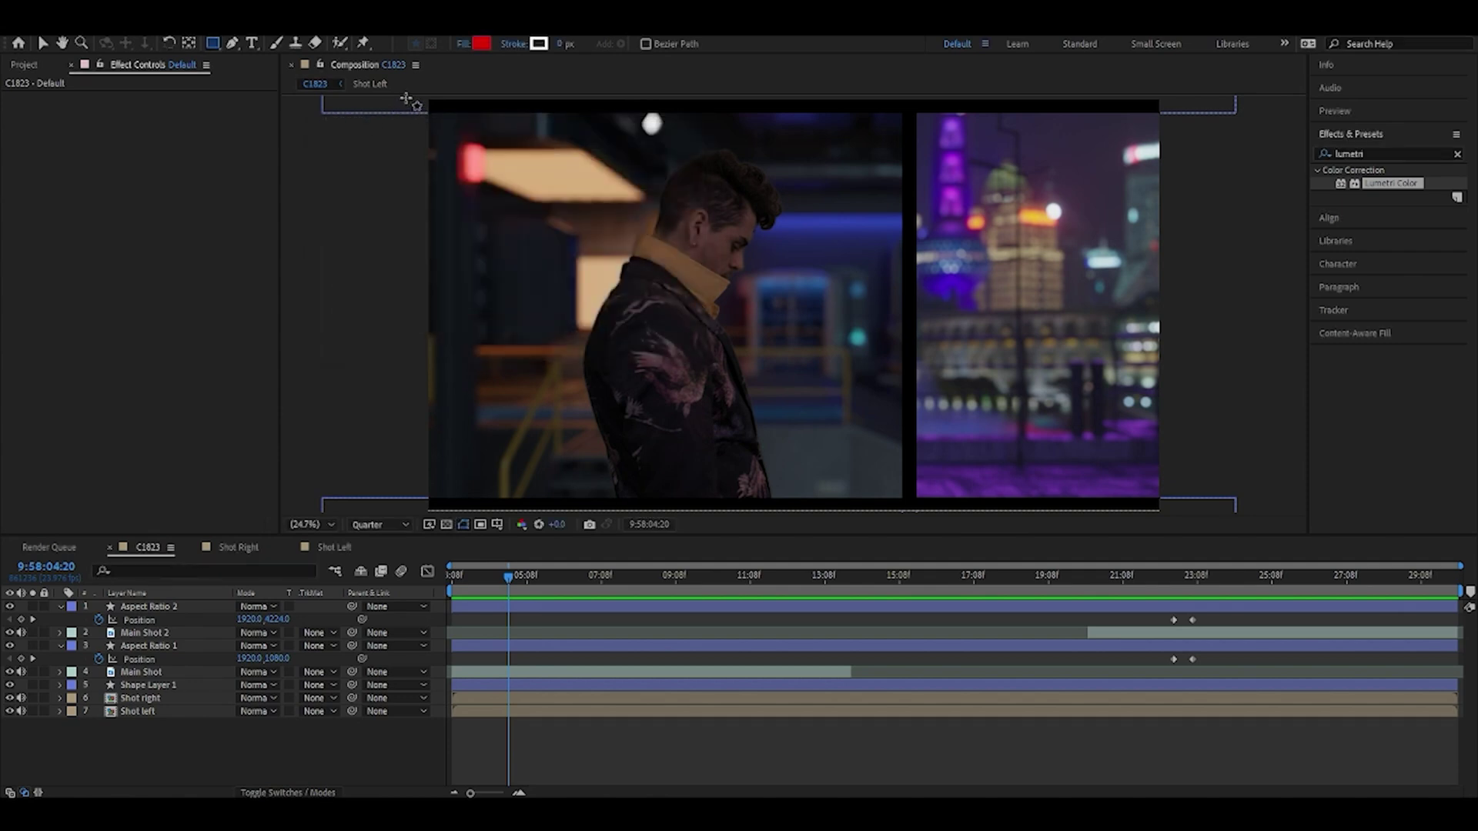
left_click_drag(405, 97, 909, 512)
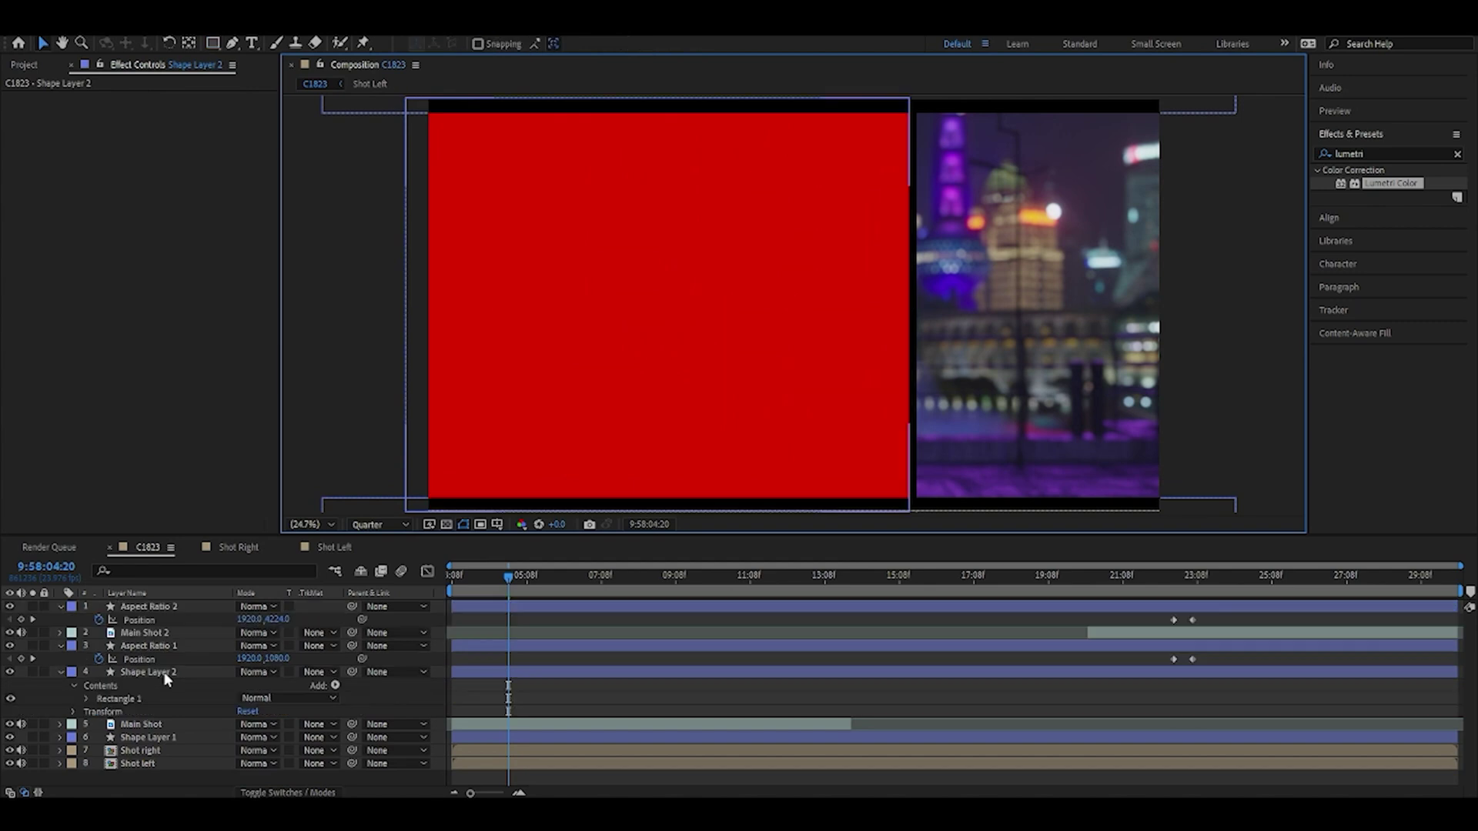
Place the red shape layer directly beneath Shape Layer 1 in the layer order and rename it "RED"
left_click(164, 672)
left_click_drag(164, 672, 164, 741)
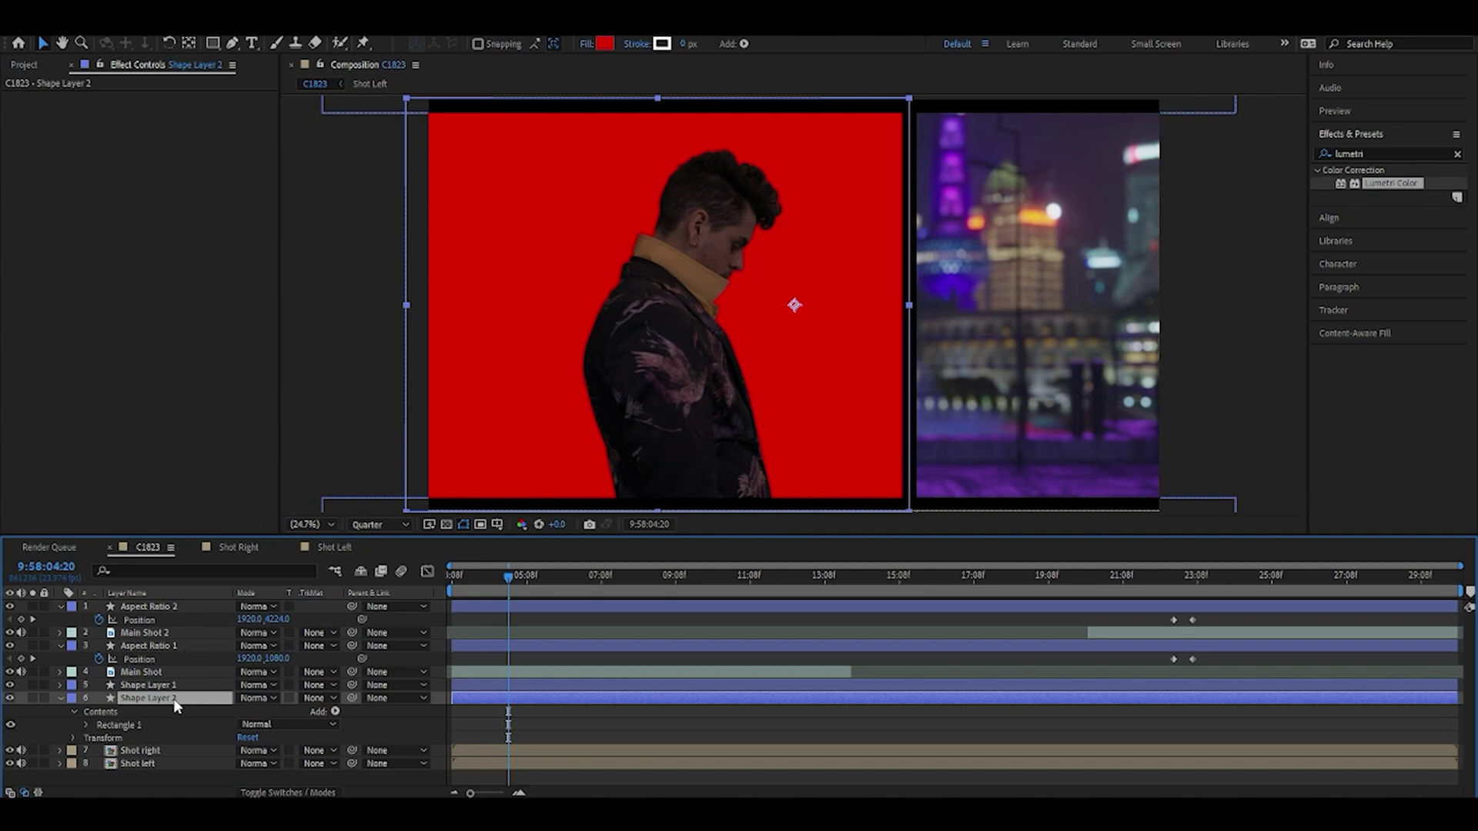
right_click(174, 703)
left_click(206, 673)
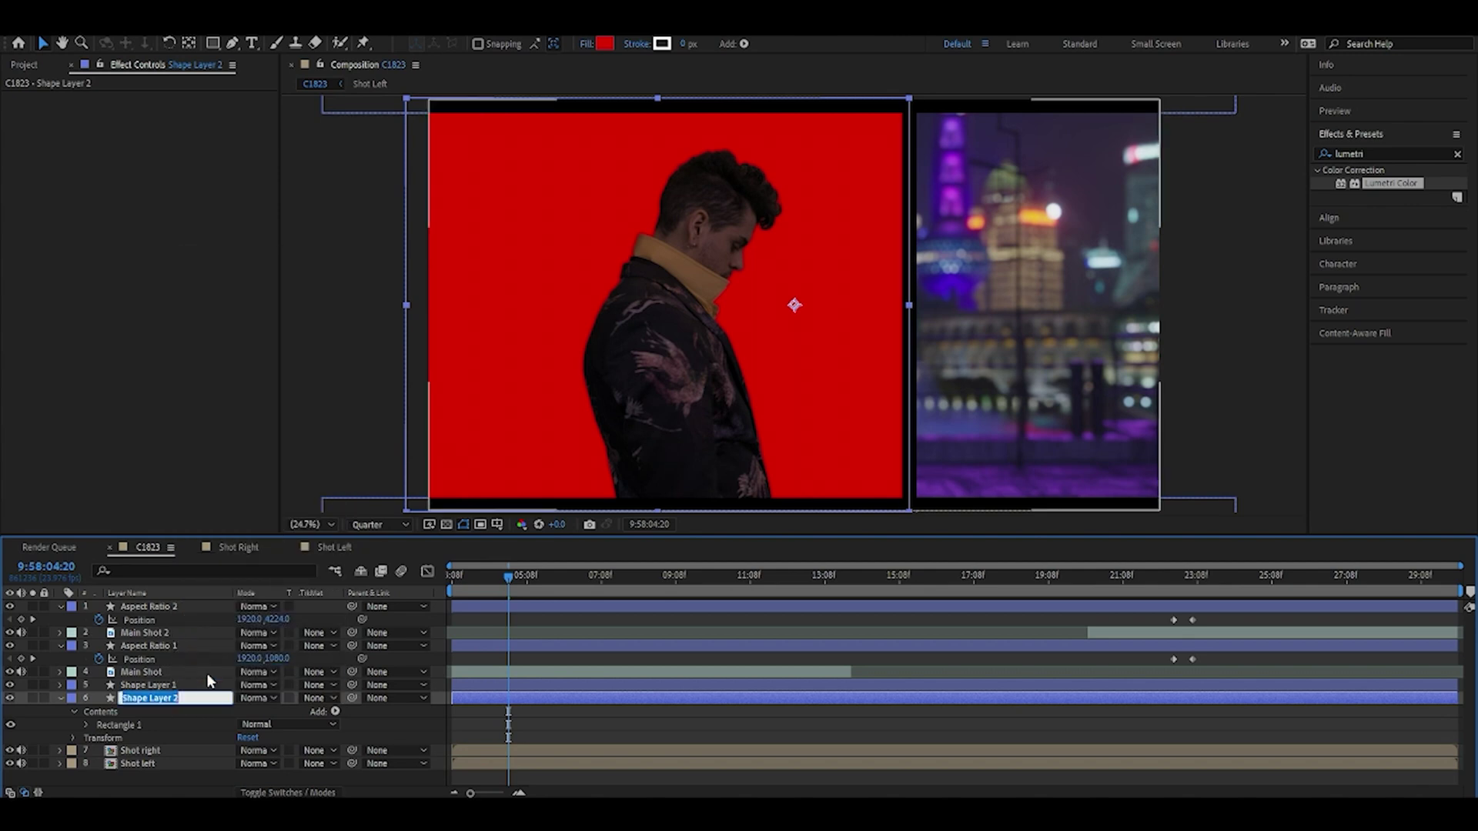
type("RED")
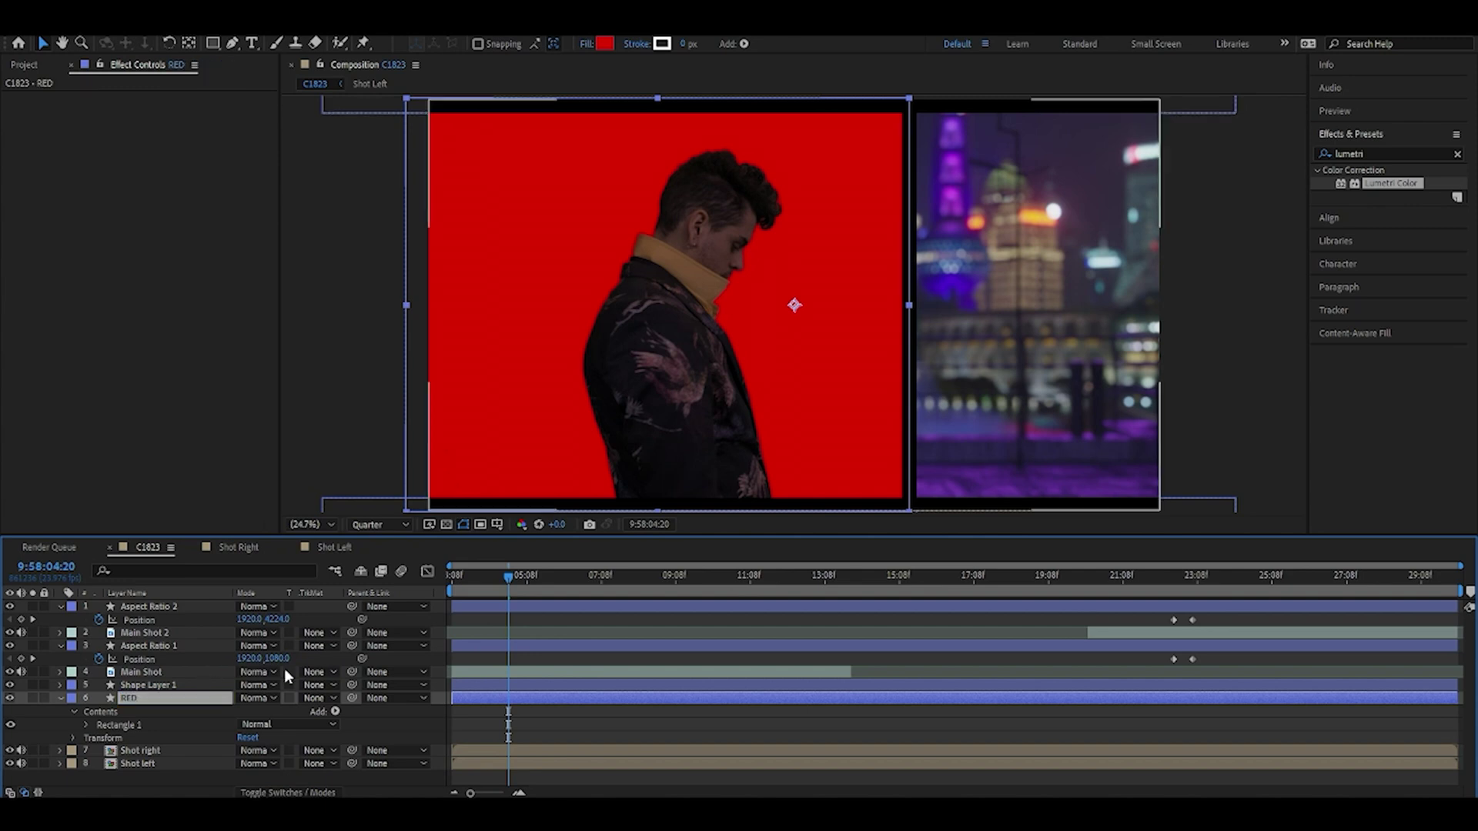
Draw a blue-filled rectangle shape covering the city panel, from the black divider to past the frame's outer edge
left_click(482, 43)
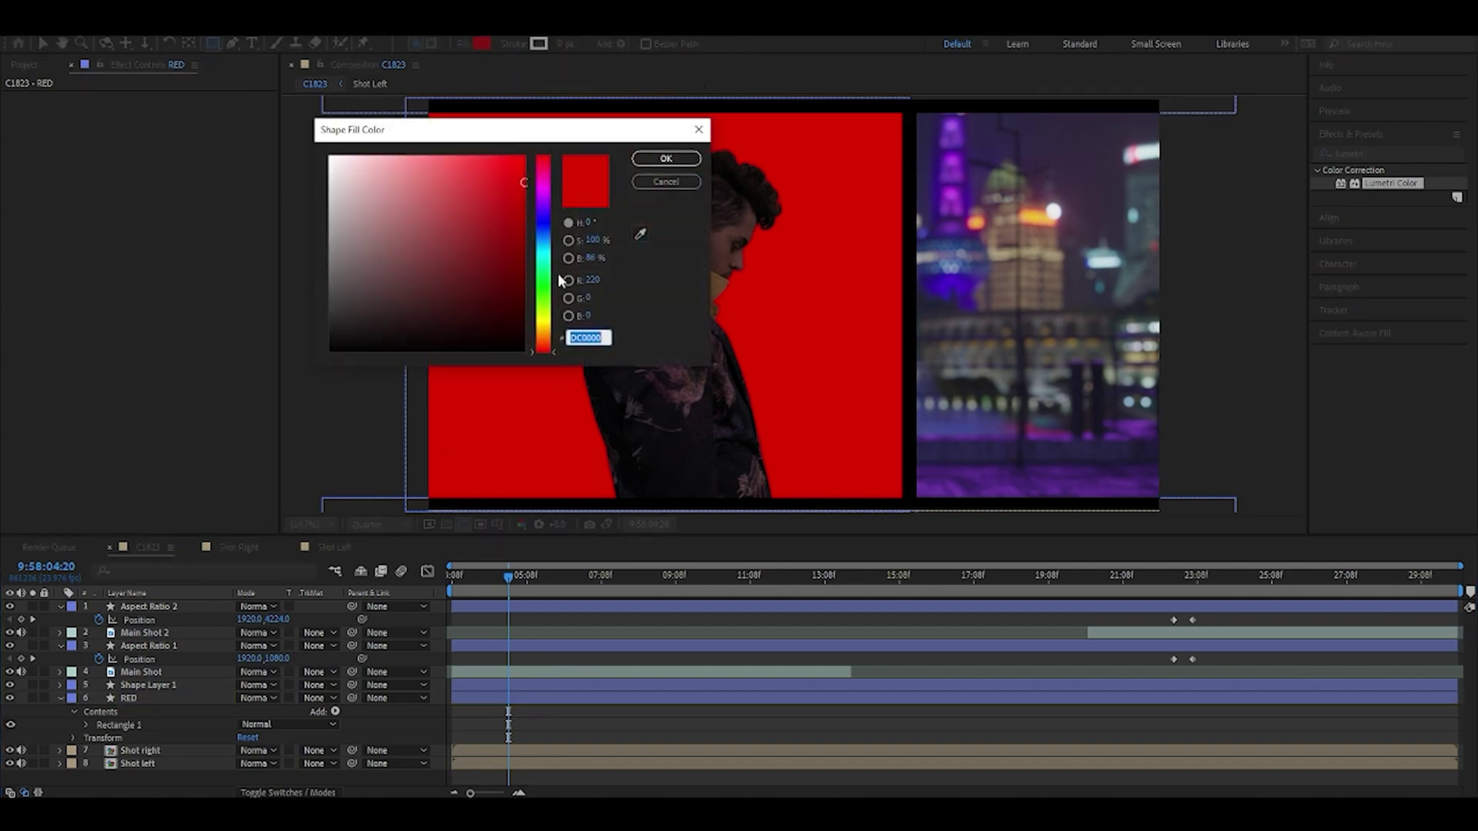
left_click_drag(558, 350, 565, 245)
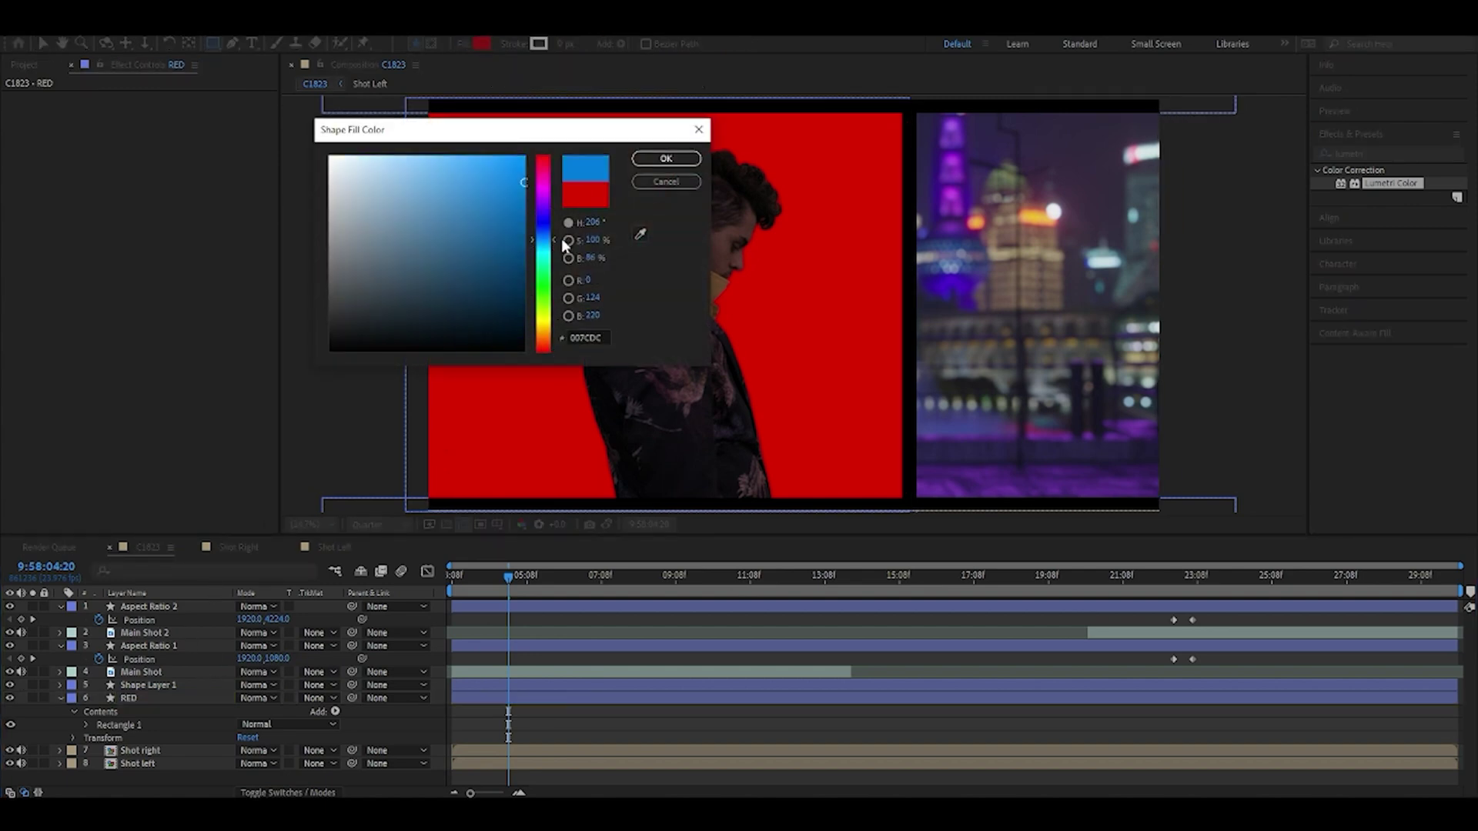
left_click(655, 160)
left_click_drag(910, 98, 1209, 512)
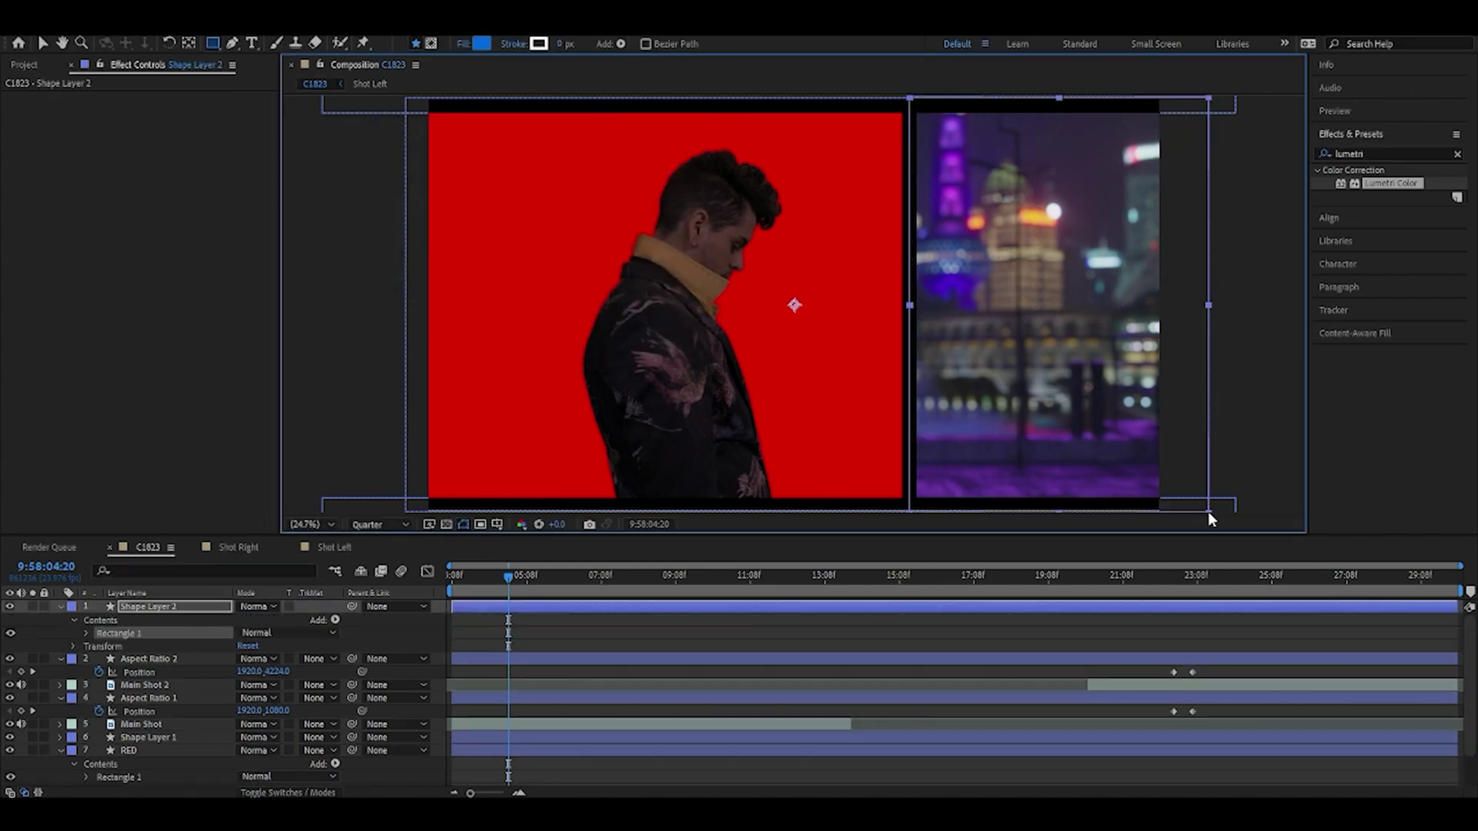
key("Caps_Lock")
key("Caps_Lock")
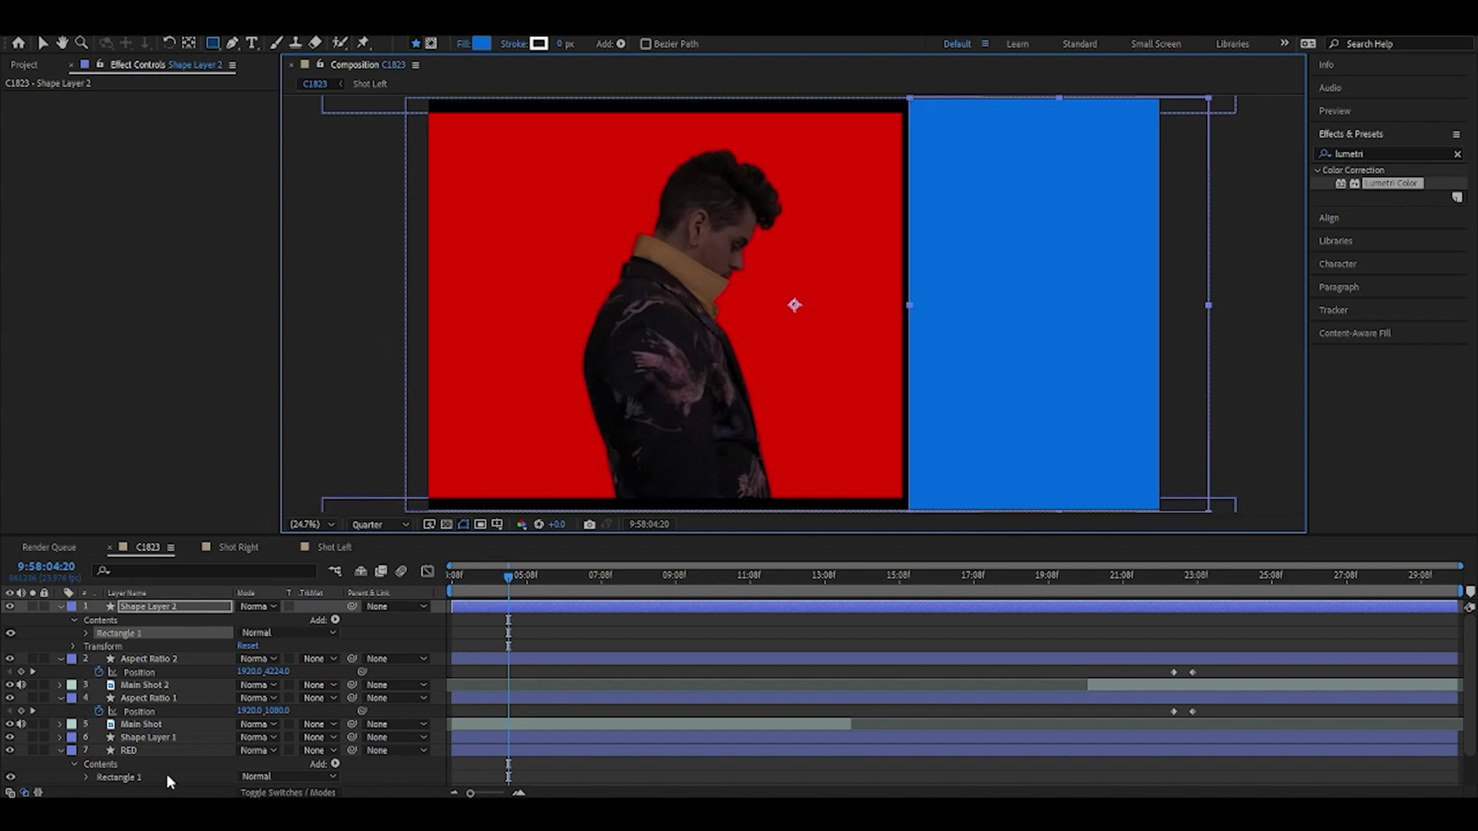
Rename the blue shape layer "BLUE" and place it between Shape Layer 1 and RED in the layer order
right_click(157, 608)
left_click(223, 564)
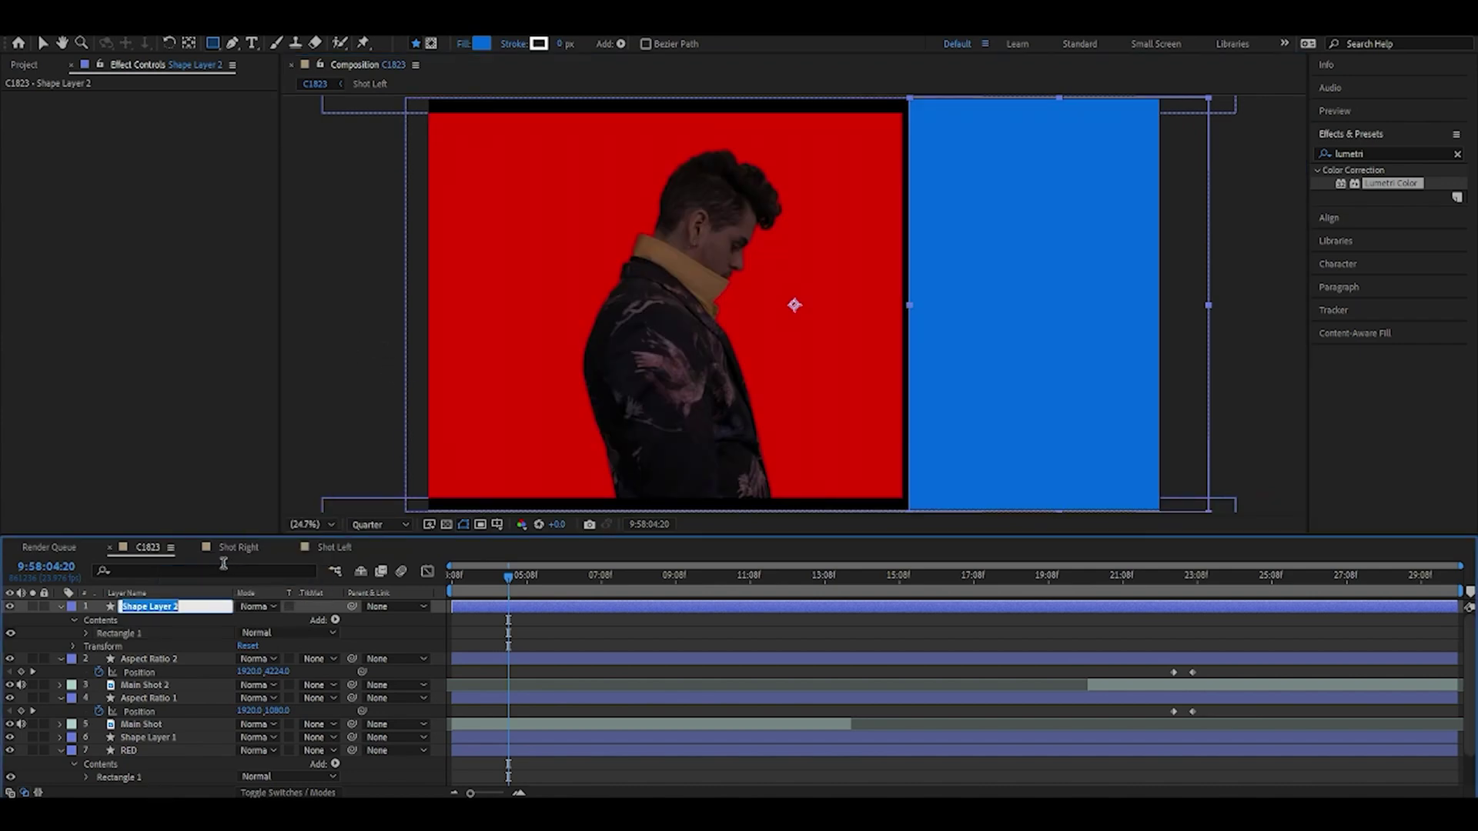
type("BLUE")
key("Return")
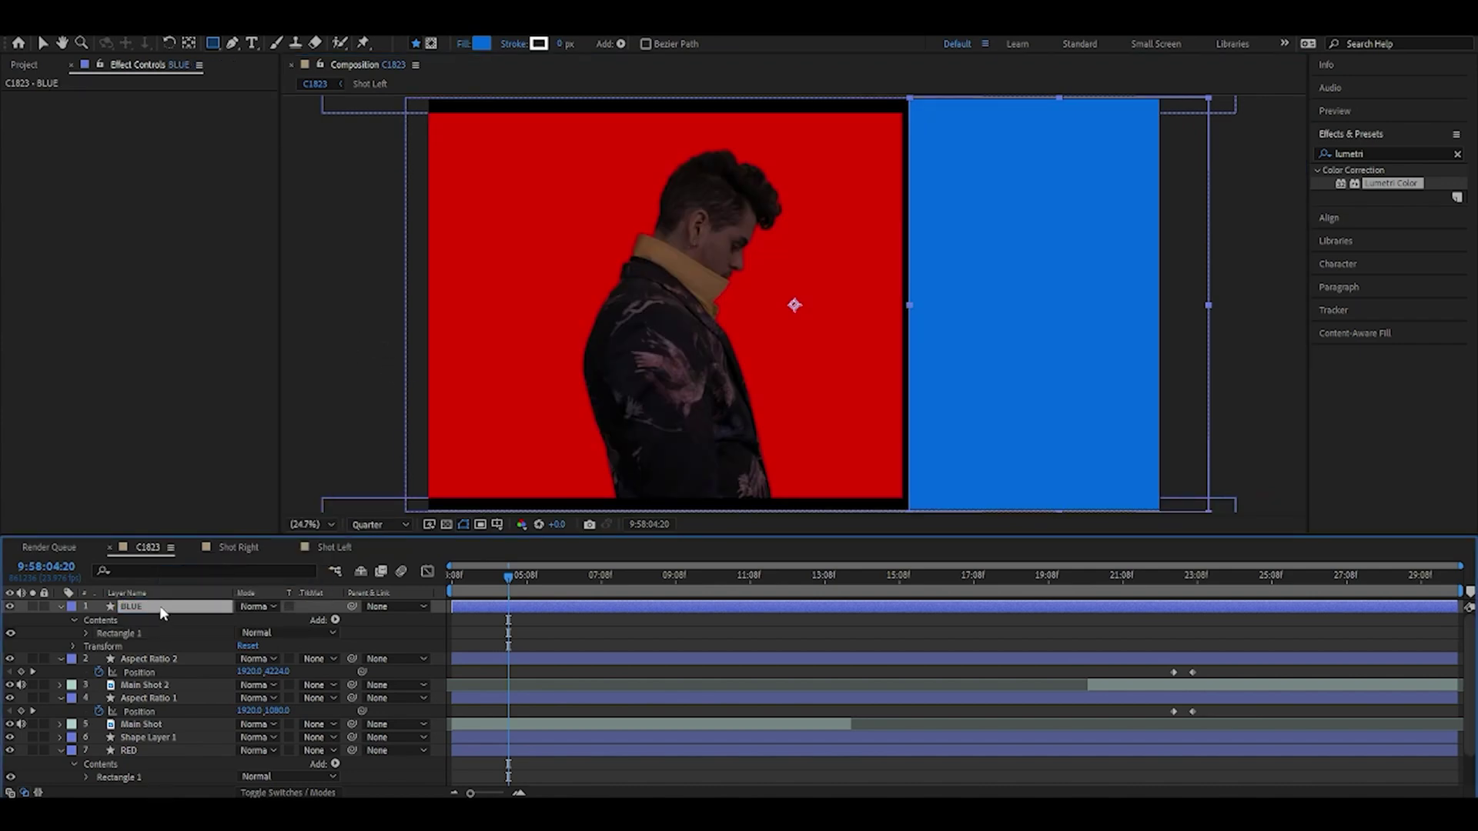
left_click_drag(165, 644, 147, 751)
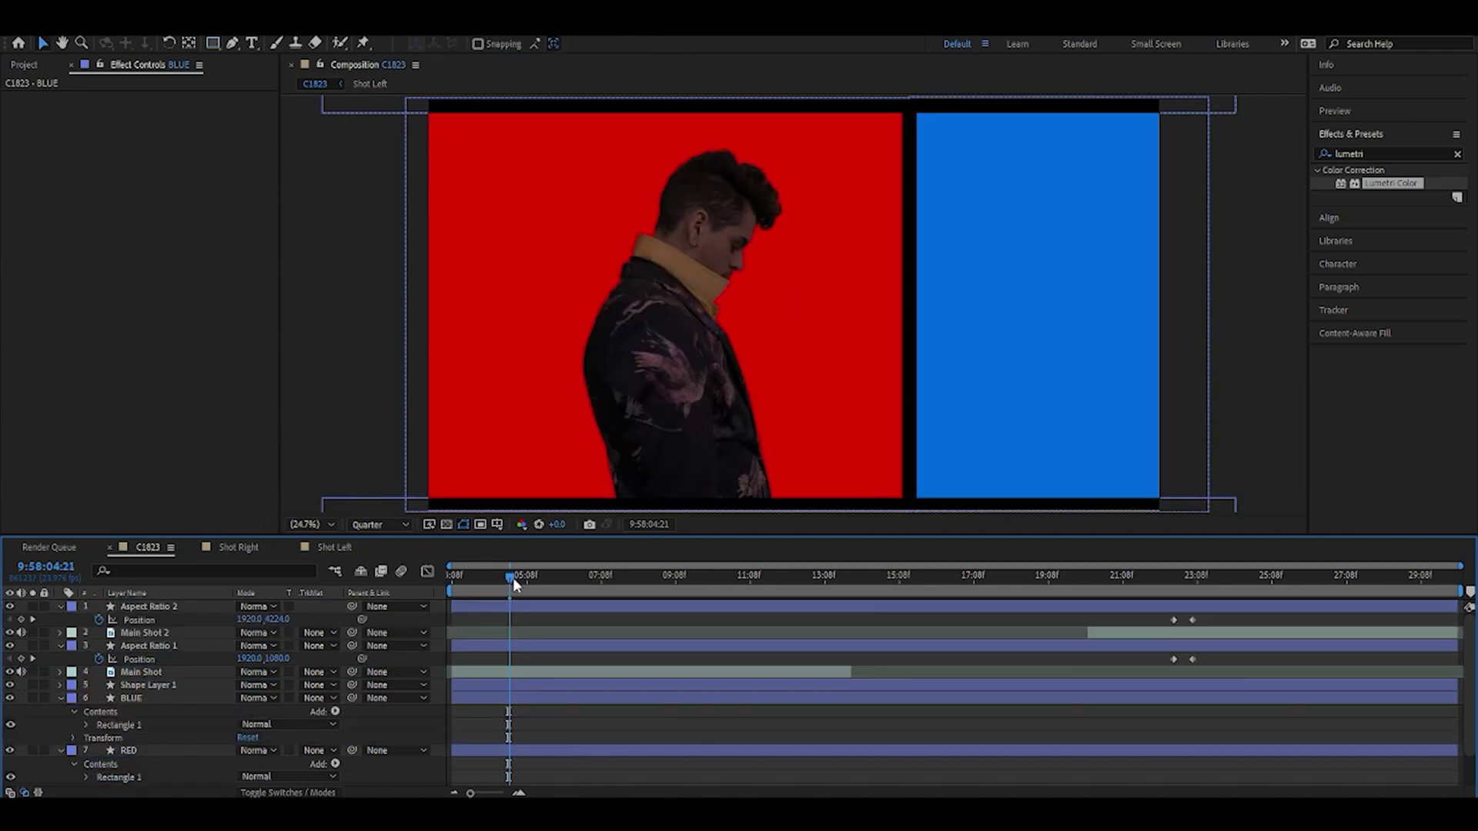
Keyframe the opacity of BLUE and RED from 100% at 9:58:09:08 down to 0% at 9:58:11:08
left_click_drag(509, 579, 762, 603)
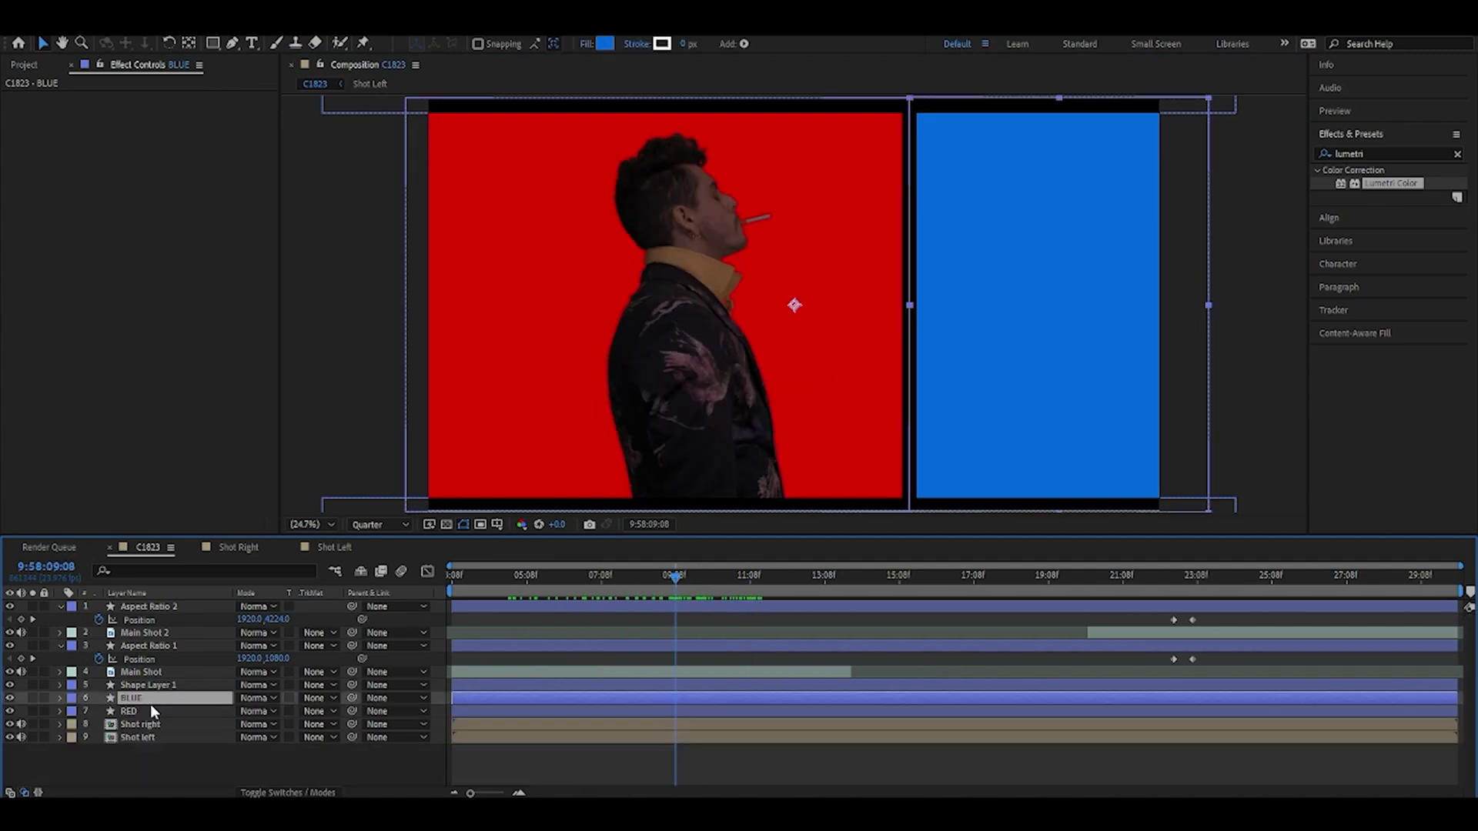
left_click(153, 713, "shift")
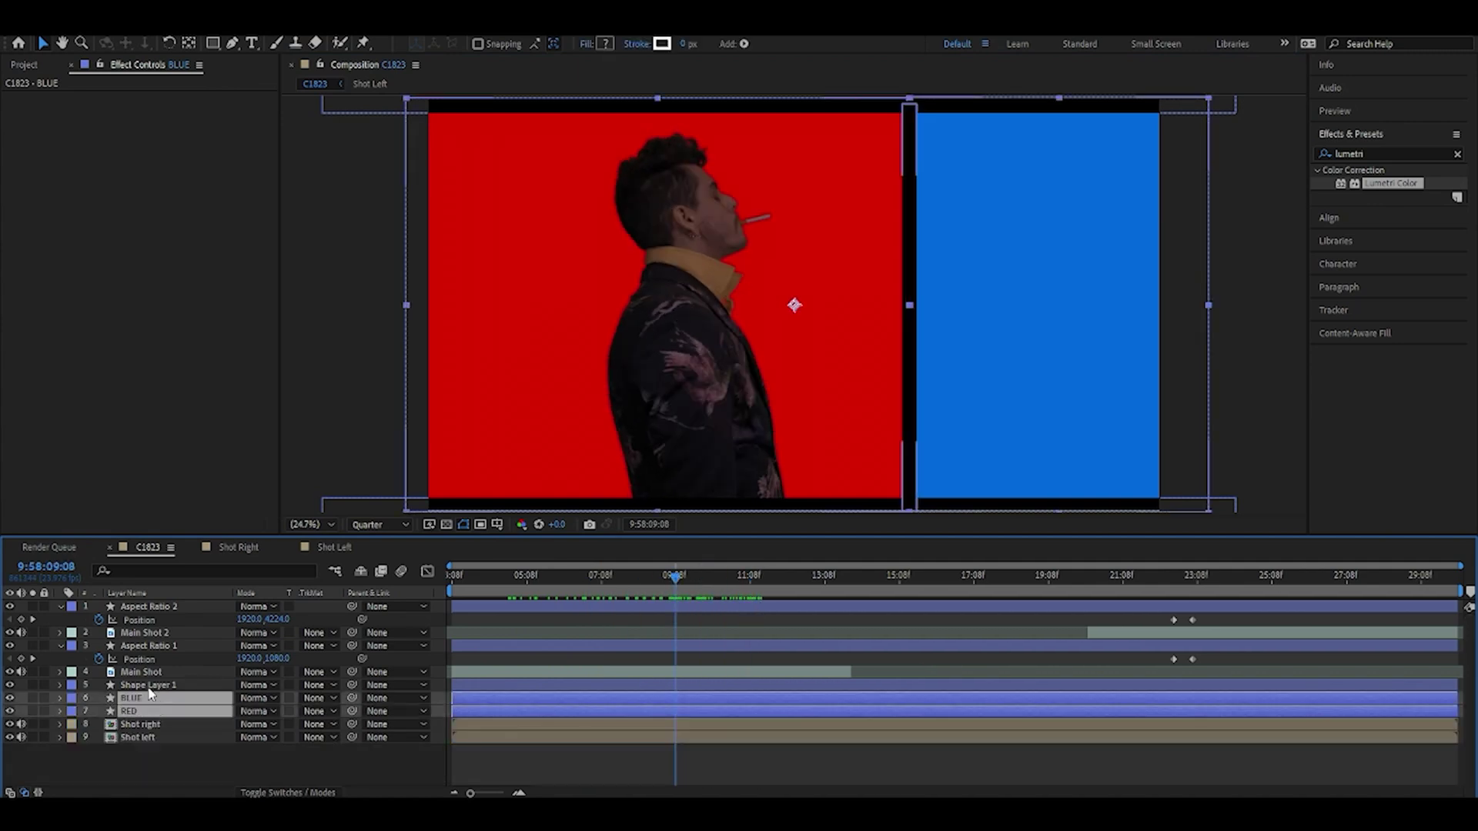
key("t")
left_click(98, 737)
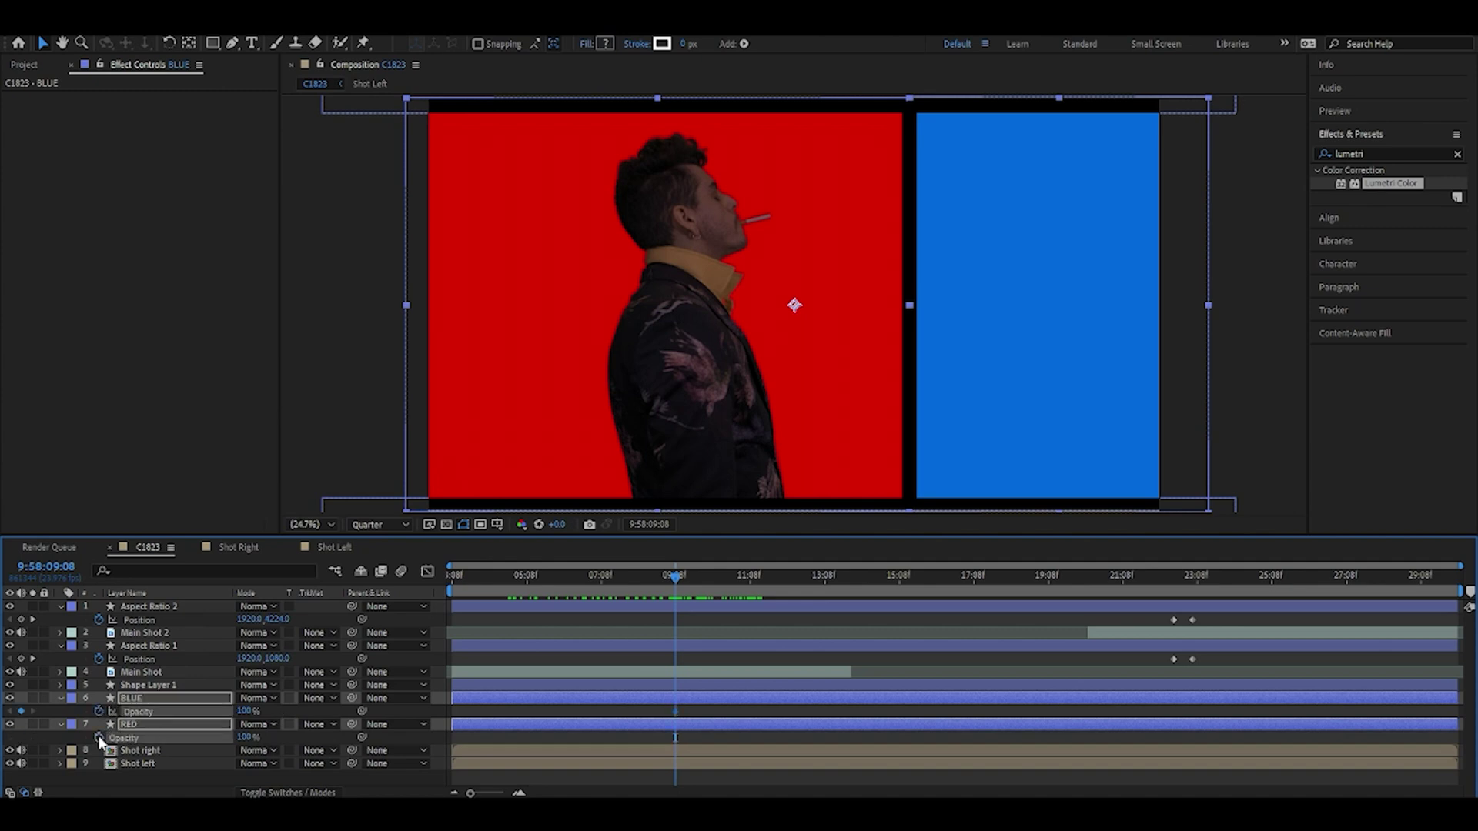
left_click_drag(684, 589, 751, 588)
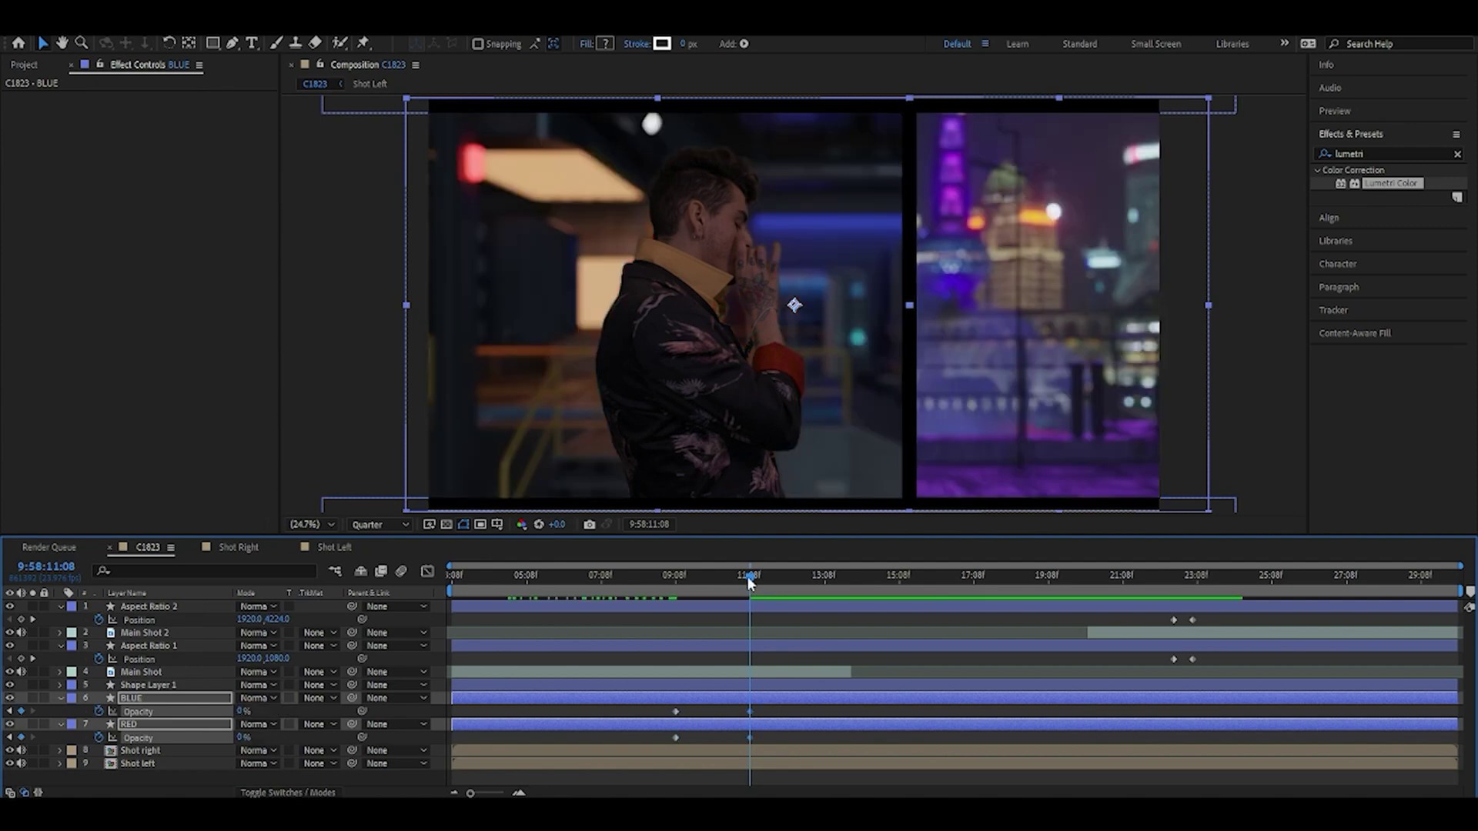
left_click_drag(746, 576, 751, 608)
Duplicate the Main Shot layer and return the playhead to 9:58:09:08
left_click(193, 672)
key("ctrl+d")
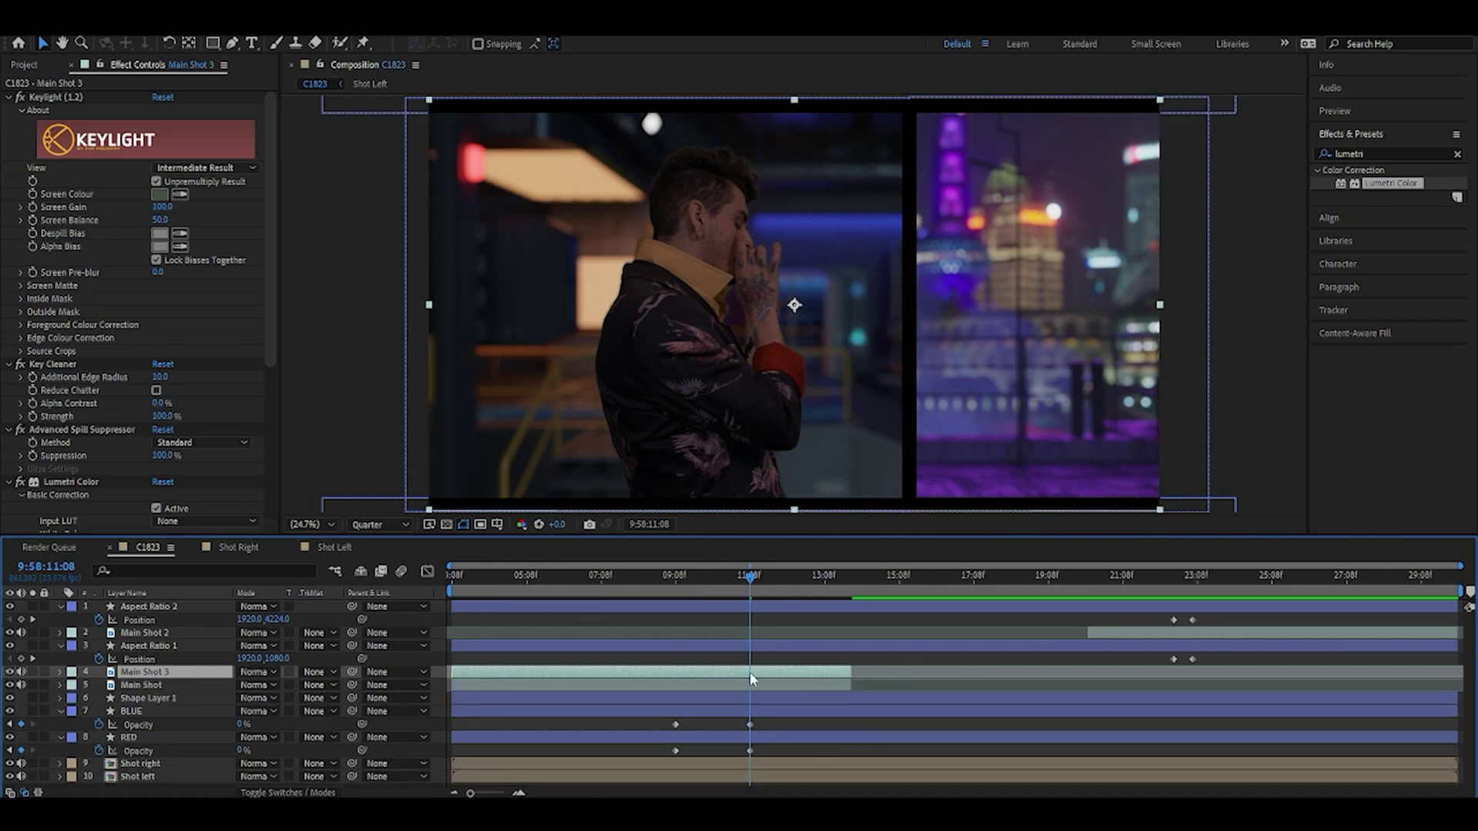
left_click_drag(752, 575, 677, 589)
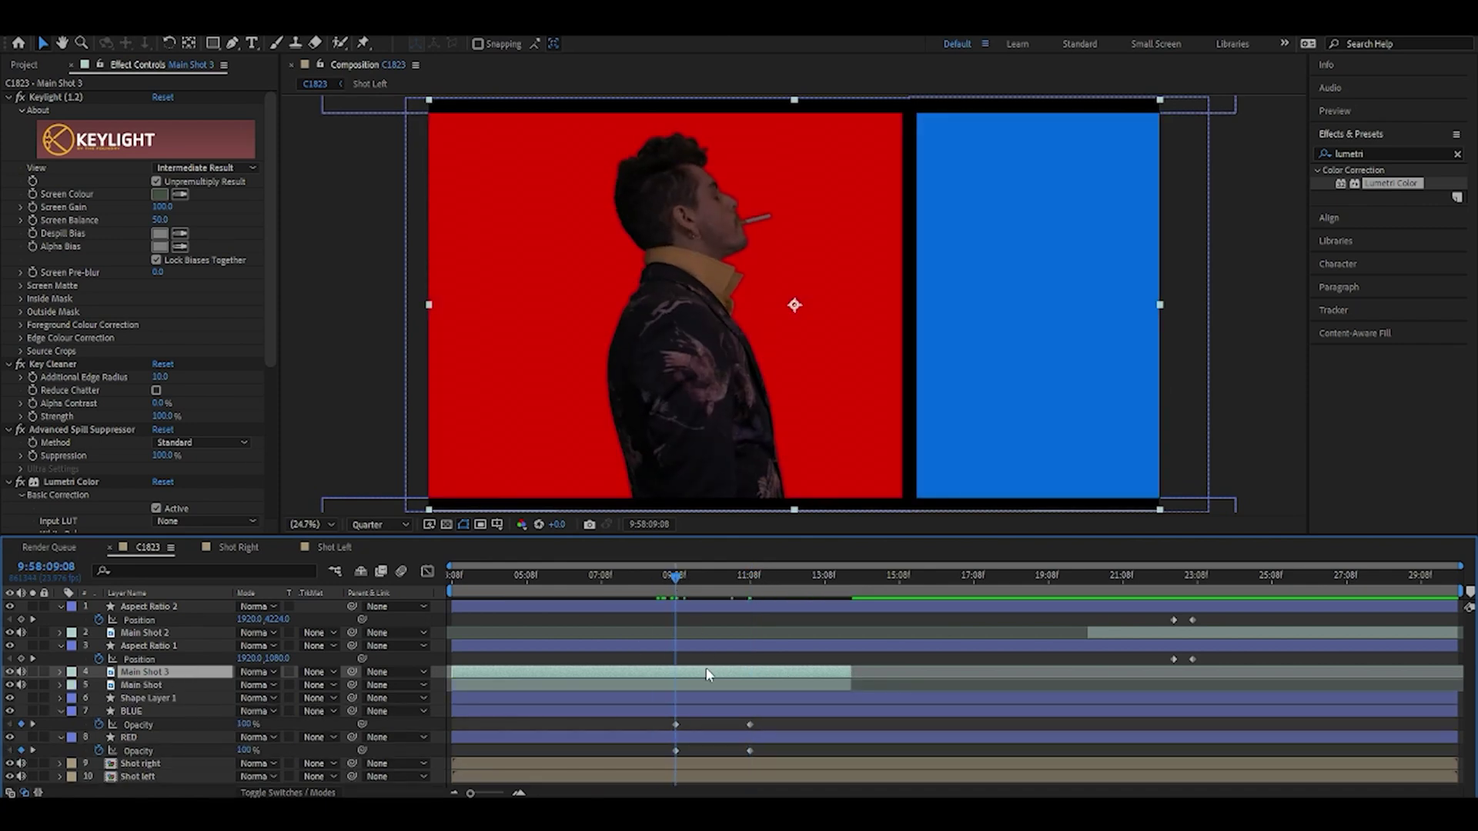
Turn the Main Shot copy into a silhouette with its Lumetri Color effect by lowering Exposure to about -7 and adjusting Blacks
left_click(9, 98)
left_click(9, 111)
left_click(9, 124)
left_click(8, 138)
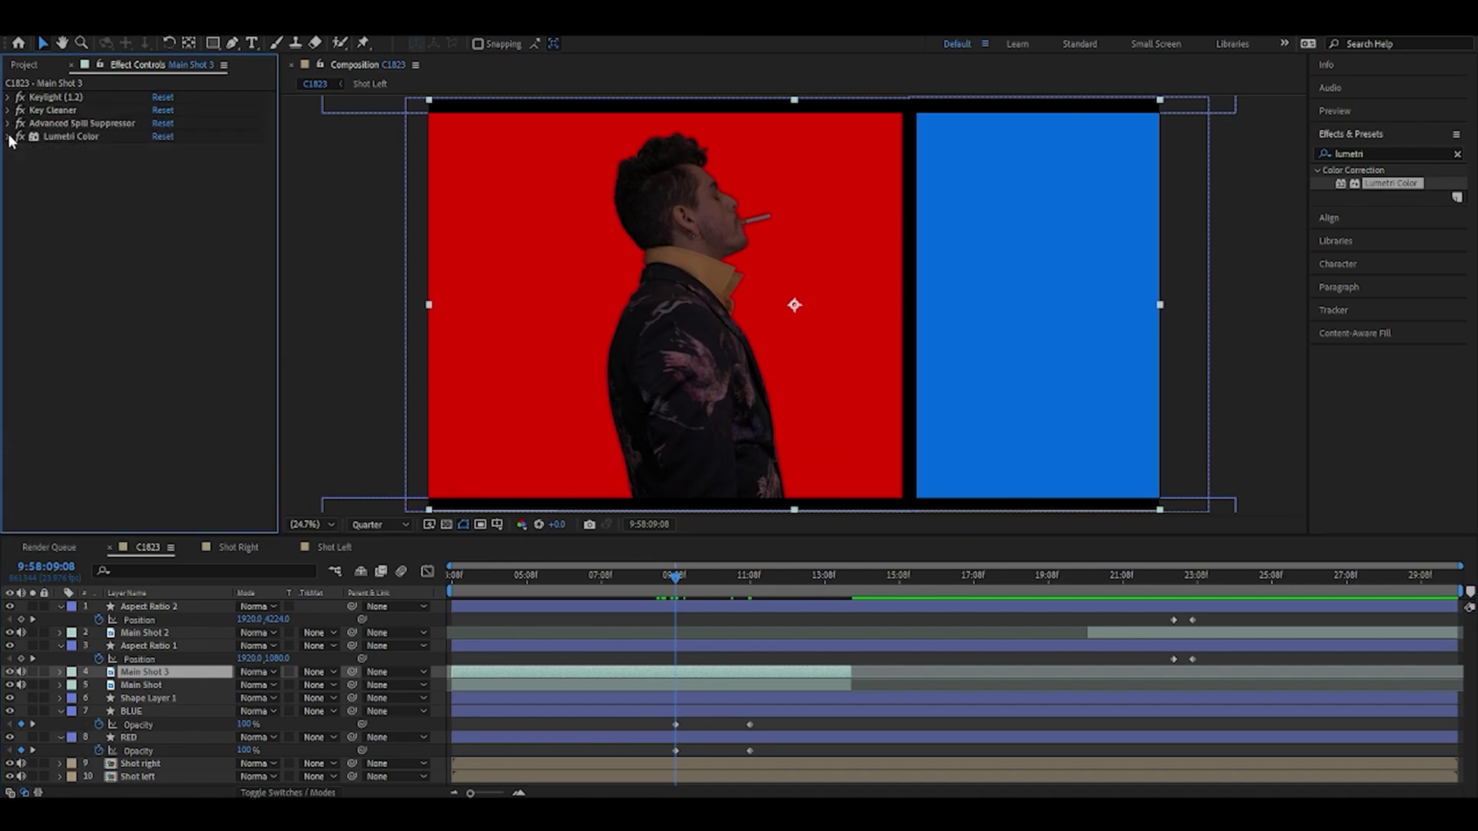
left_click(8, 137)
left_click_drag(161, 254, 3, 245)
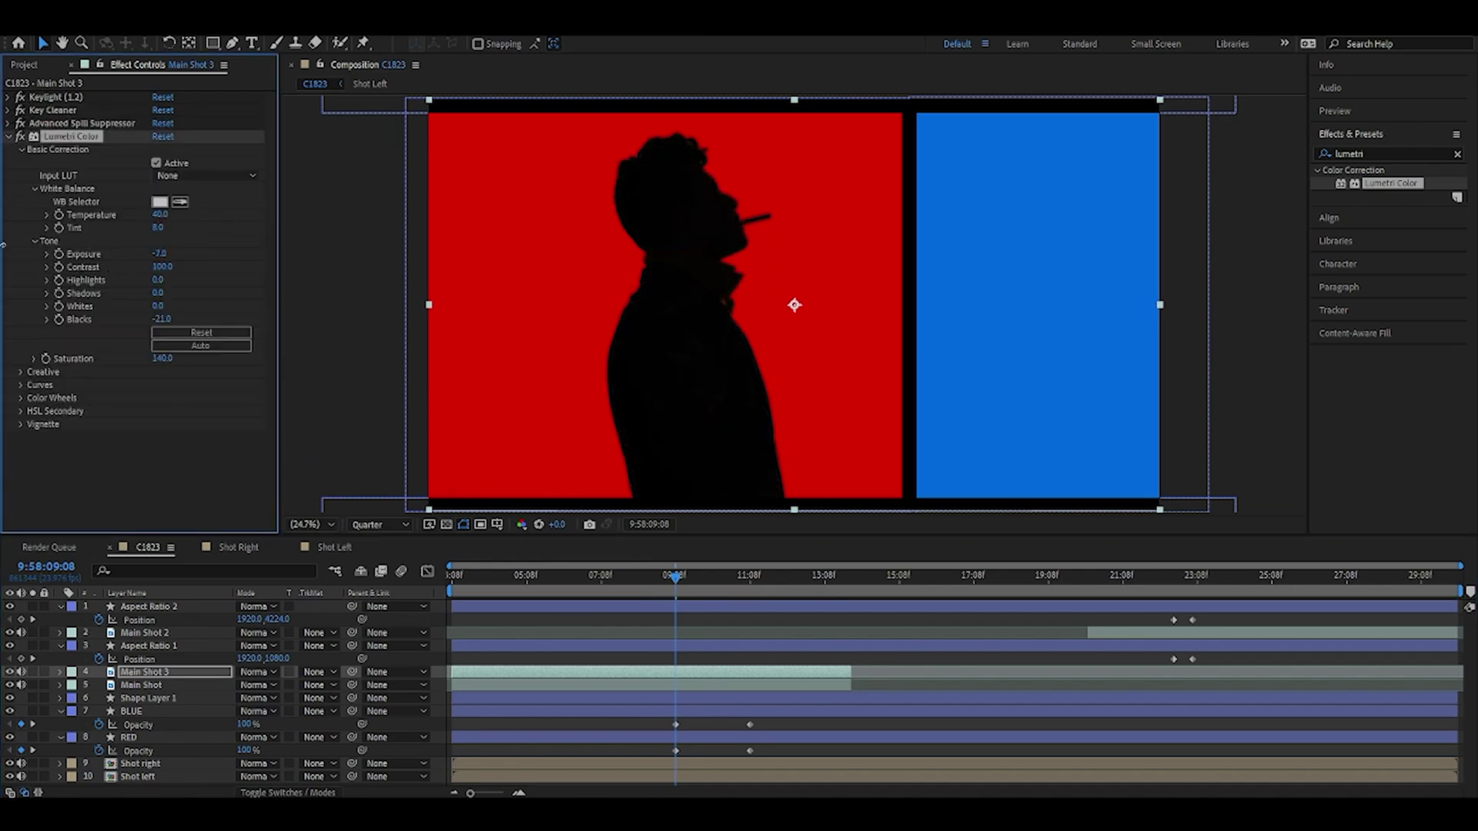
left_click_drag(161, 320, 3, 306)
left_click(9, 136)
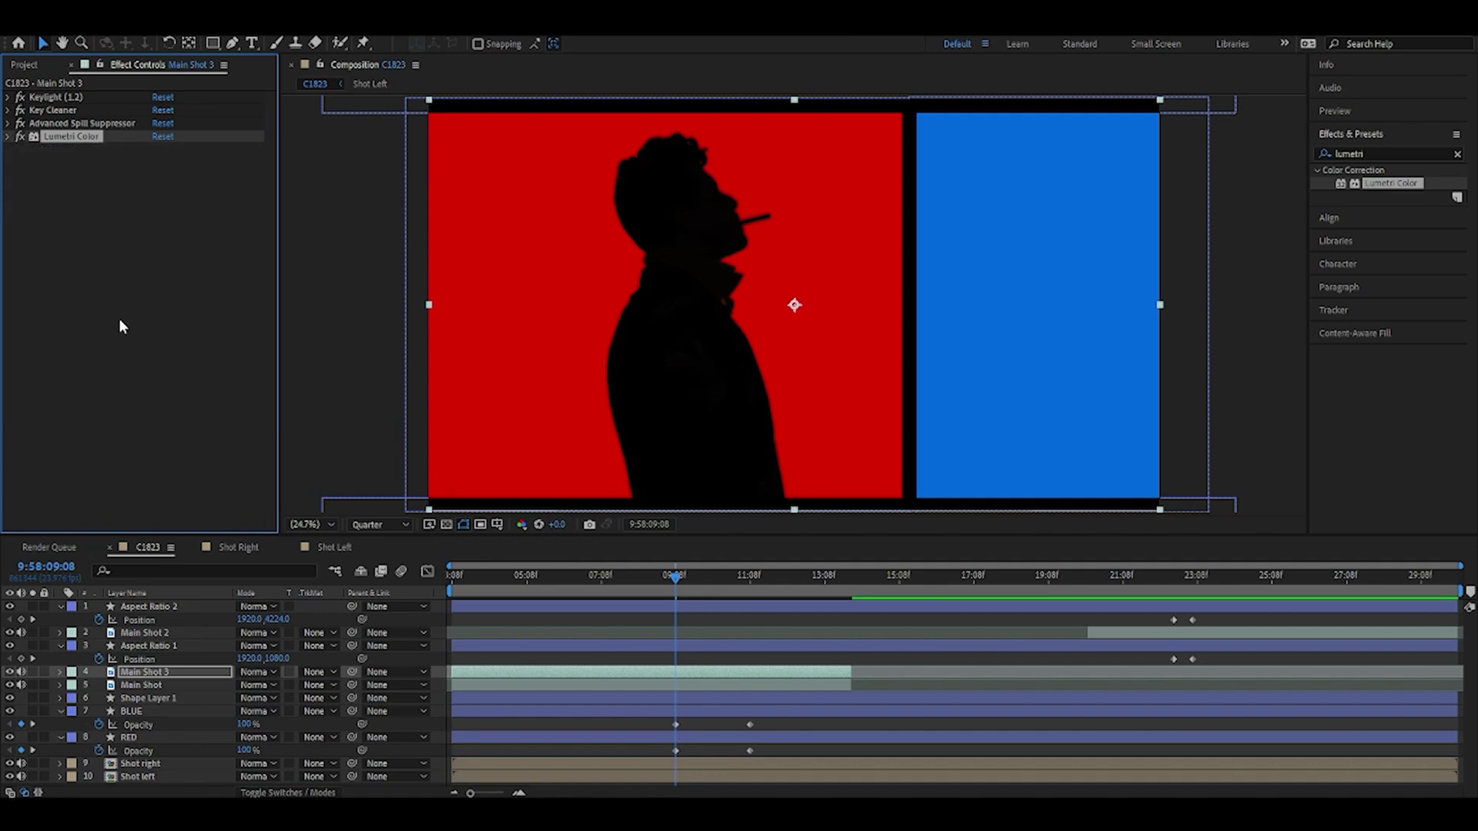
Keyframe the silhouette layer's opacity from 100% at 9:58:09:08 to 0% at 9:58:11:08 and check through to the end
left_click(703, 676)
key("t")
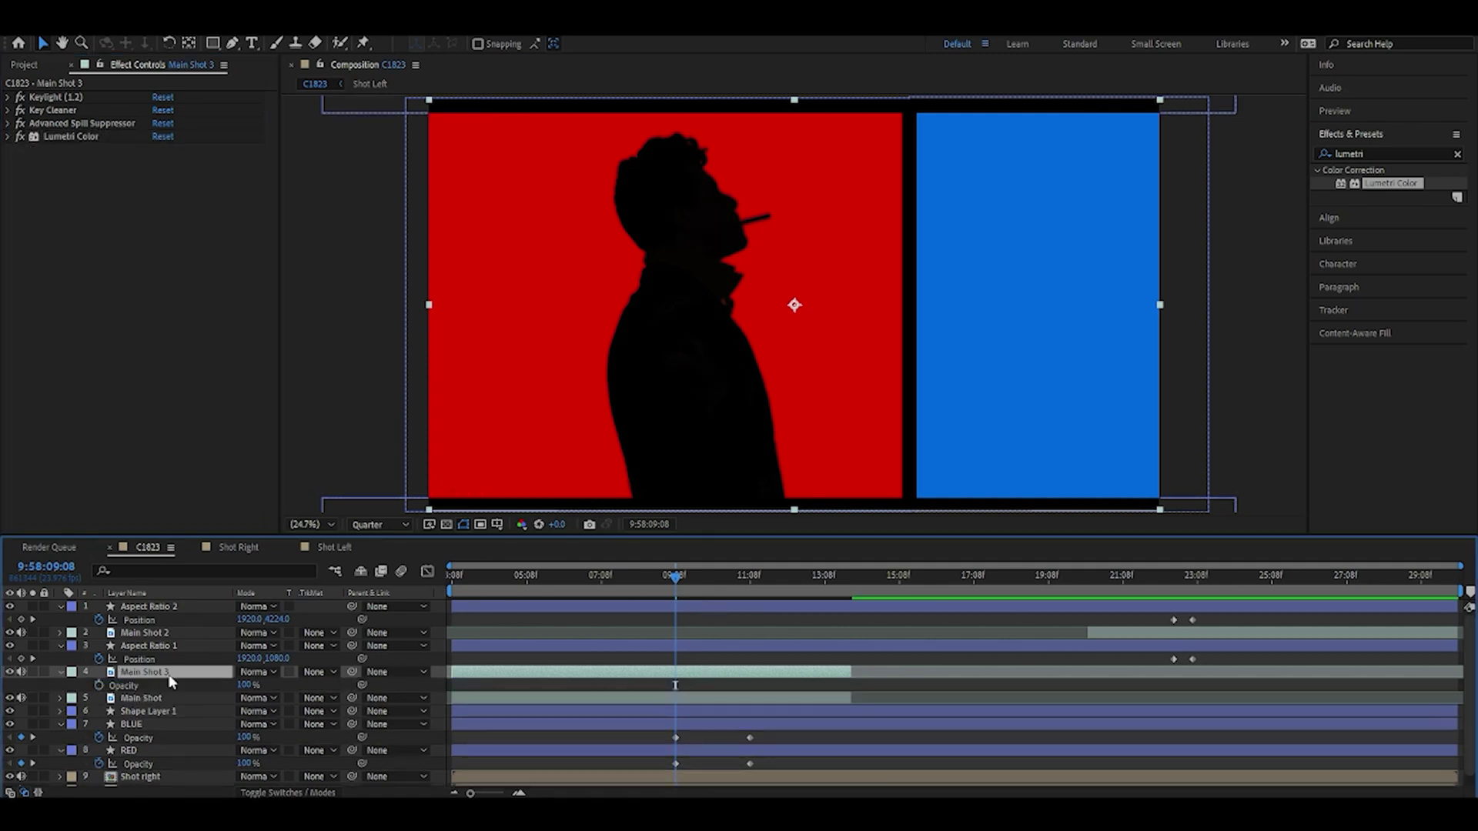
left_click_drag(677, 590, 1432, 672)
key("Return")
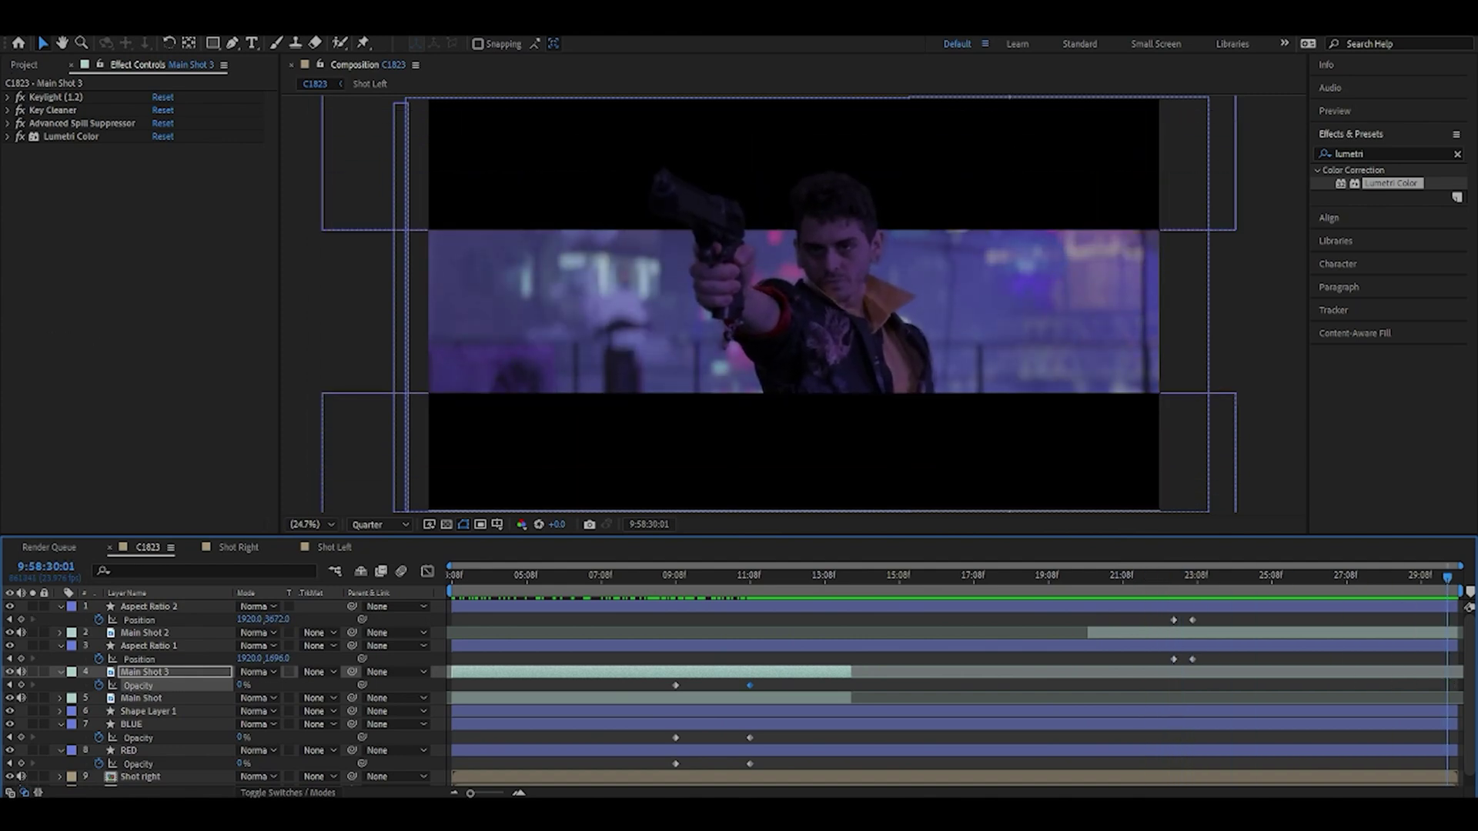
Switch to File Explorer and open the 4K_16MM_FILM_GRAIN_2 folder inside Grain on the Unreal Engine/VFX drive
key("super+e")
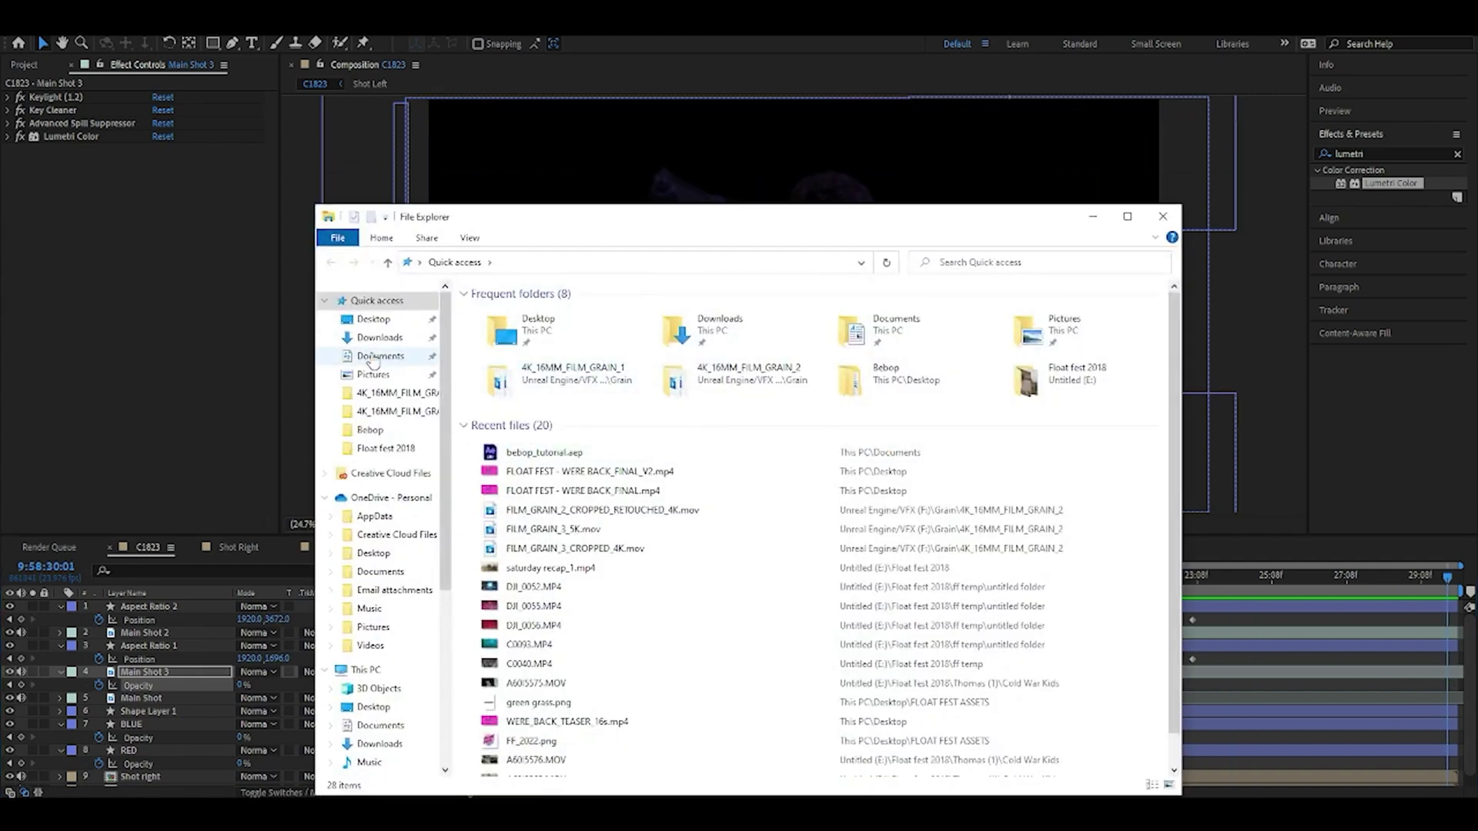
scroll(398, 685, "down", 4)
left_click(396, 681)
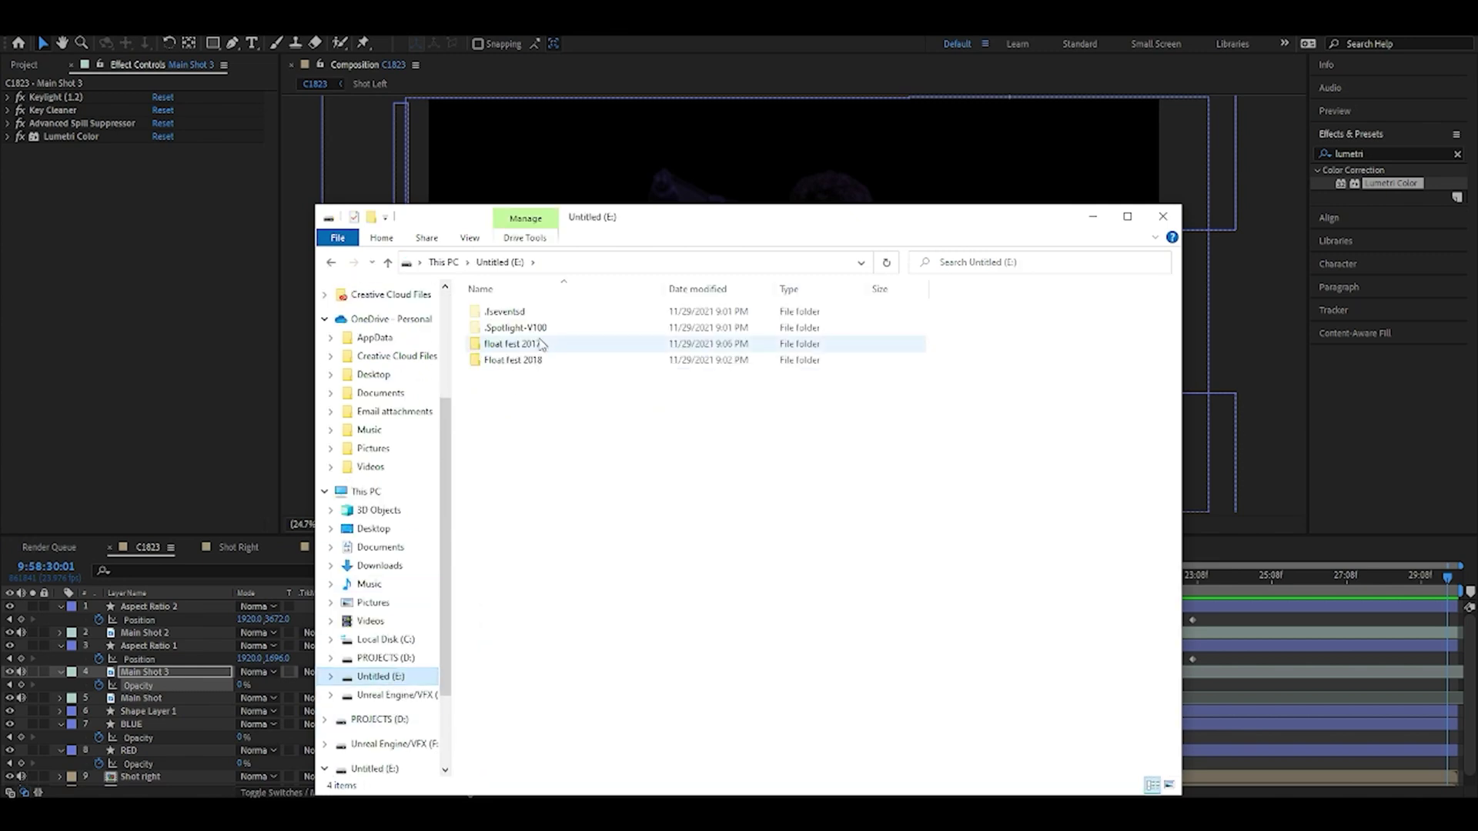
left_click(385, 658)
left_click(390, 695)
double_click(508, 378)
double_click(501, 328)
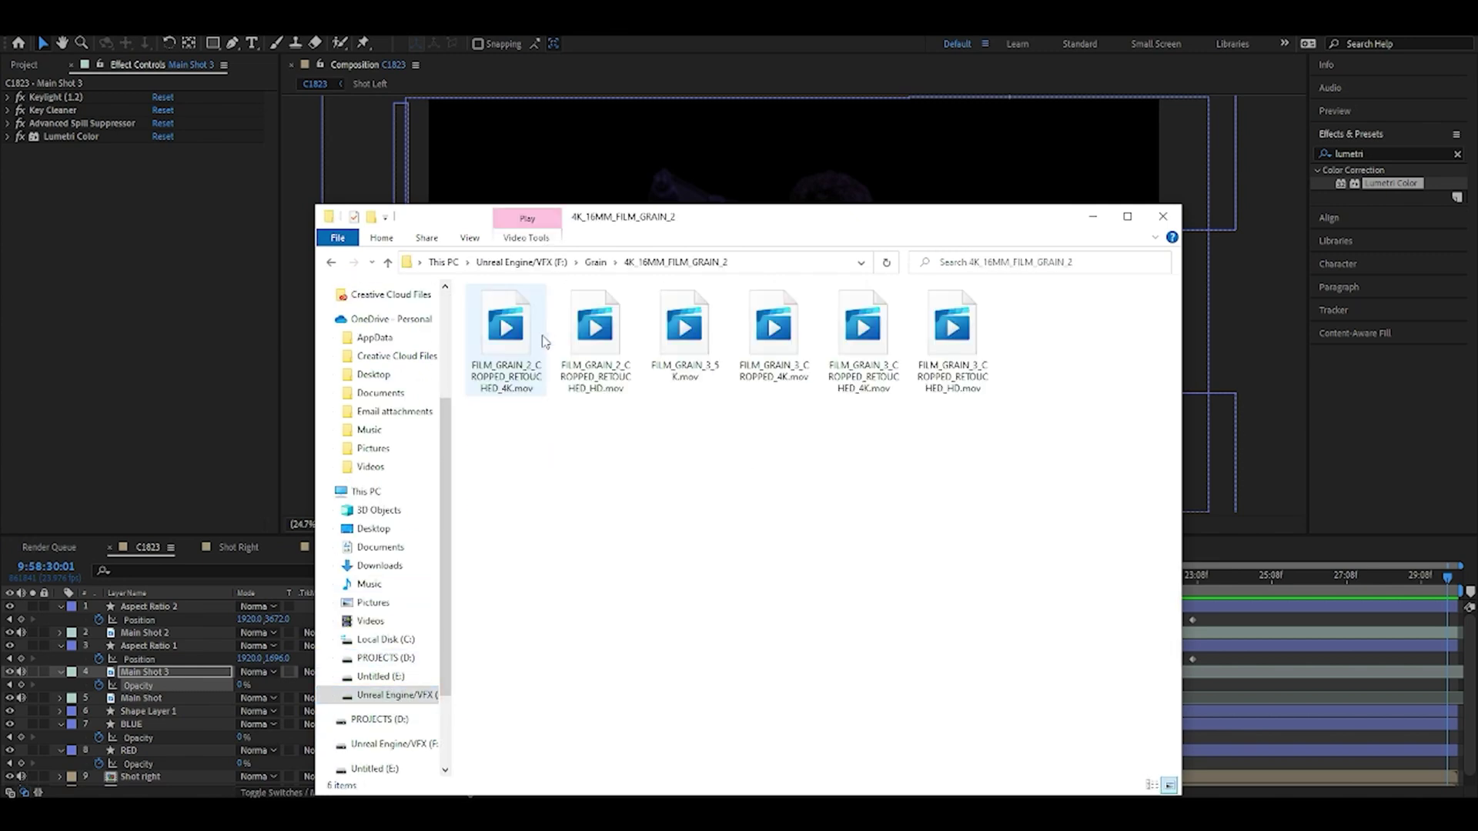
Add FILM_GRAIN_2_CROPPED_RETOUCHED_4K.mov from the folder to the C1823 composition as its topmost layer
right_click(528, 335)
mouse_move(613, 454)
left_click(801, 484)
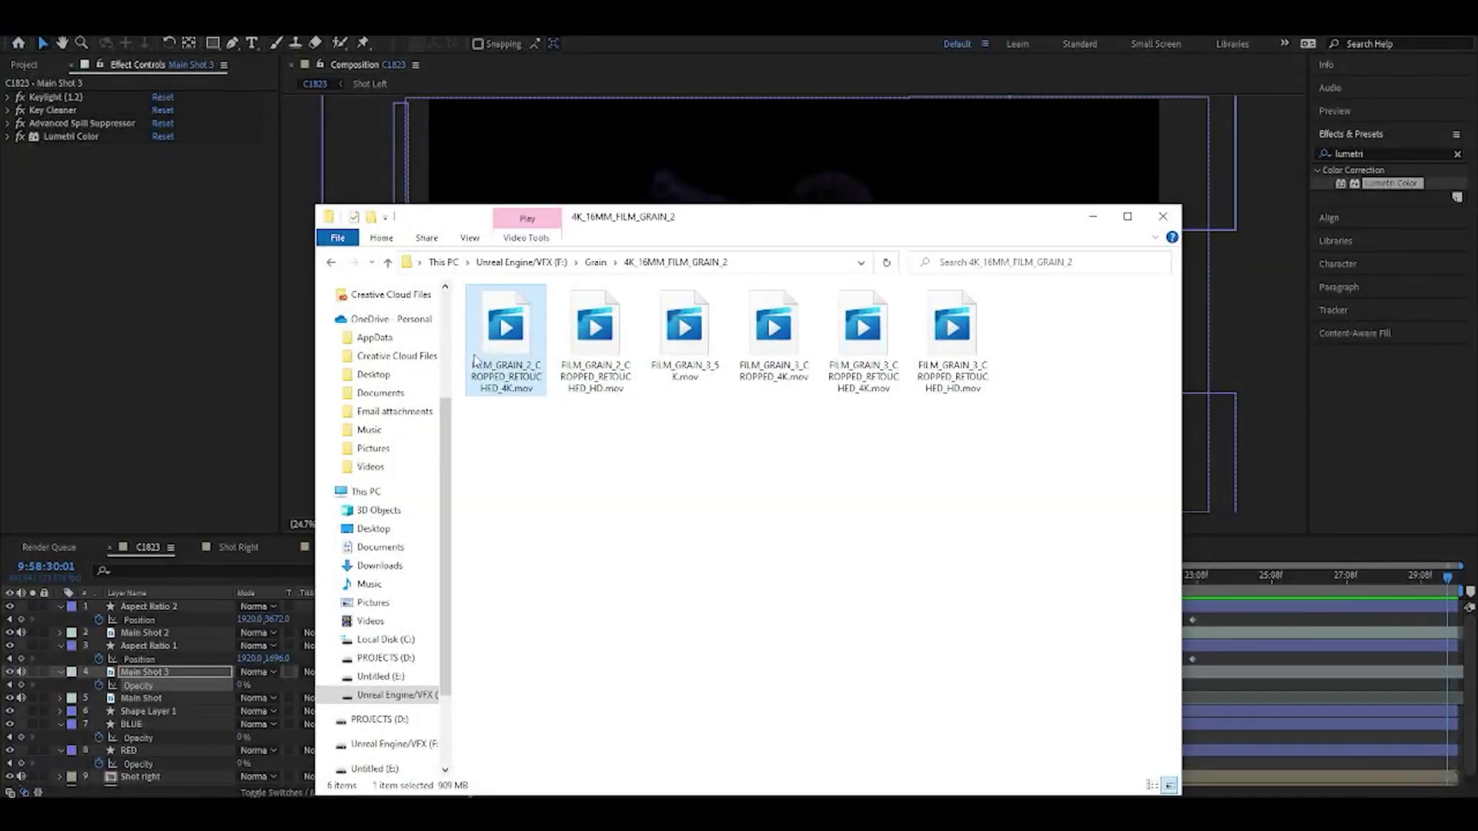
left_click_drag(475, 360, 194, 654)
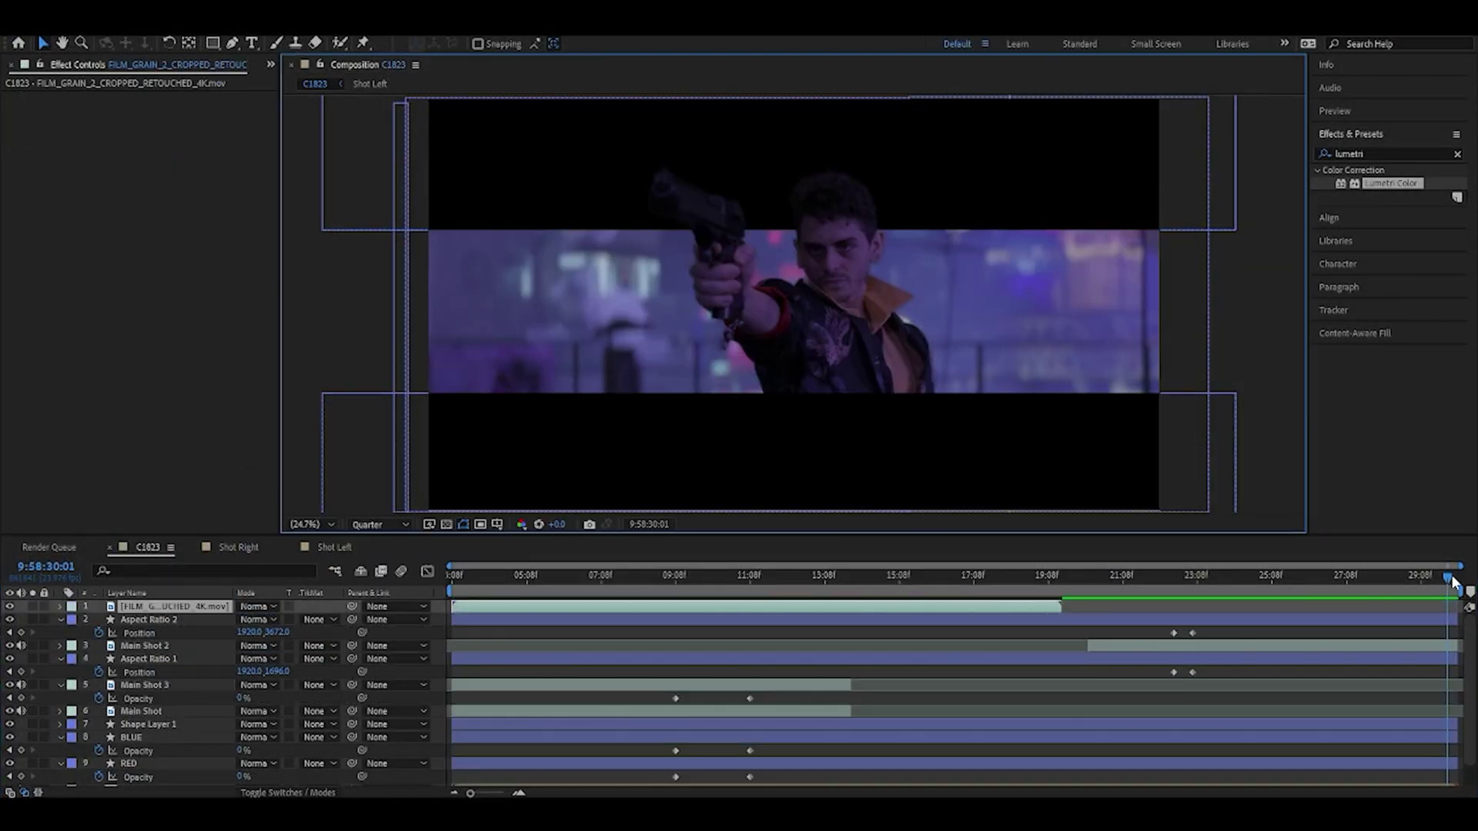
Keyframe the film grain layer's opacity from 100% at 9:58:09:08 to 0% at 9:58:11:08
left_click_drag(1452, 583, 680, 595)
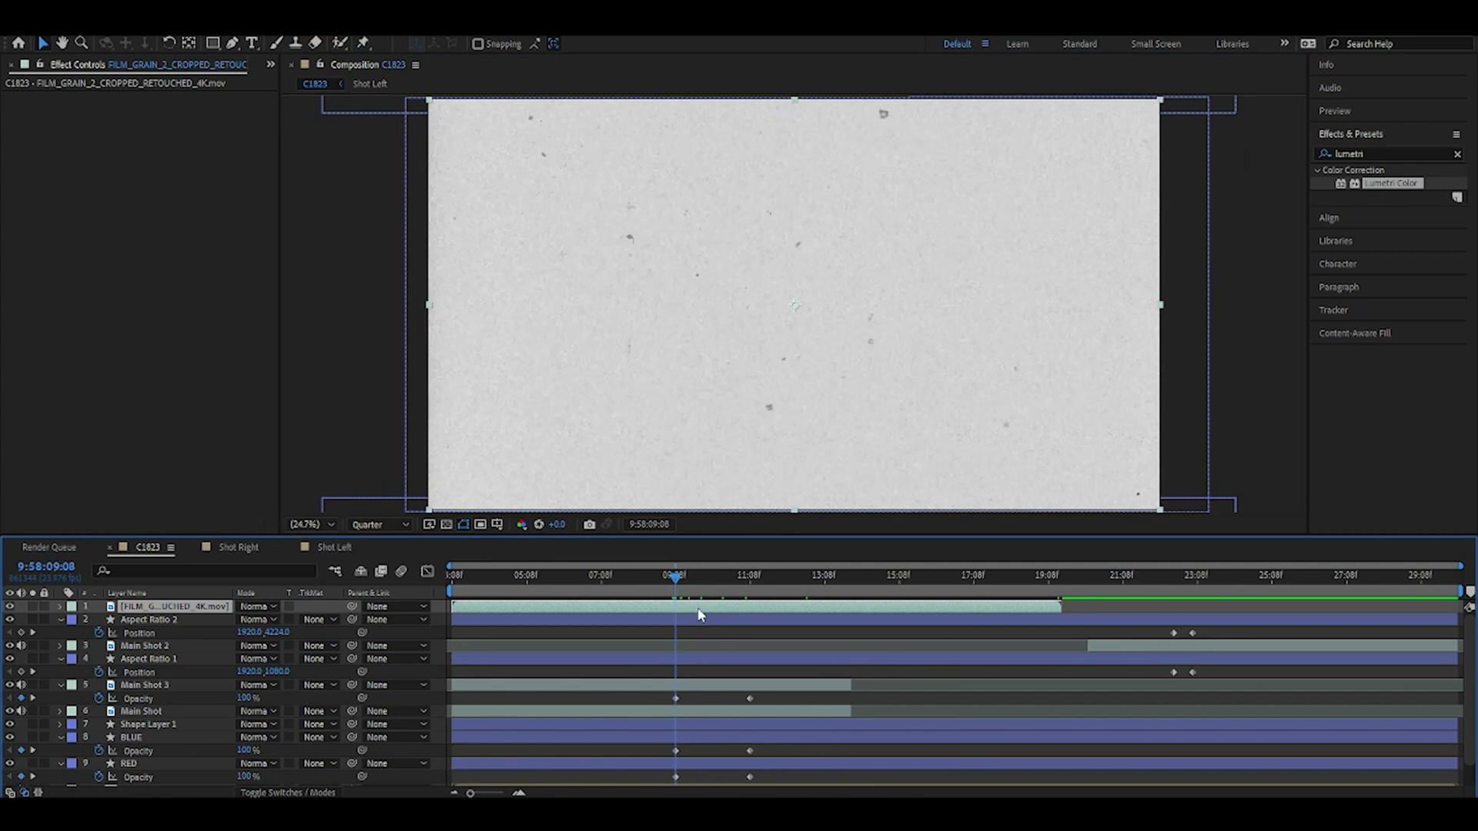
key("t")
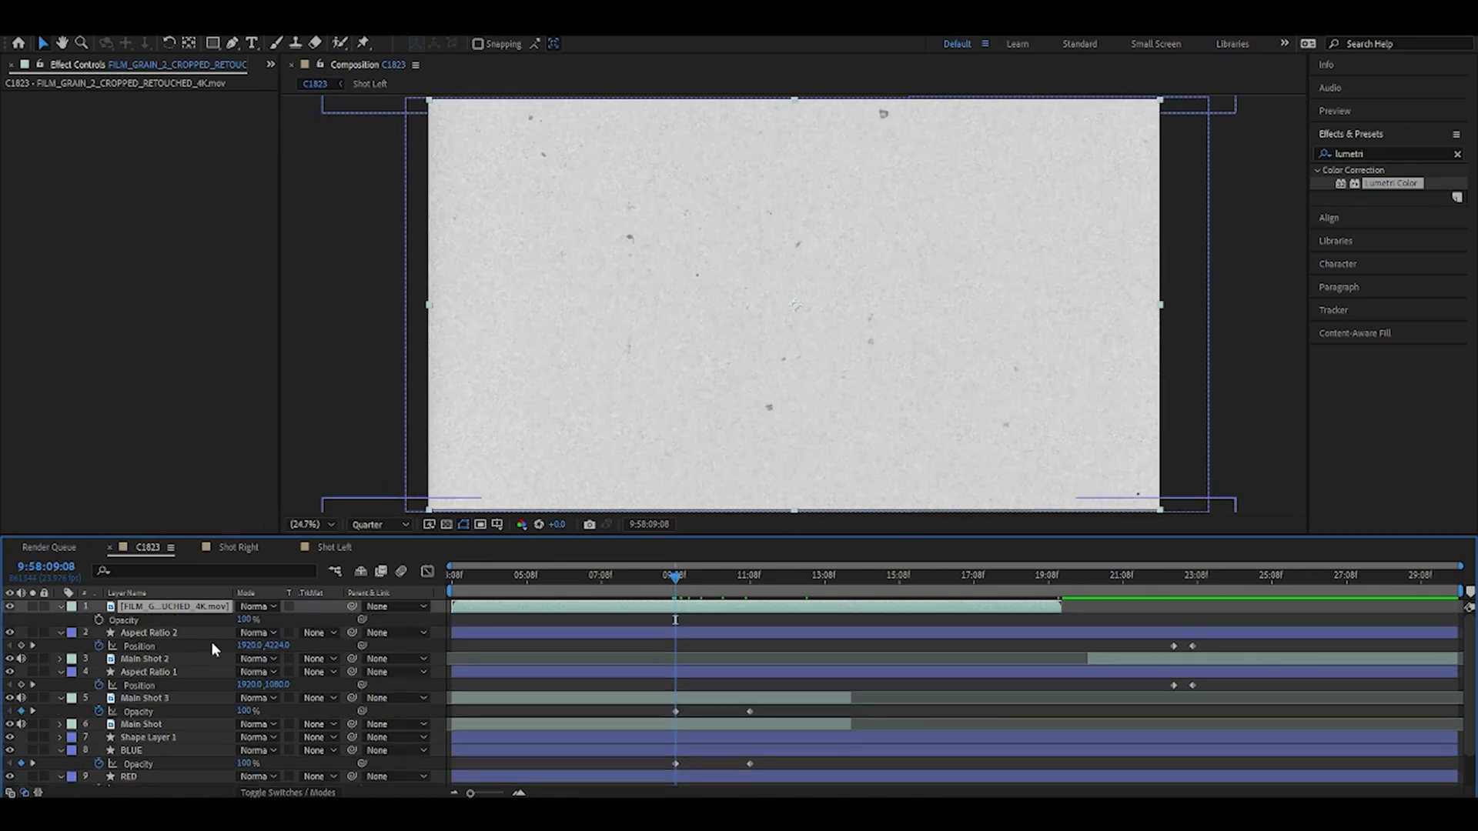
left_click(97, 620)
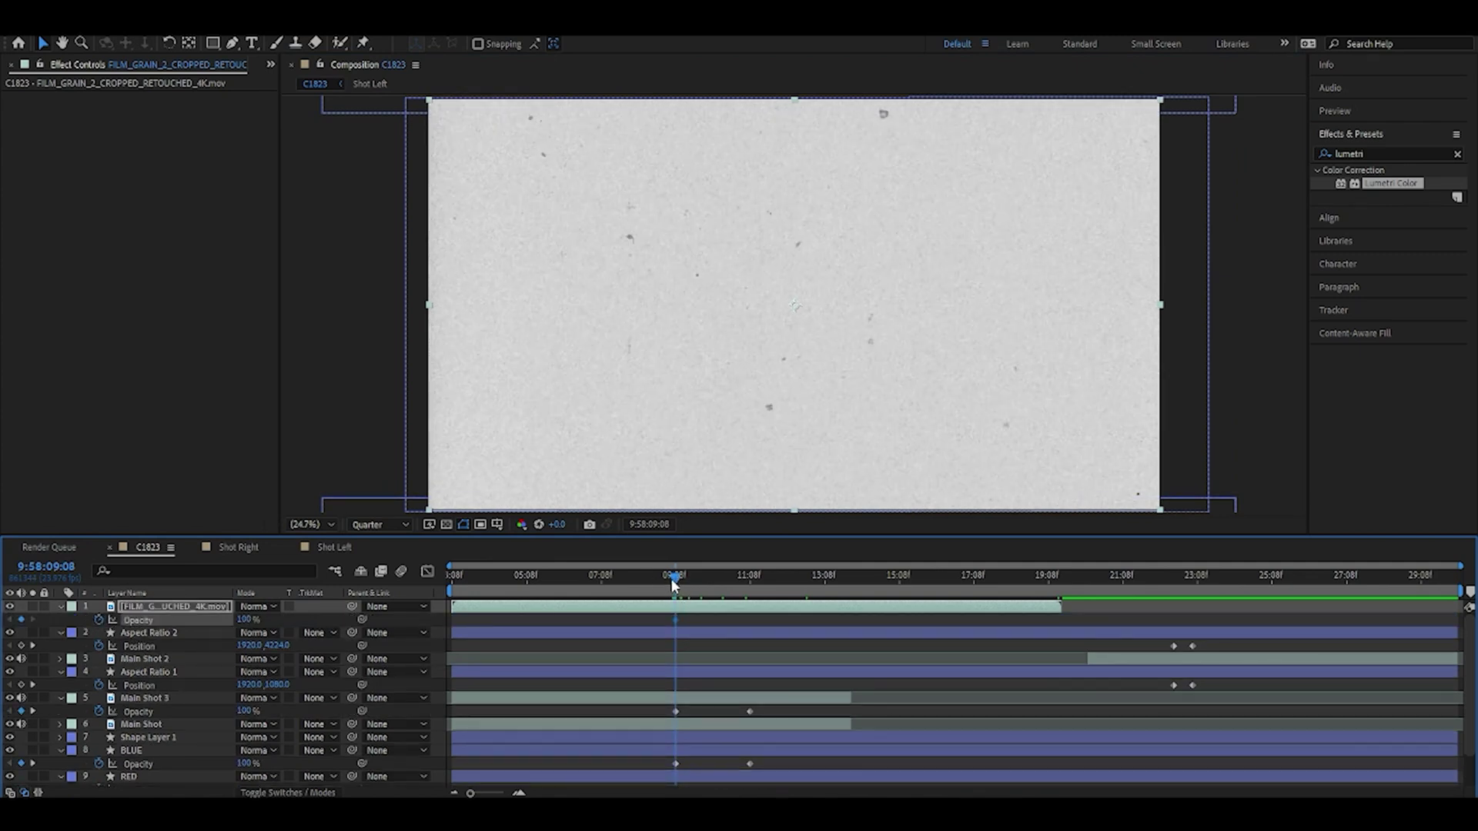
type("0")
key("Return")
Trim the end of the film grain layer to its last opacity keyframe and set its blending mode to Multiply
left_click_drag(1061, 607, 770, 615)
left_click(259, 608)
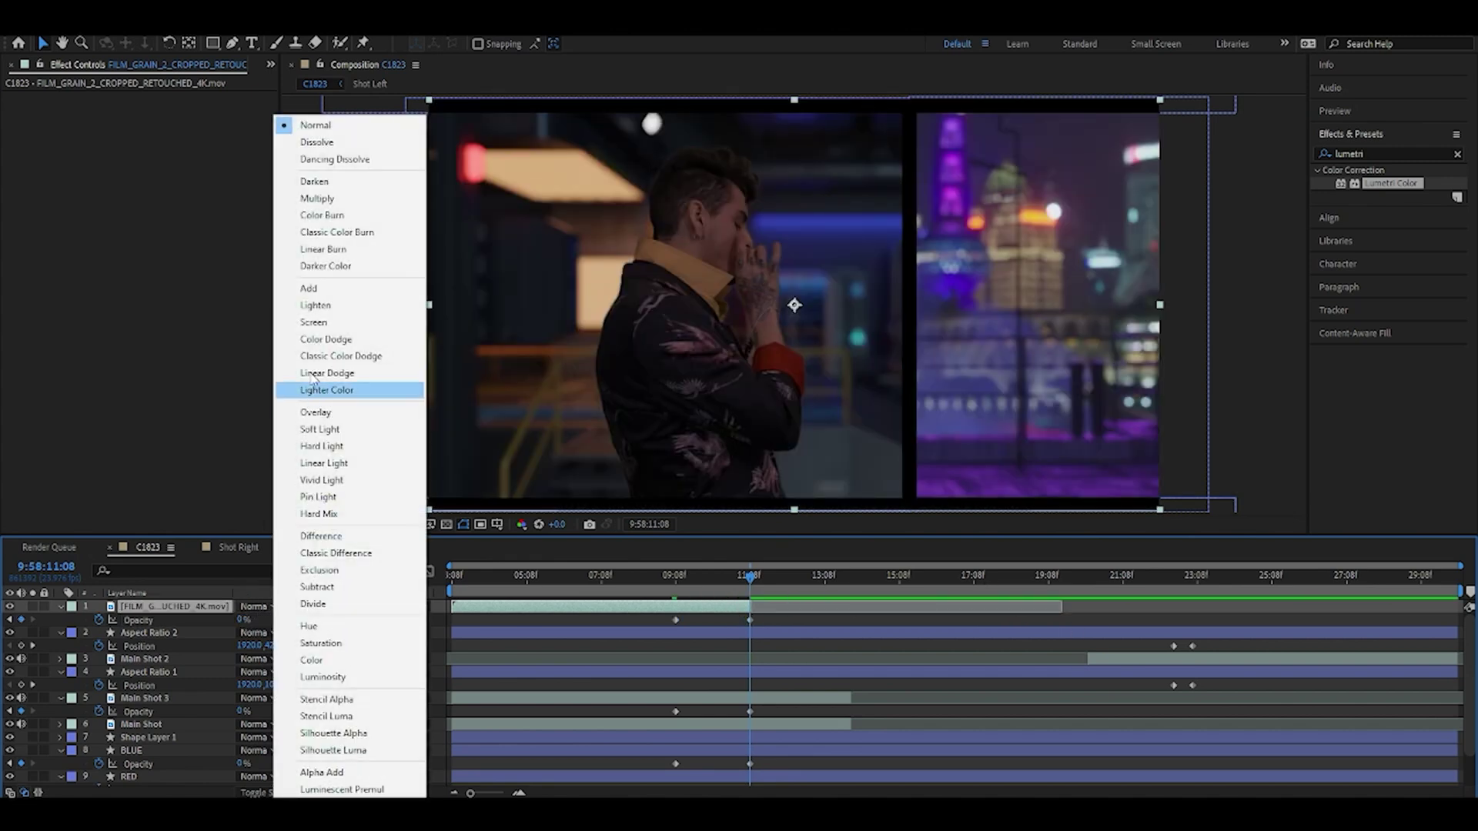
left_click(308, 202)
left_click_drag(748, 578, 756, 612)
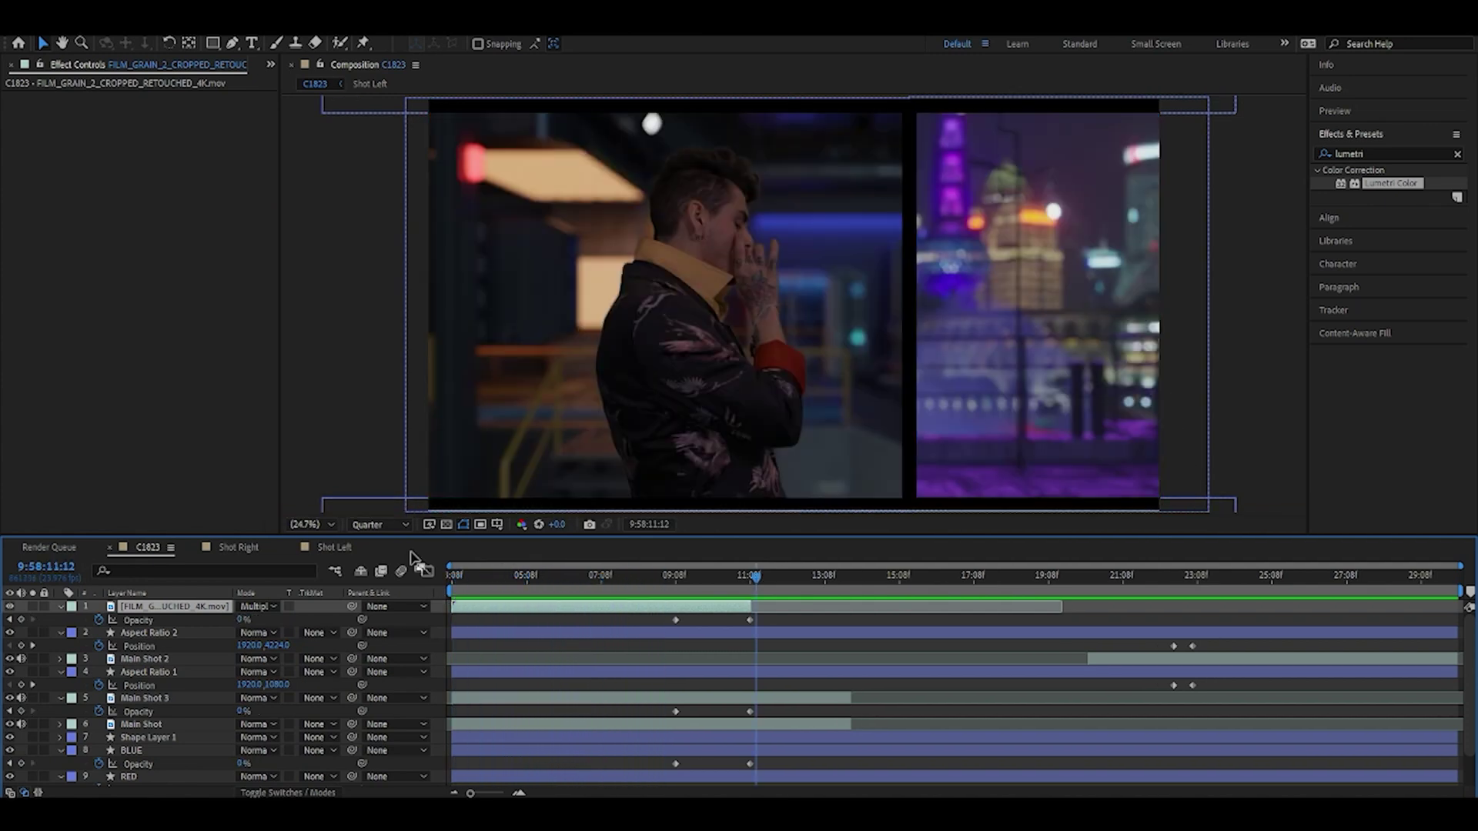
Duplicate the Main Shot 3 layer and set the duplicate's opacity keyframe at 9:58:09:08 to 20%
left_click(191, 698)
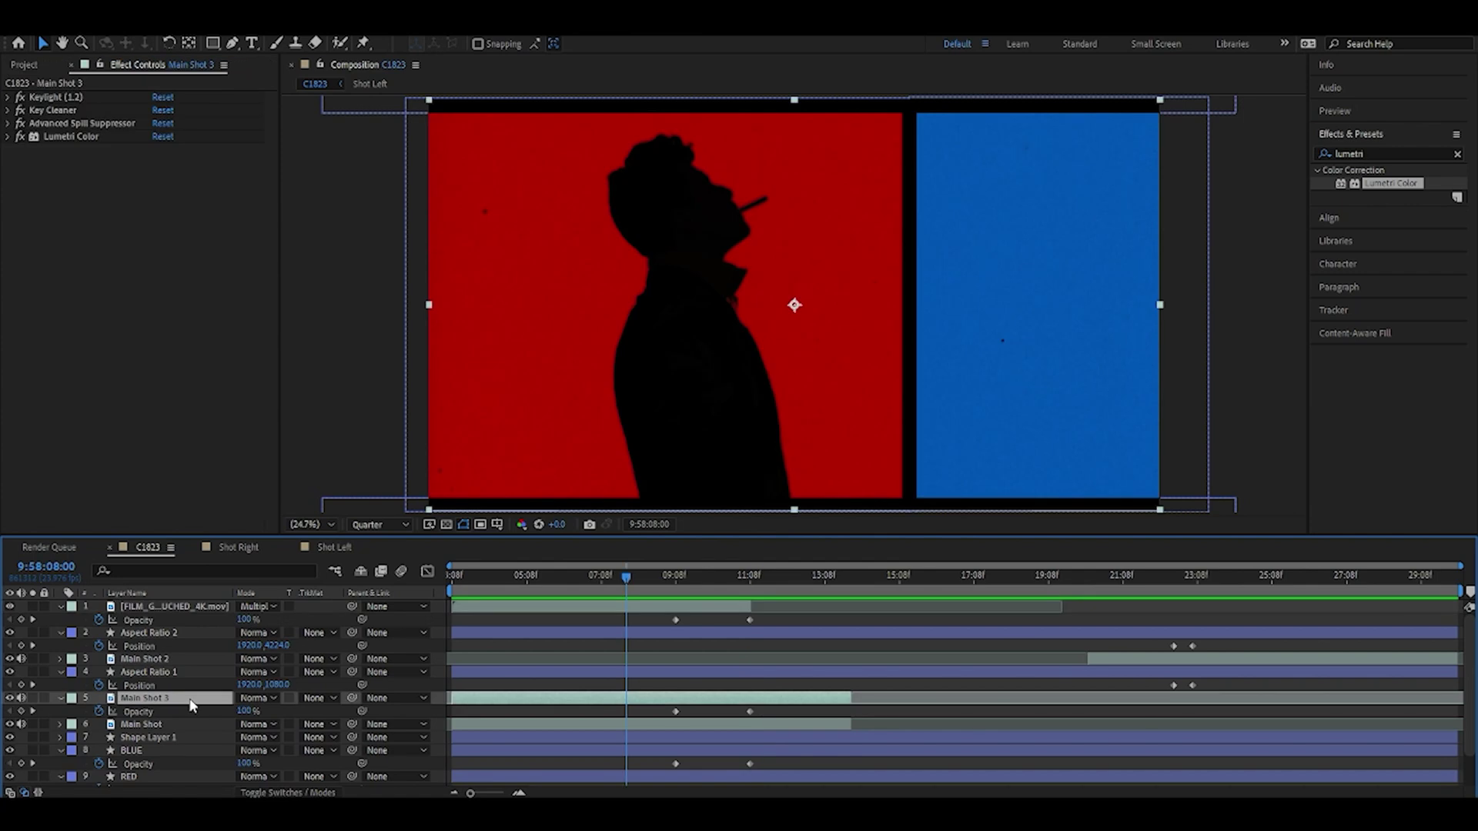
key("ctrl+d")
key("t")
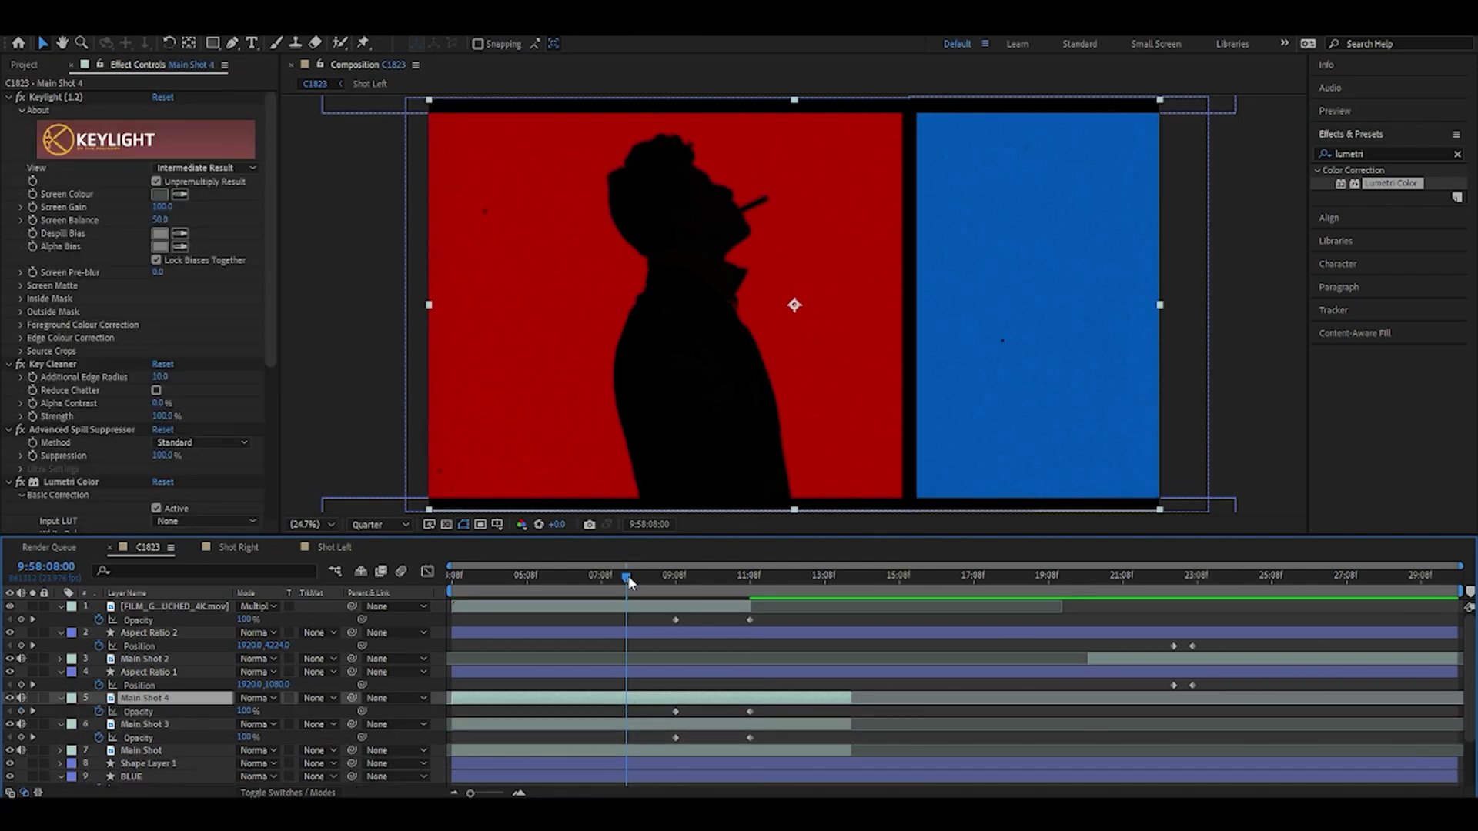
left_click_drag(627, 577, 678, 589)
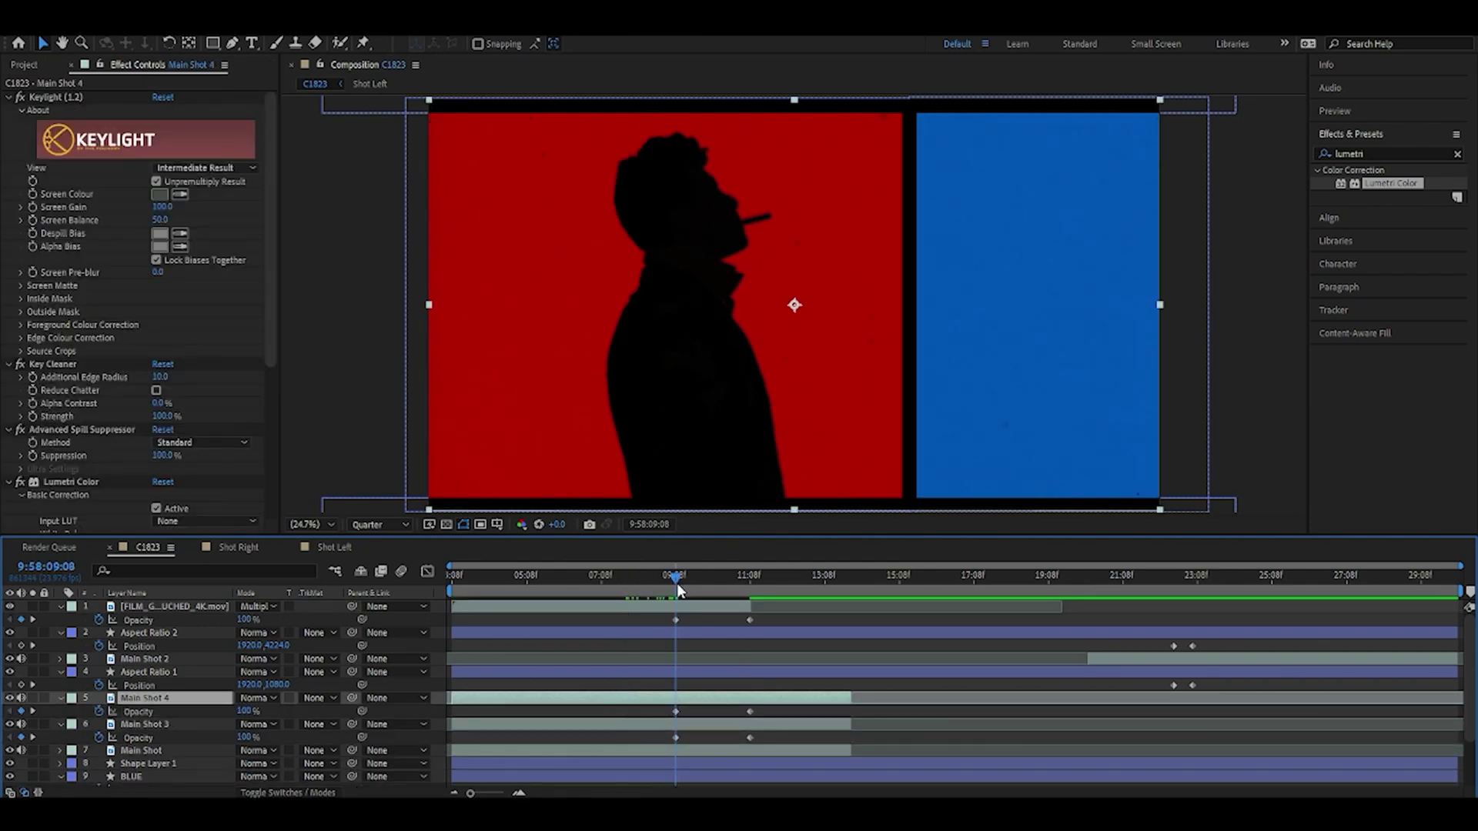
left_click(675, 711)
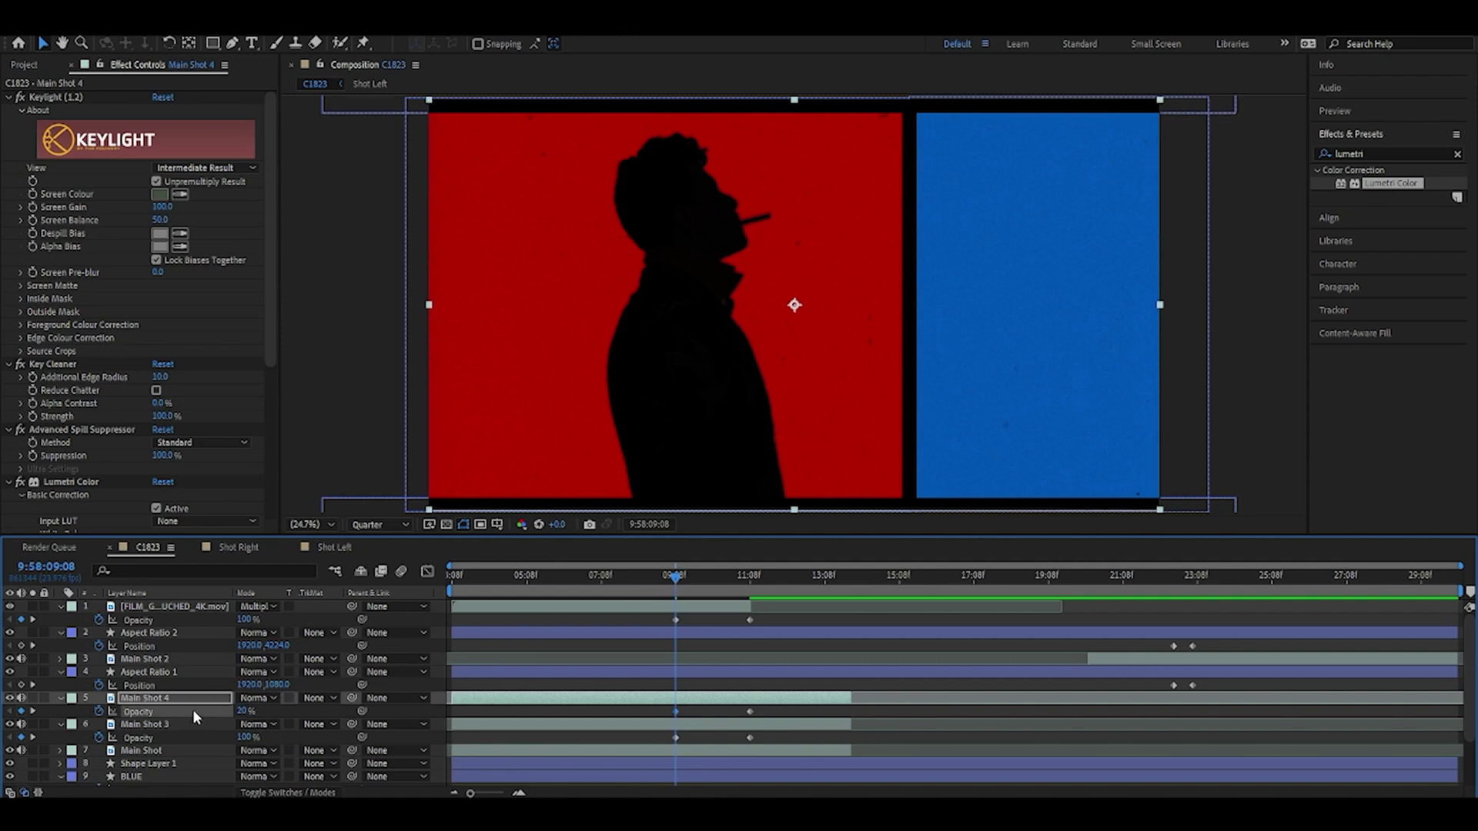
Nudge the duplicated silhouette layer slightly to the left as an offset shadow and preview the composition from its start
key("Left")
key("Left")
key("Left")
key("Left")
key("Left")
key("Left")
key("Left")
key("Left")
key("Left")
key("Left")
key("Left")
key("Left")
key("Left")
key("Left")
key("Left")
key("Left")
key("Left")
key("Left")
key("Left")
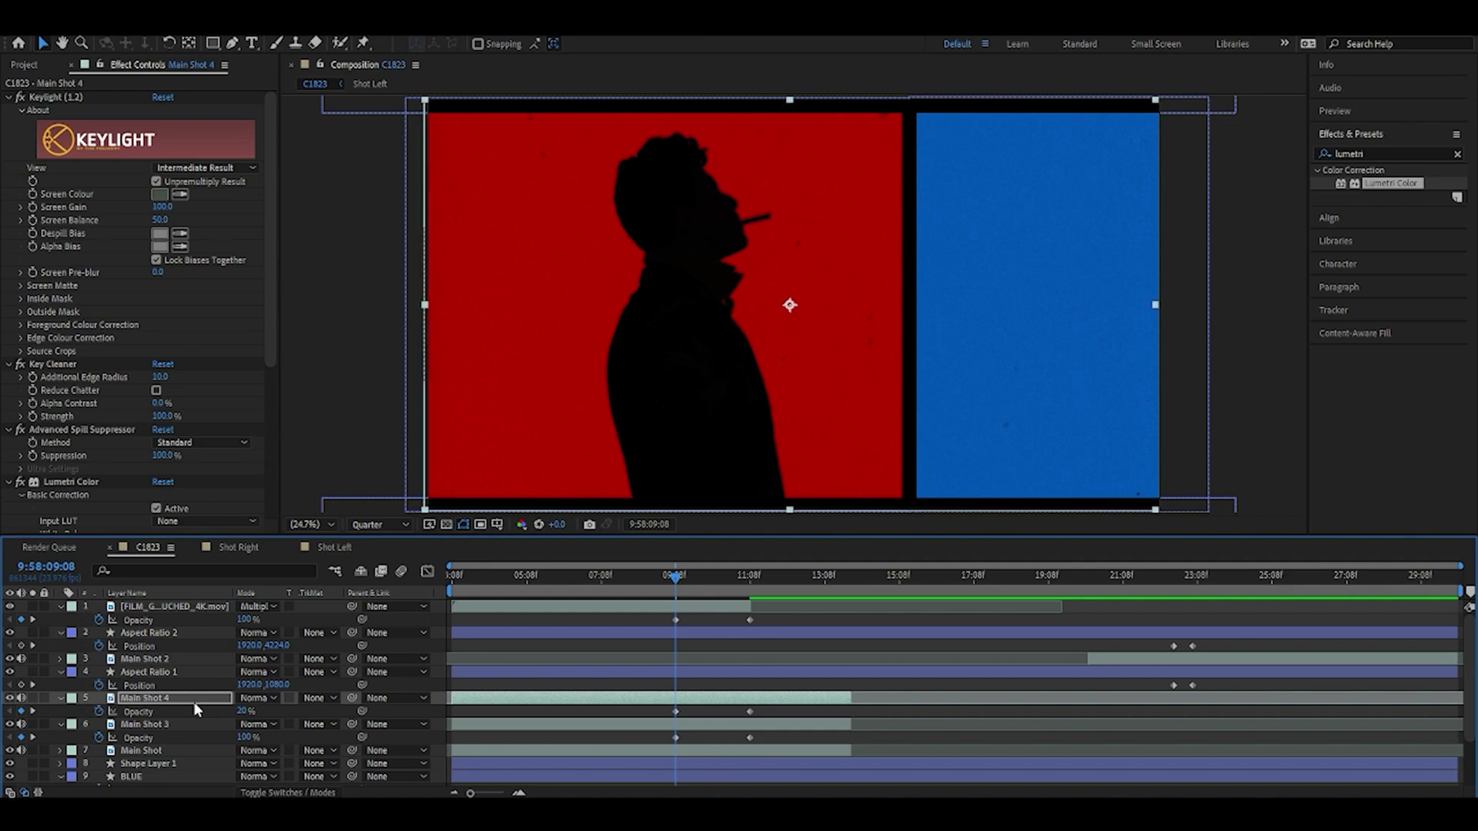
key("shift+Left")
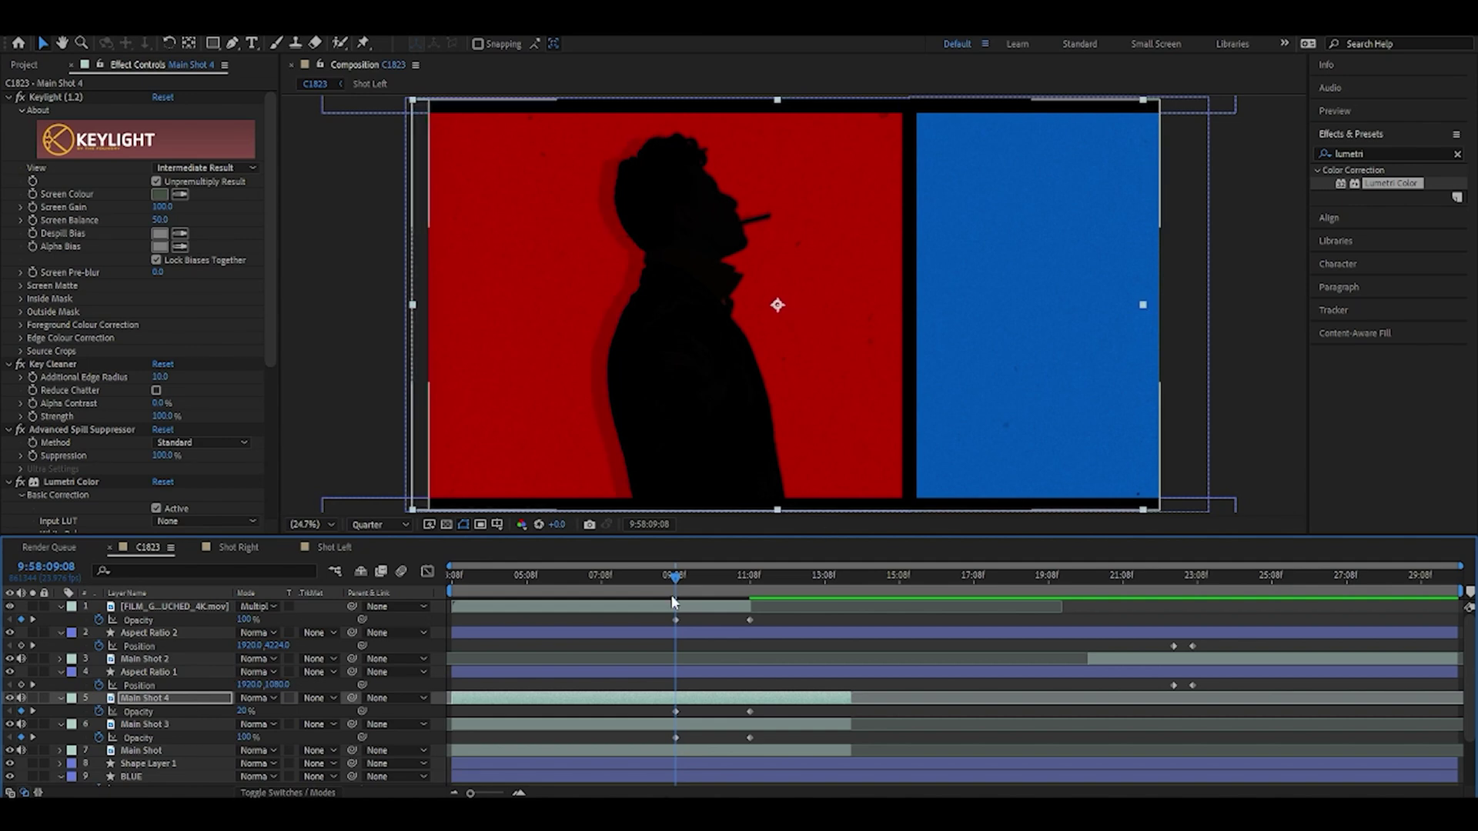
left_click_drag(676, 578, 421, 584)
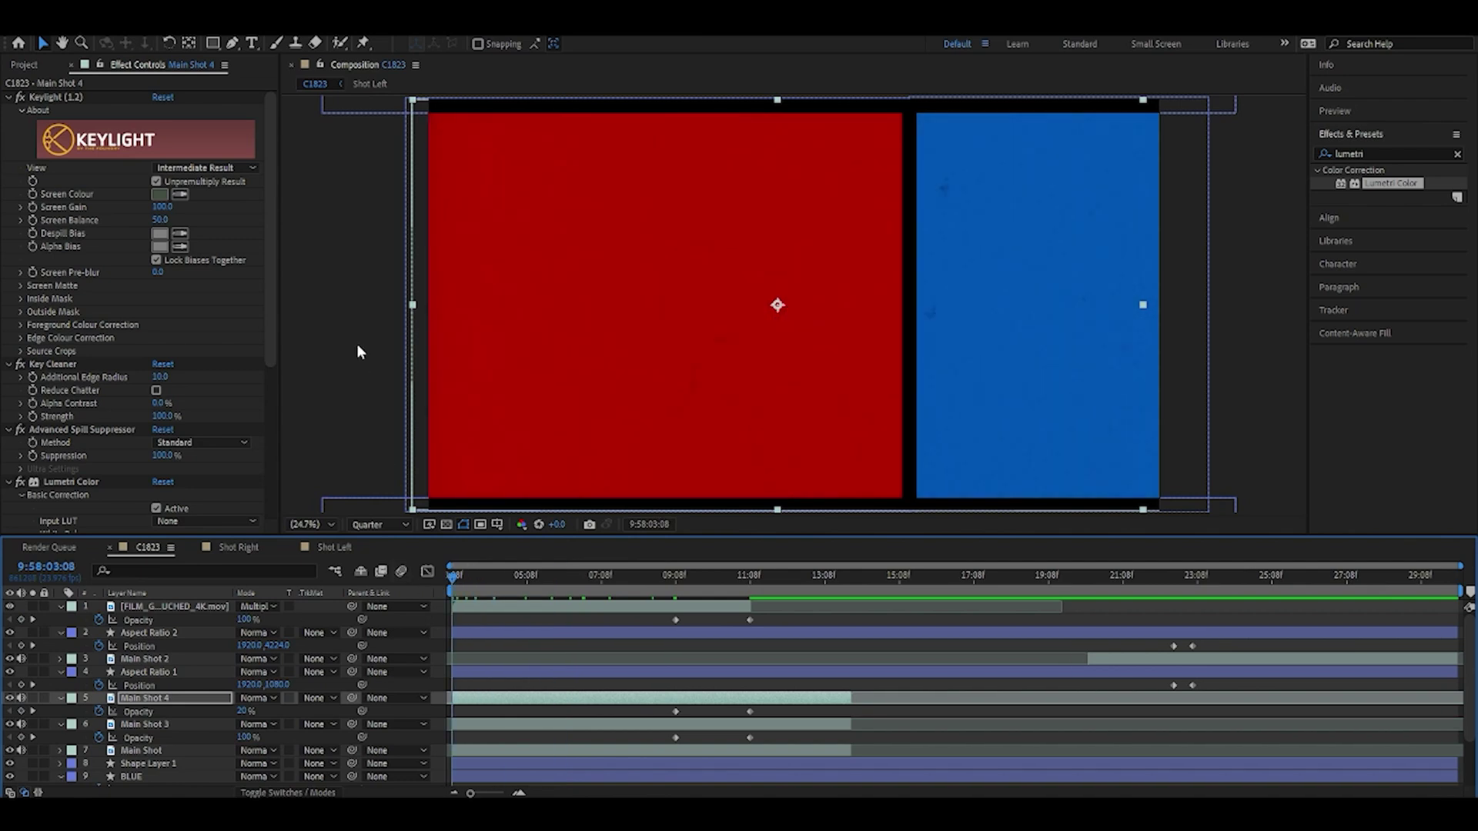
key("space")
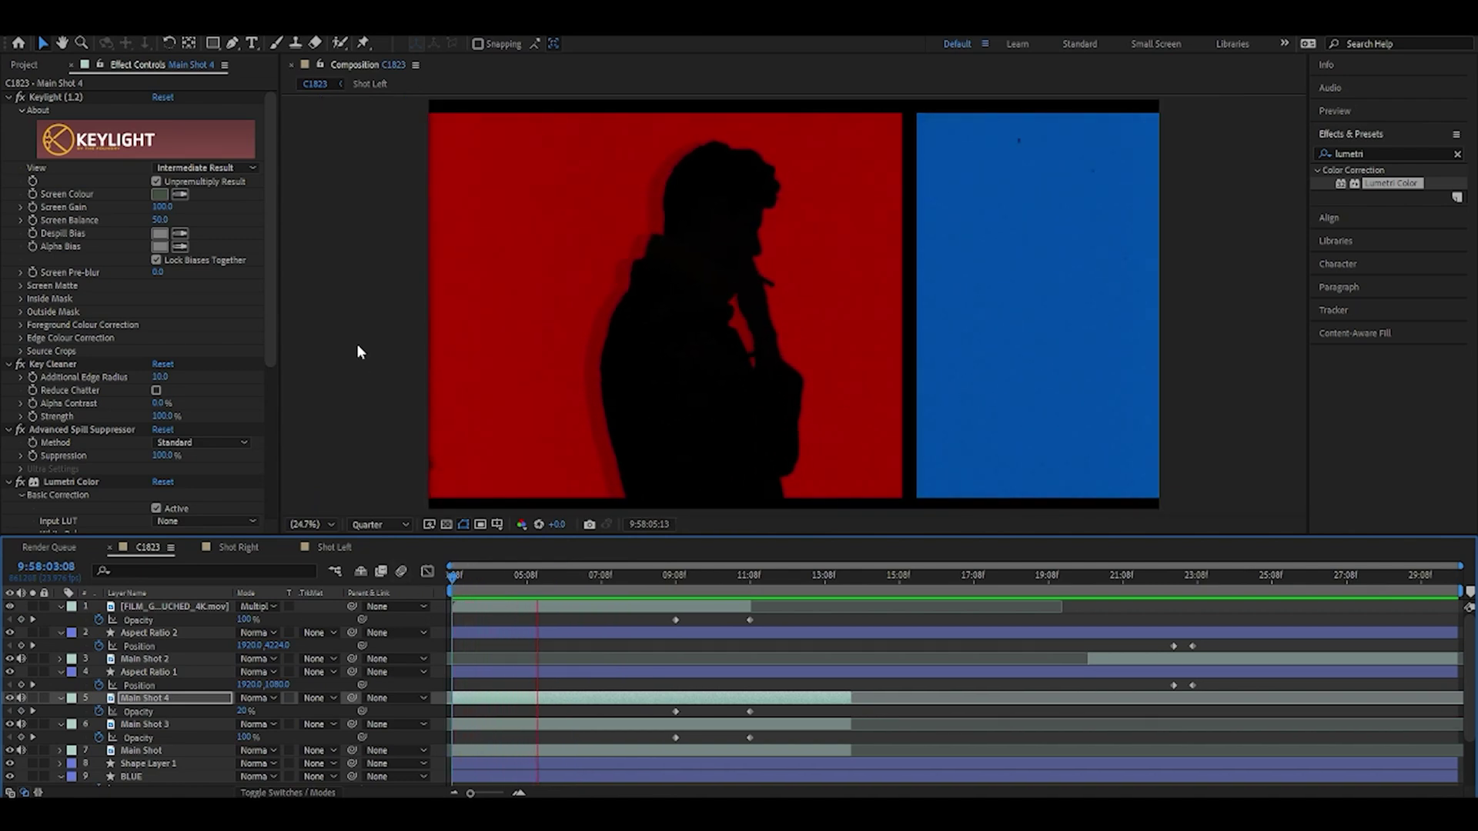